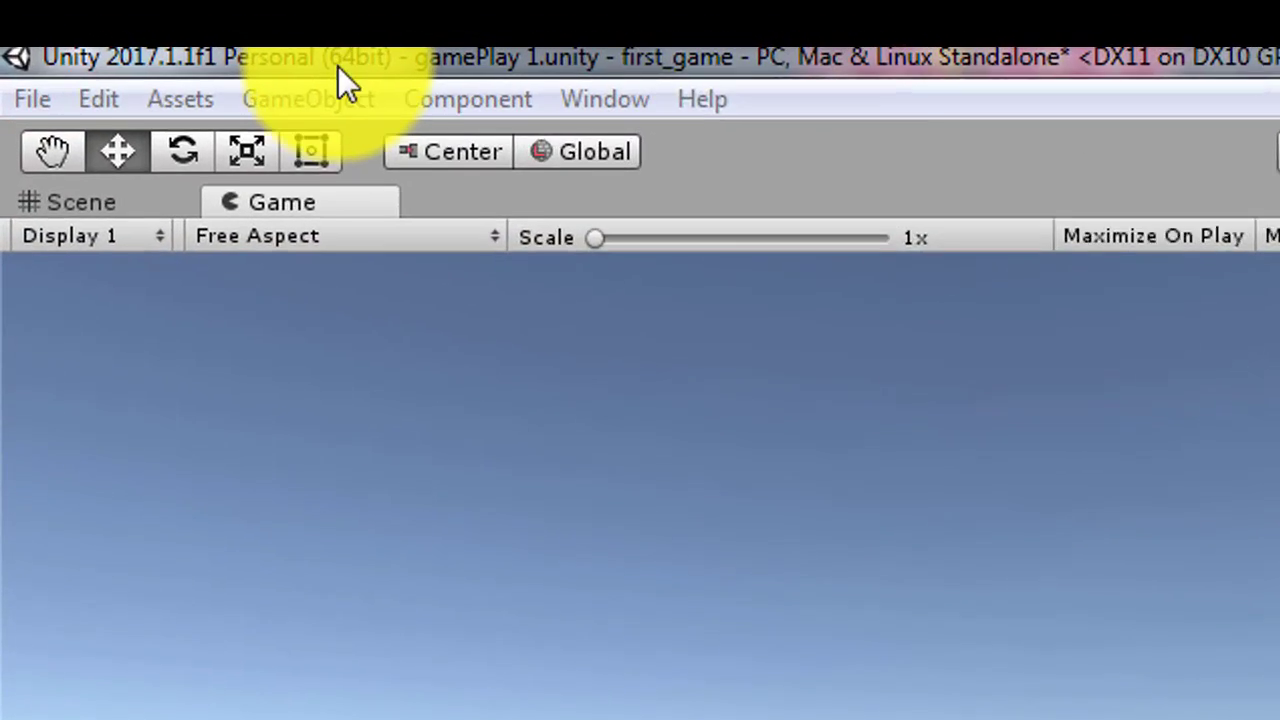
Create a 3D cube in the gamePlay 1 scene and reset its Transform to the origin.
{"action": "left_click", "coordinate": [340, 92]}
{"action": "mouse_move", "coordinate": [405, 237]}
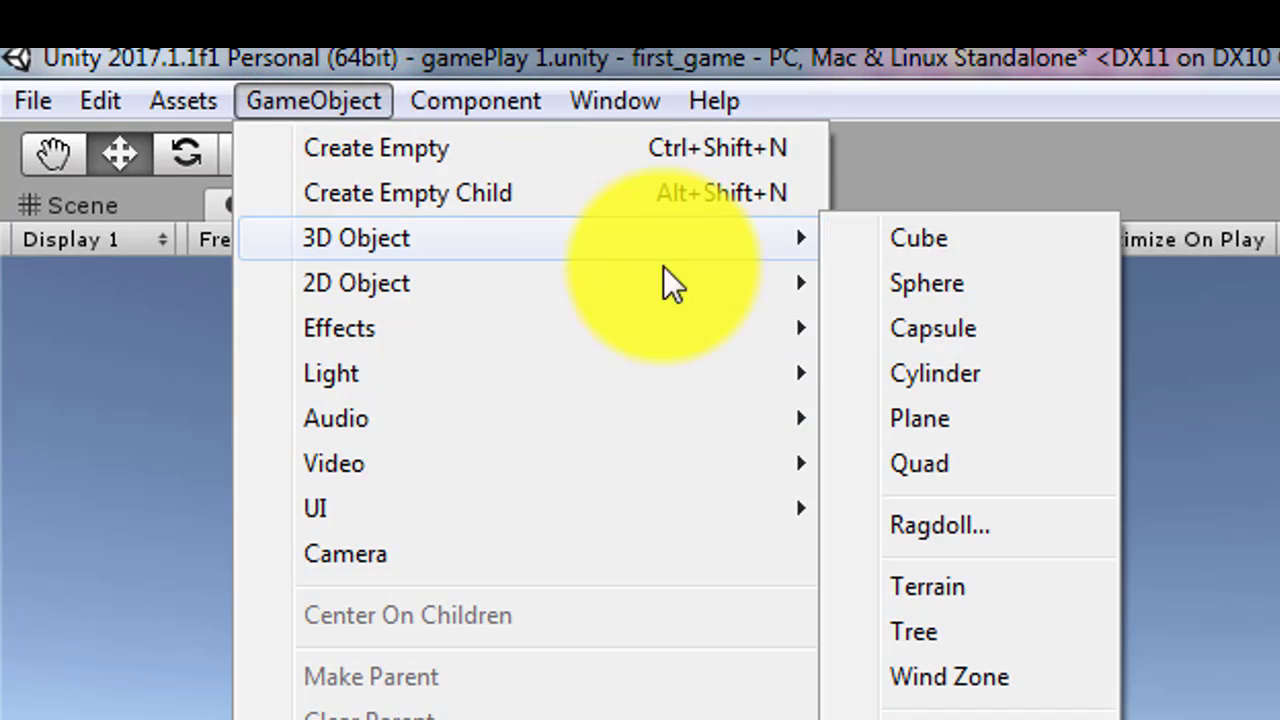
{"action": "left_click", "coordinate": [965, 248]}
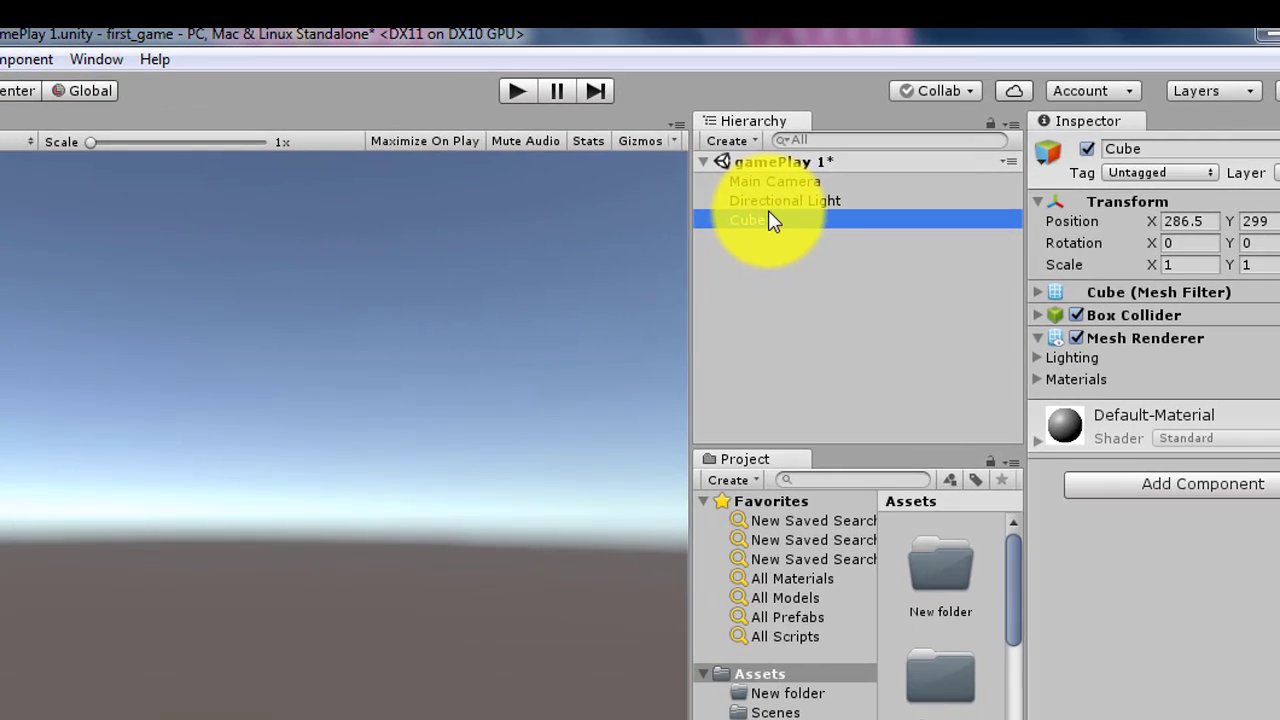
{"action": "right_click", "coordinate": [1051, 205]}
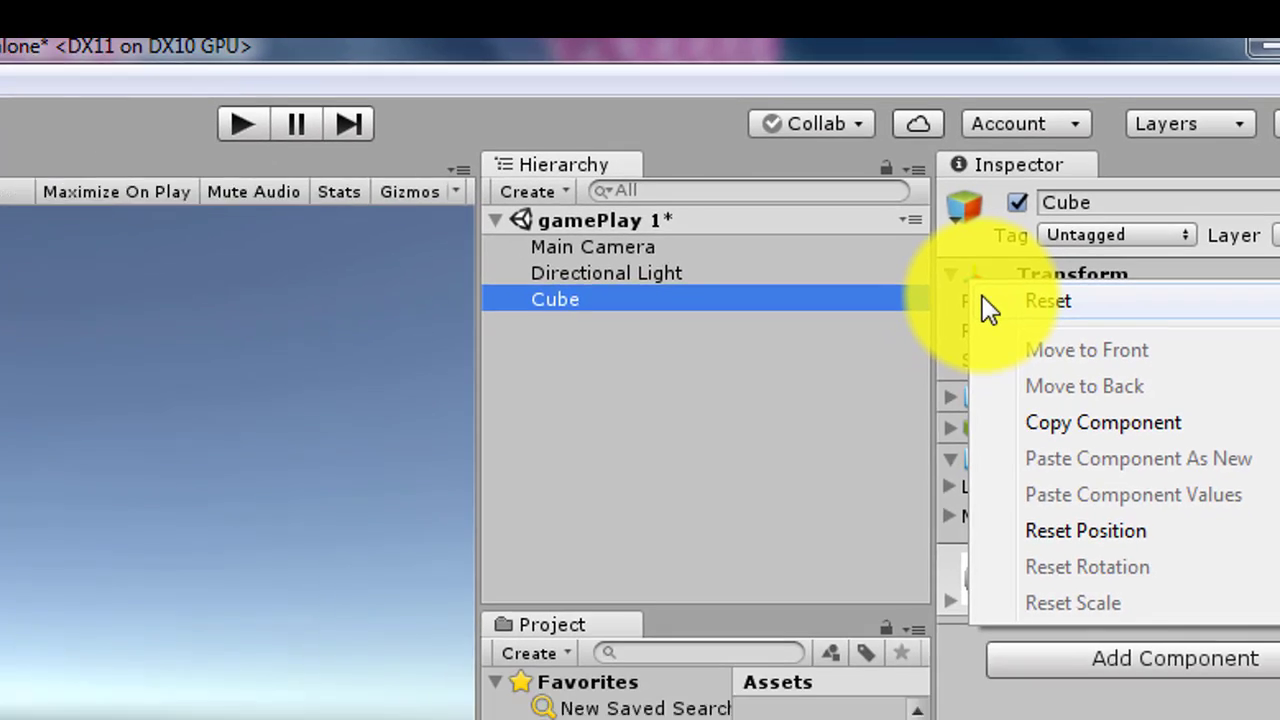
{"action": "left_click", "coordinate": [945, 343]}
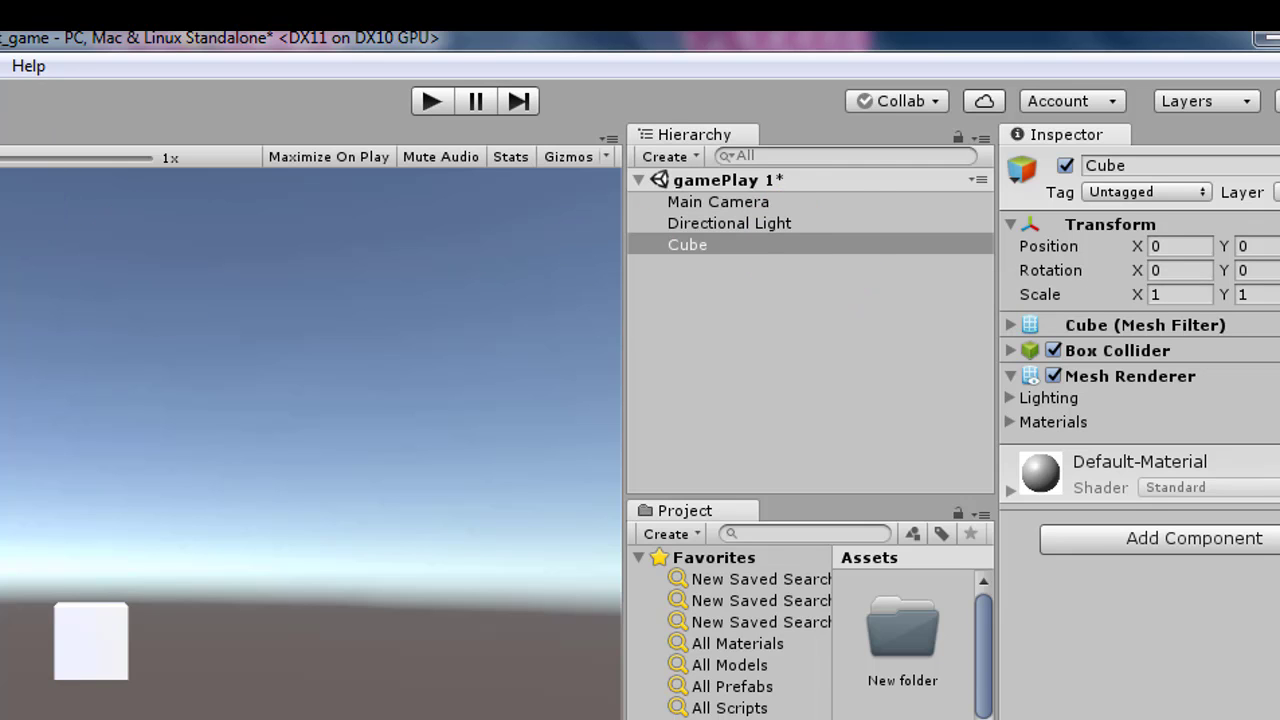
Frame the cube in the Scene view, orient the view to Top and zoom out.
{"action": "left_click", "coordinate": [0, 102]}
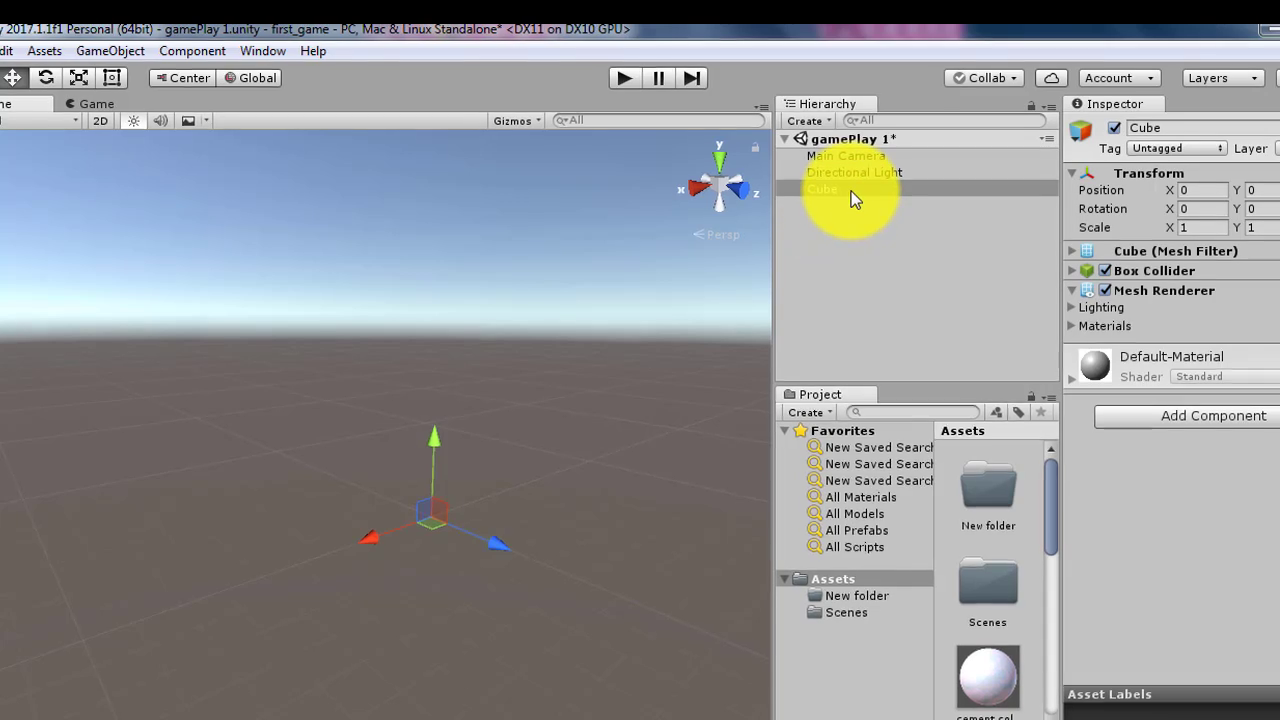
{"action": "left_click", "coordinate": [850, 191]}
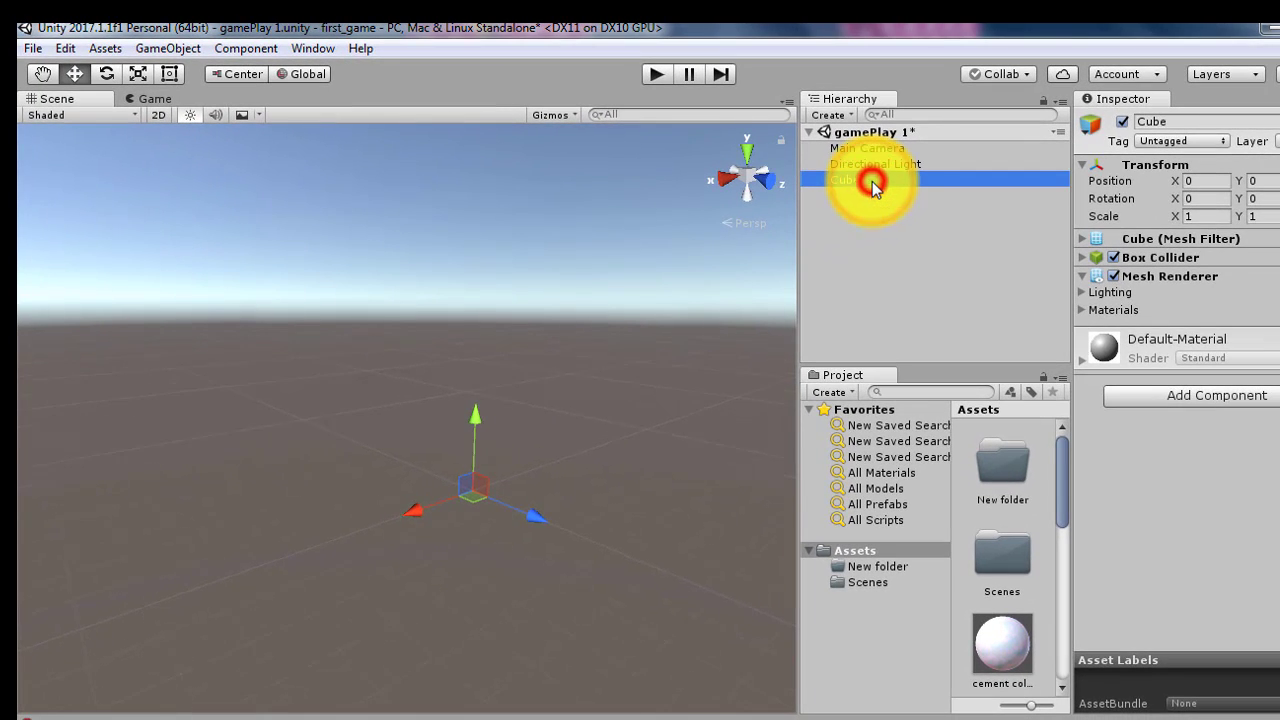
{"action": "double_click", "coordinate": [872, 183]}
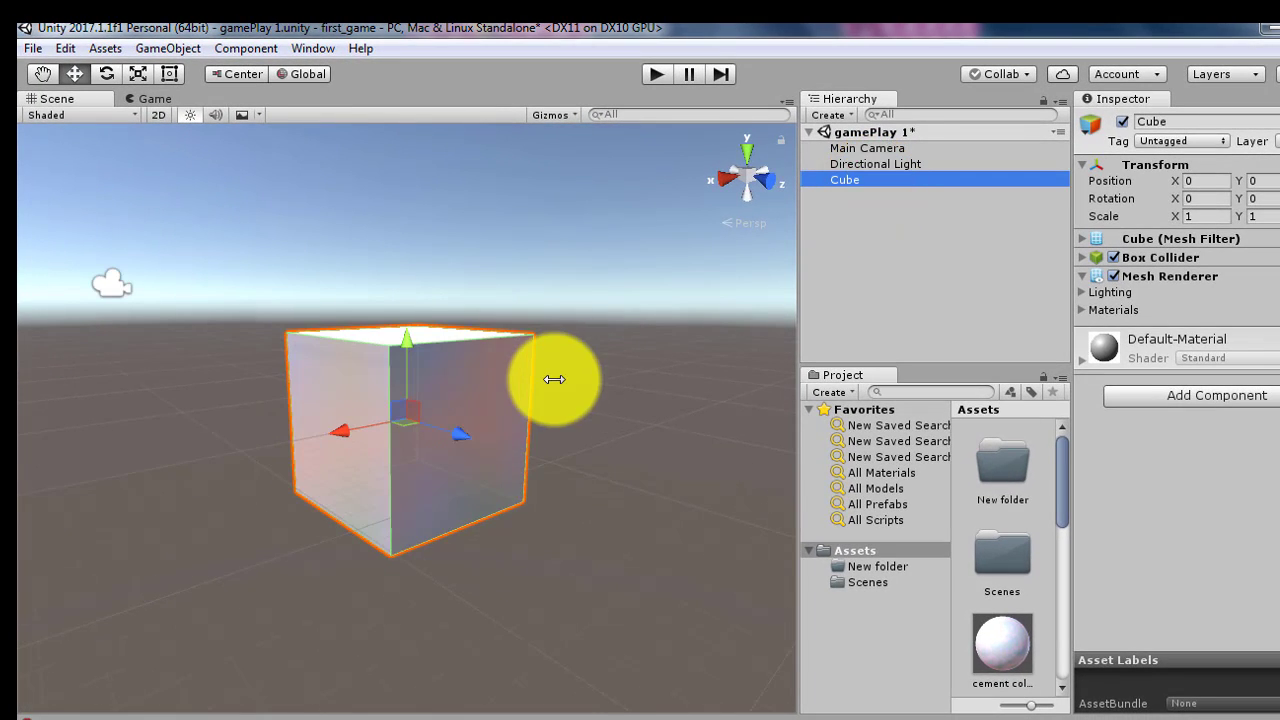
{"action": "left_click", "coordinate": [765, 180]}
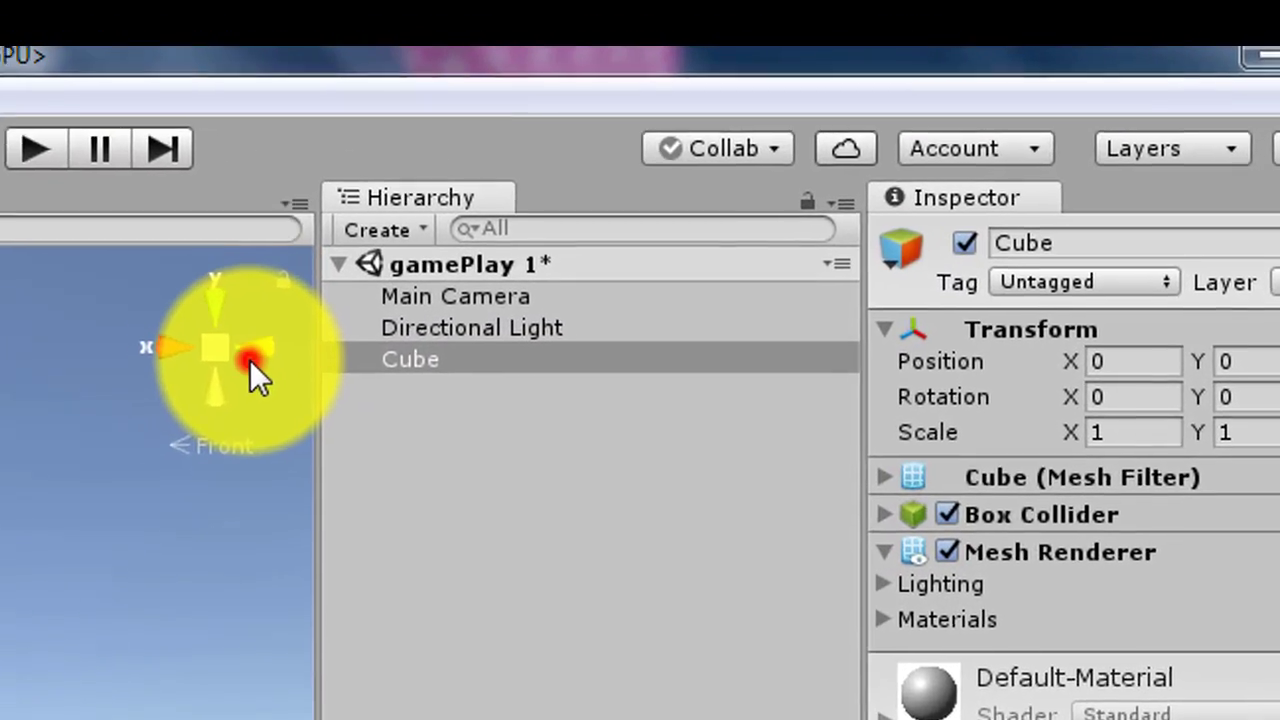
{"action": "left_click", "coordinate": [764, 181]}
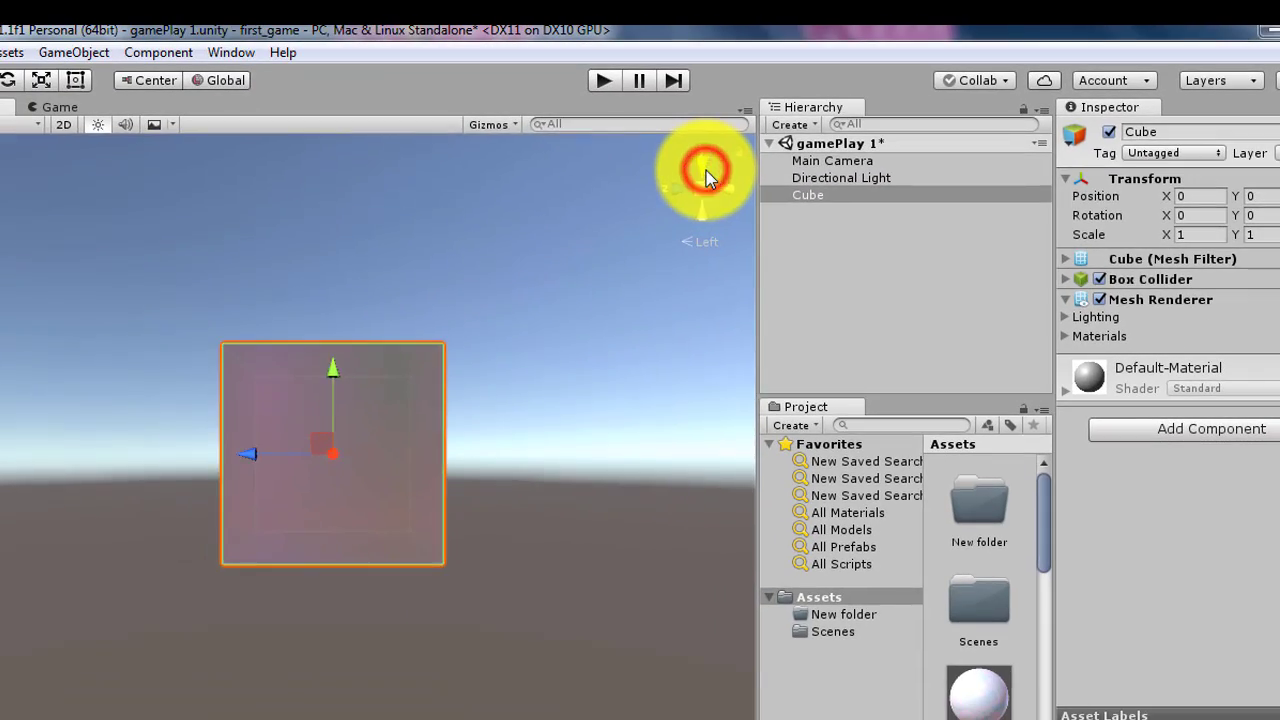
{"action": "left_click", "coordinate": [613, 194]}
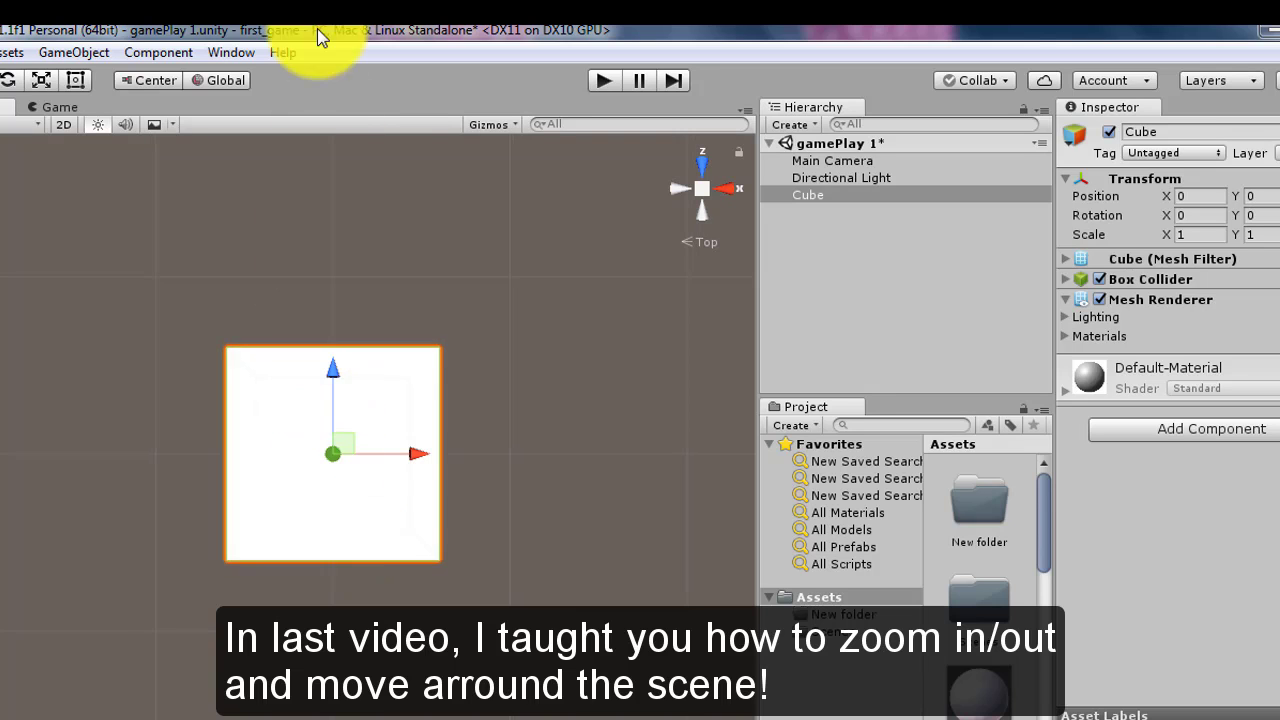
{"action": "scroll", "coordinate": [403, 459], "scroll_direction": "down", "scroll_amount": 3}
{"action": "scroll", "coordinate": [403, 459], "scroll_direction": "down", "scroll_amount": 2}
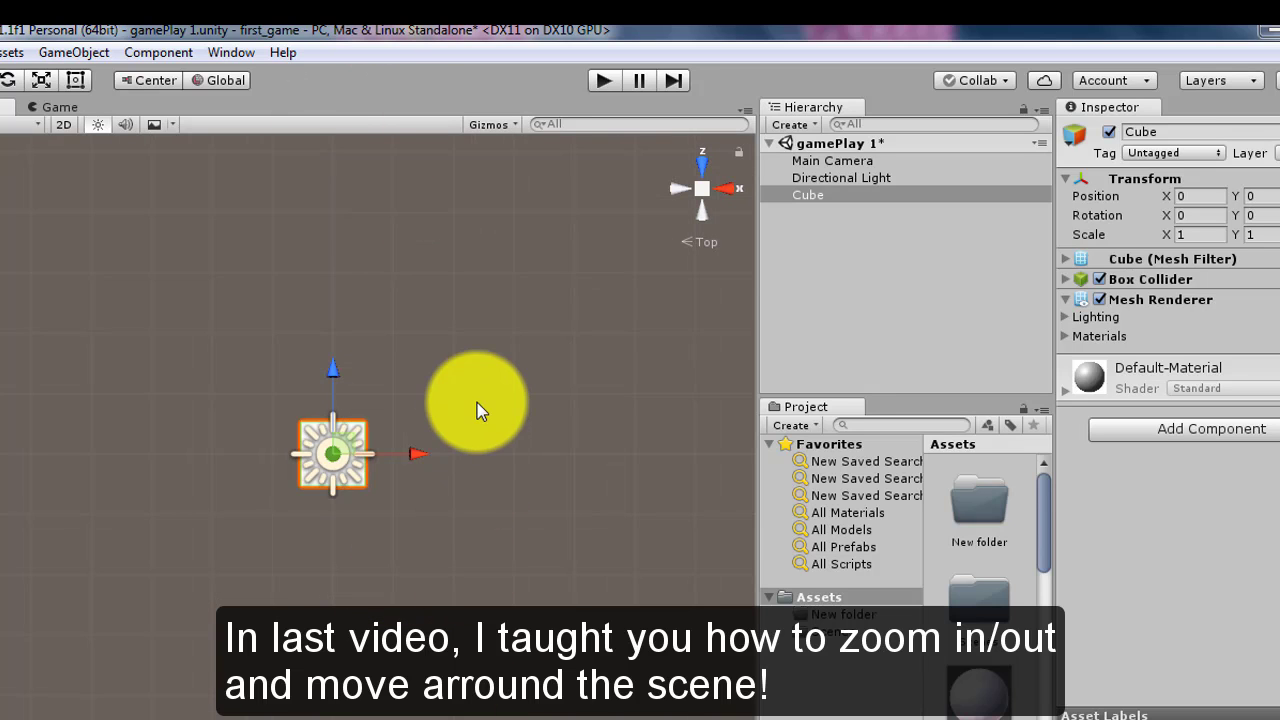
{"action": "scroll", "coordinate": [486, 137], "scroll_direction": "down", "scroll_amount": 2}
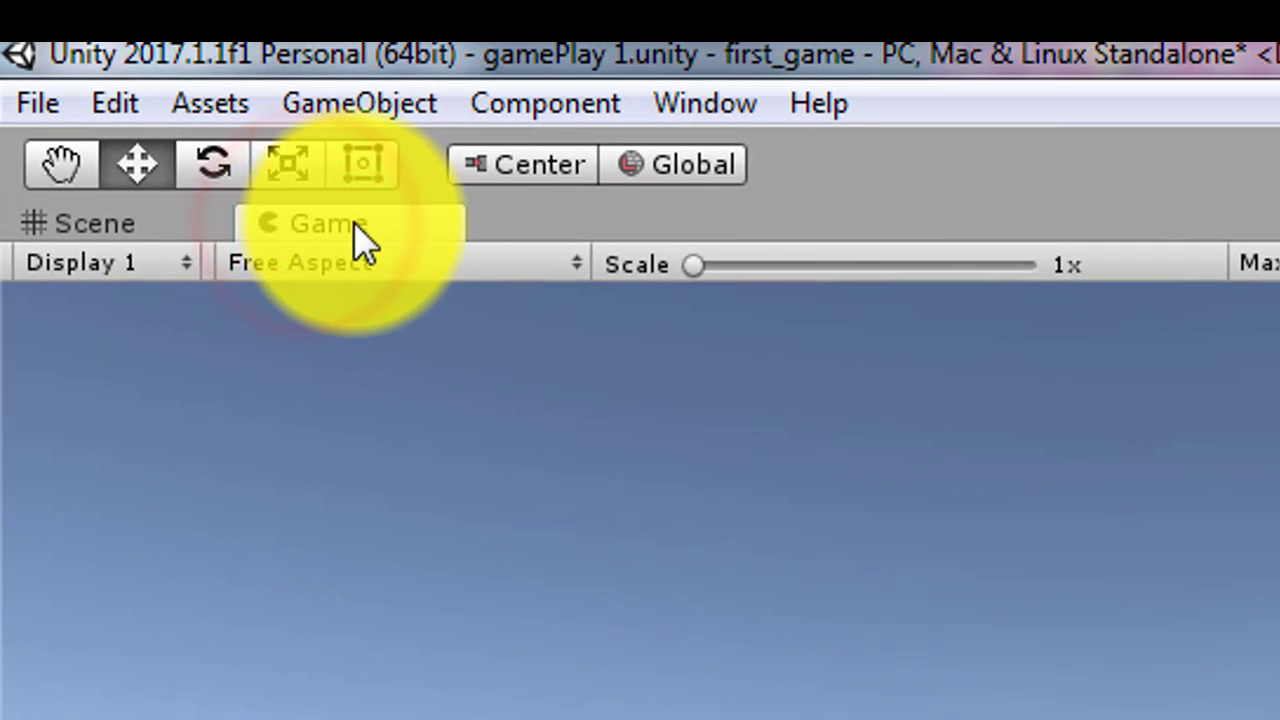
Resize the cube from opposite corners with the Rect tool into a large square about 12 units wide.
{"action": "left_click", "coordinate": [165, 222]}
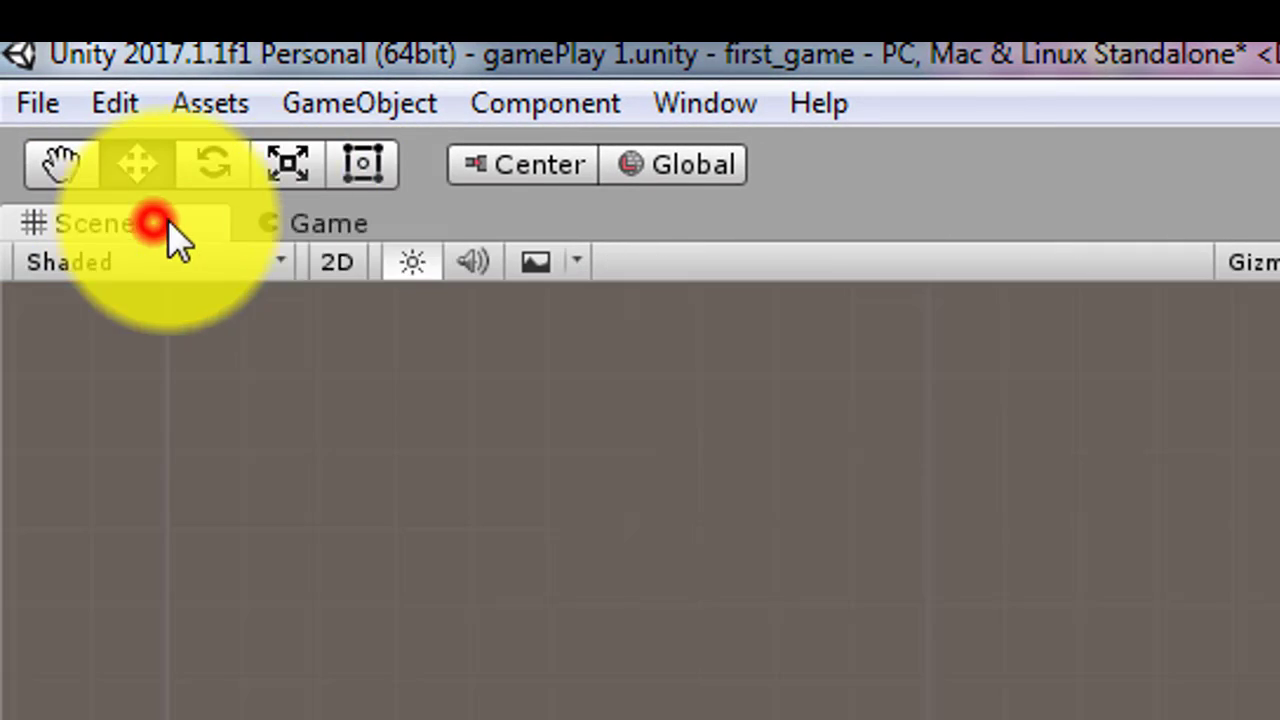
{"action": "left_click", "coordinate": [362, 163]}
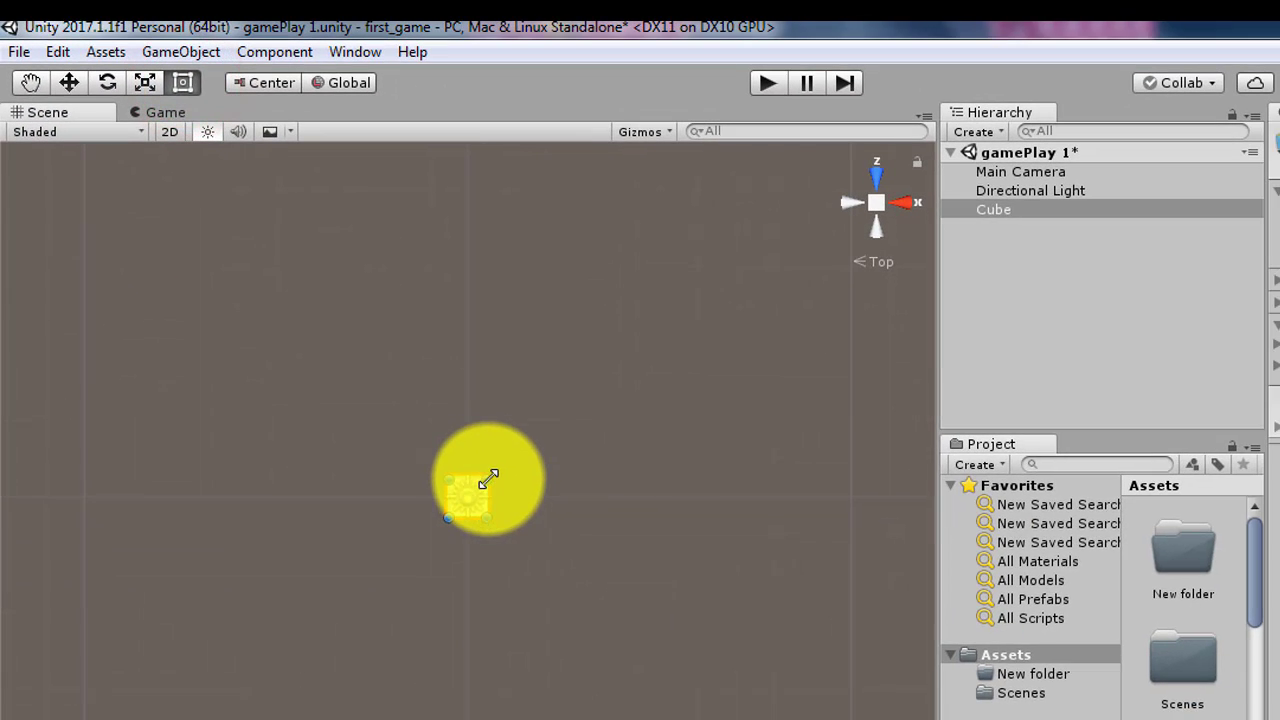
{"action": "left_click_drag", "start_coordinate": [488, 479], "coordinate": [691, 279]}
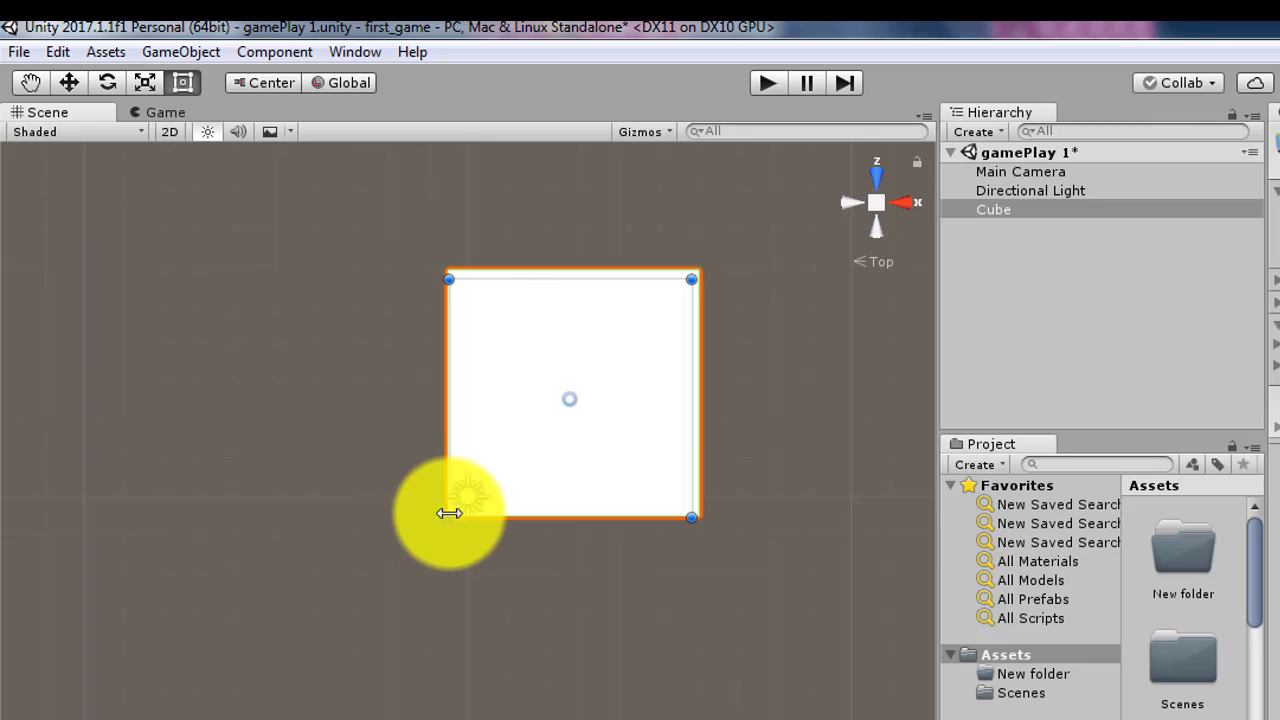
{"action": "left_click_drag", "start_coordinate": [449, 515], "coordinate": [231, 719]}
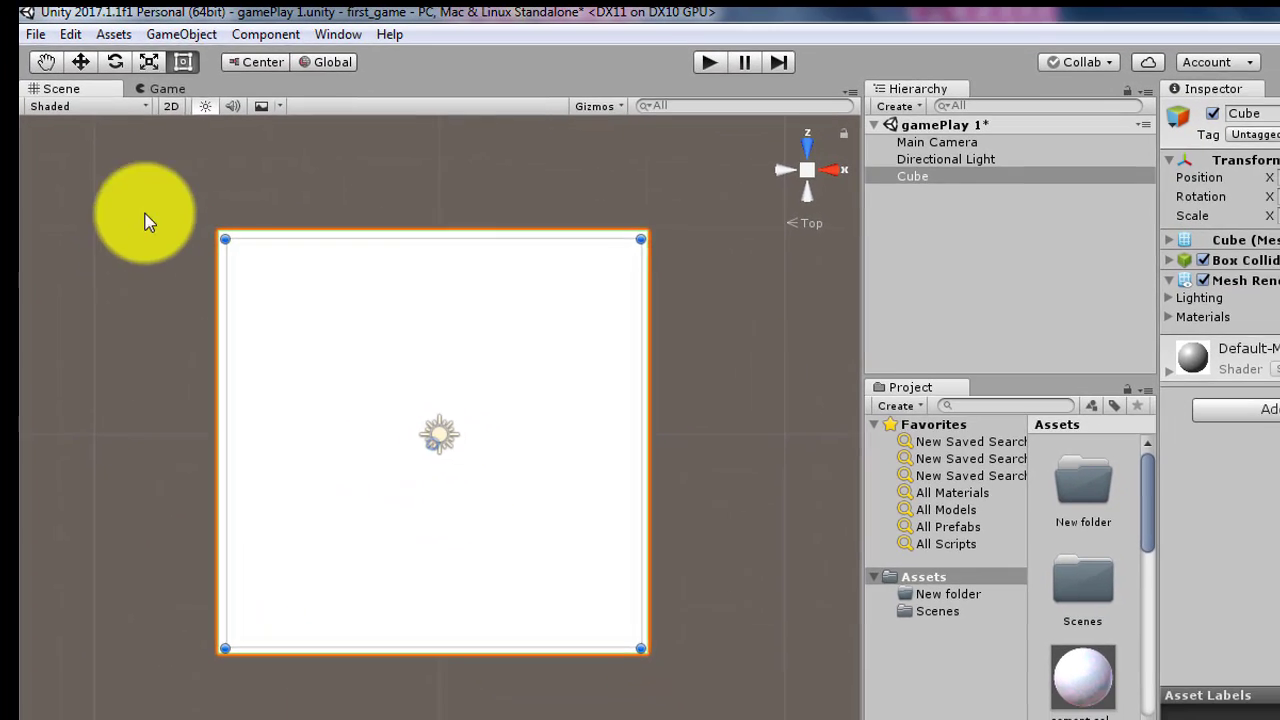
In the Game view, flatten and widen the cube by setting its scale to X 14, Y 0.1 and Z 14.
{"action": "left_click", "coordinate": [167, 88]}
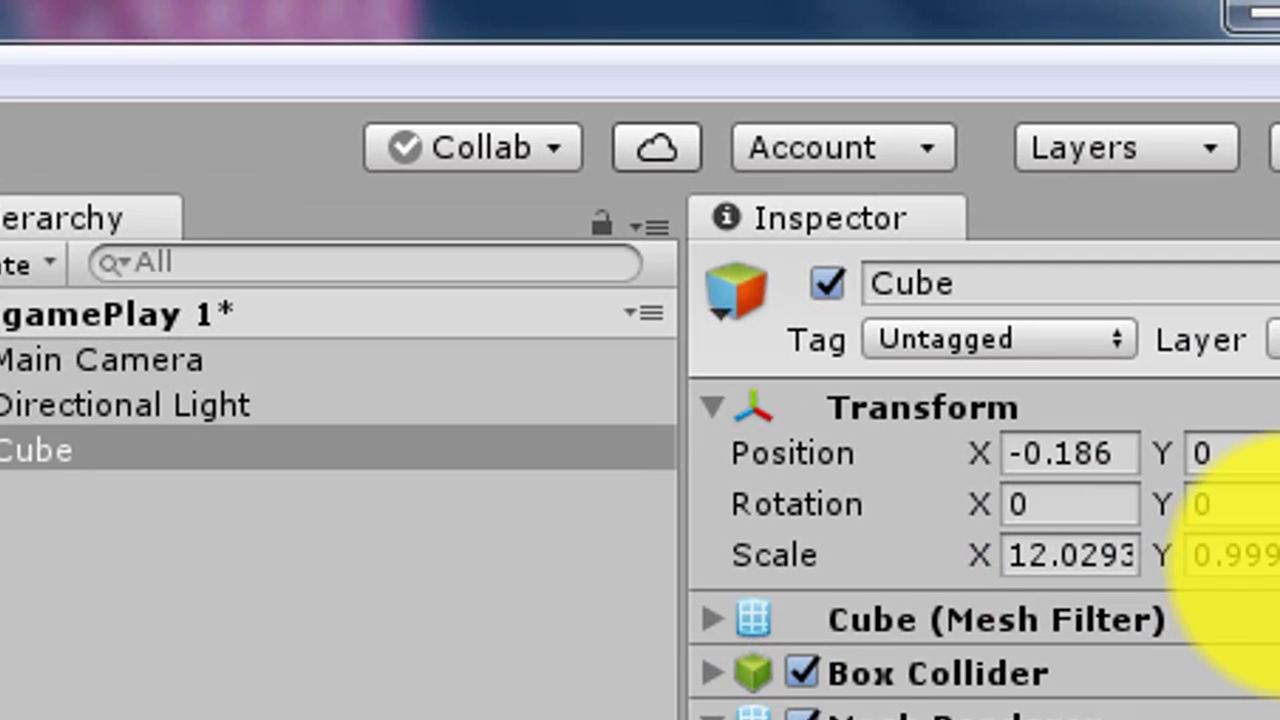
{"action": "left_click", "coordinate": [1240, 556]}
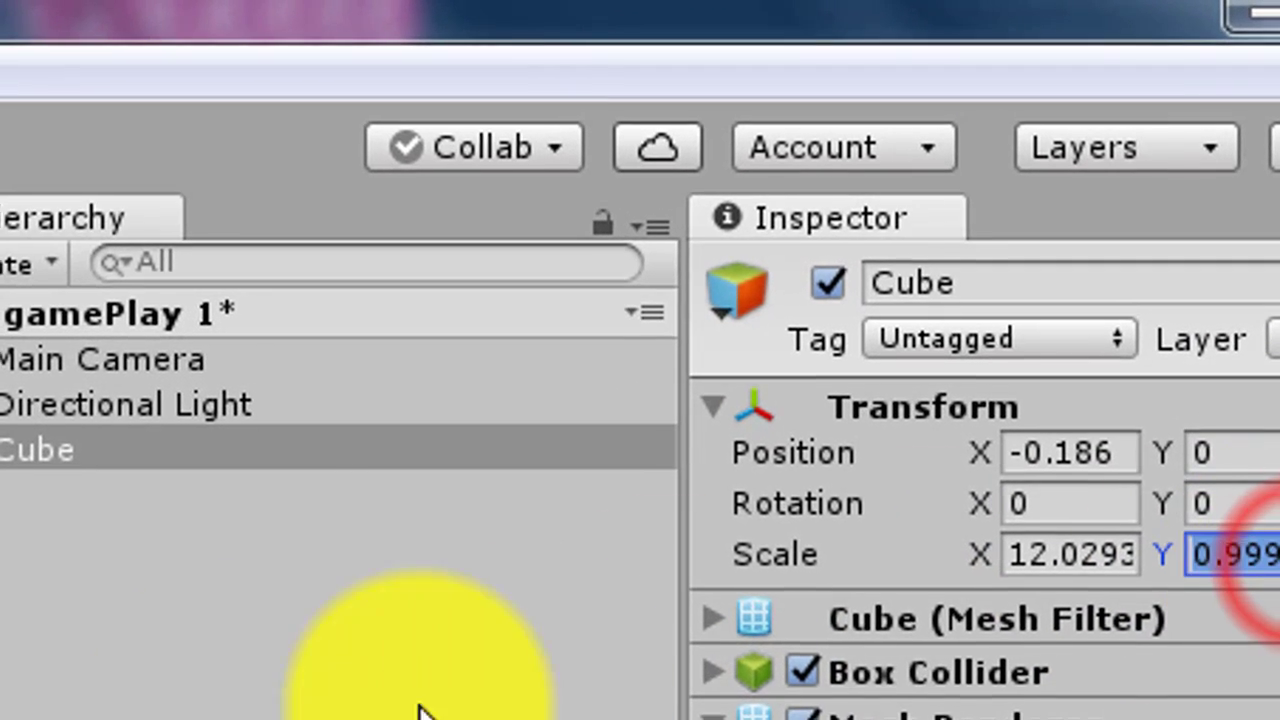
{"action": "type", "text": "0.5"}
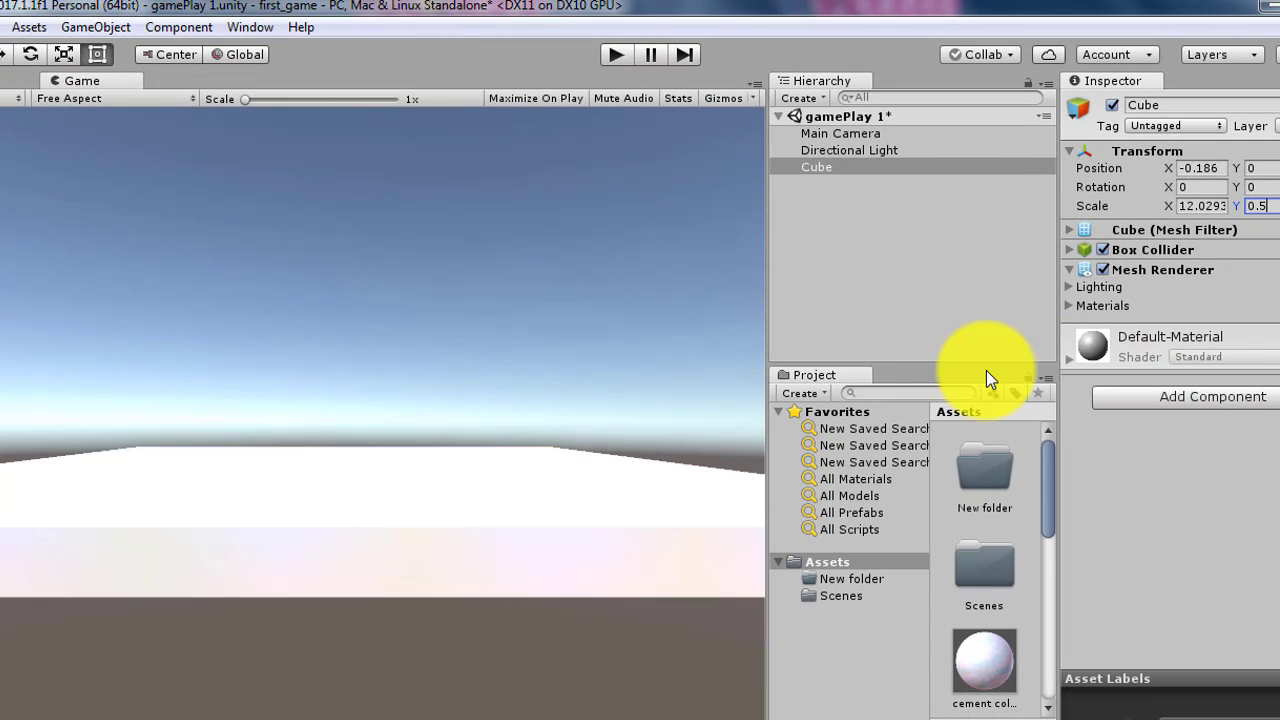
{"action": "key", "text": "BackSpace"}
{"action": "type", "text": "1"}
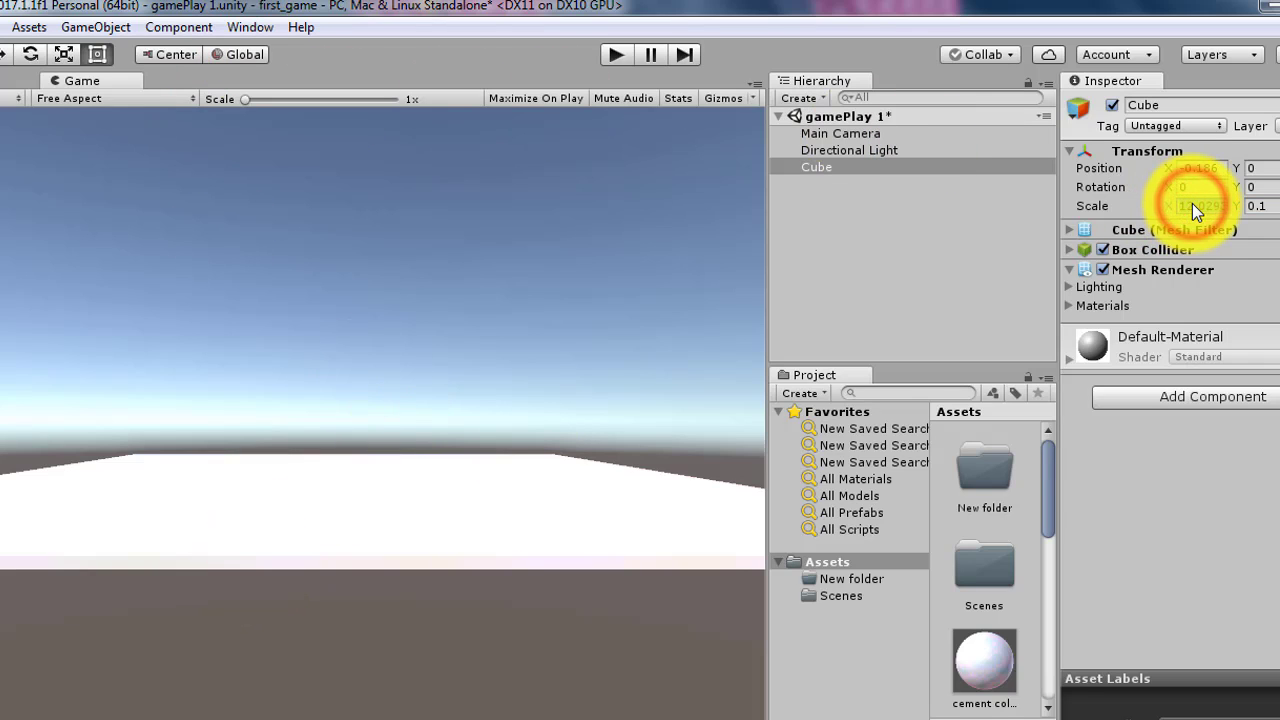
{"action": "type", "text": "14"}
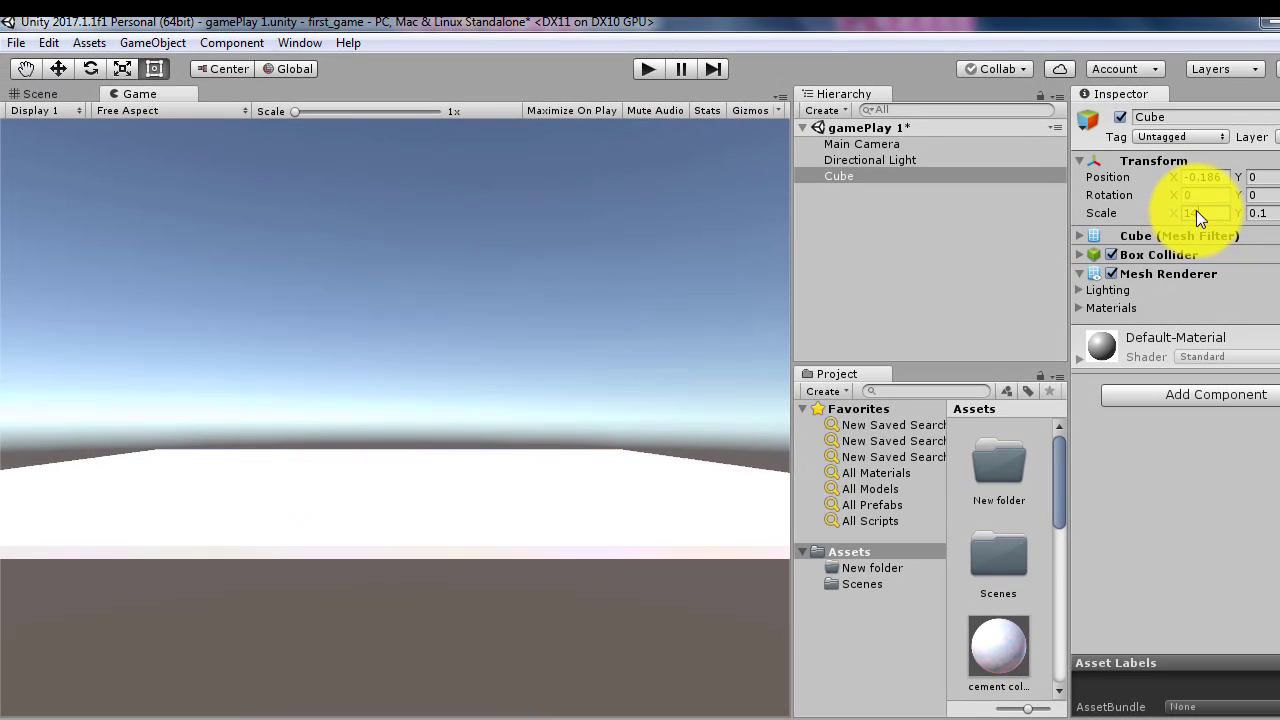
{"action": "type", "text": "14"}
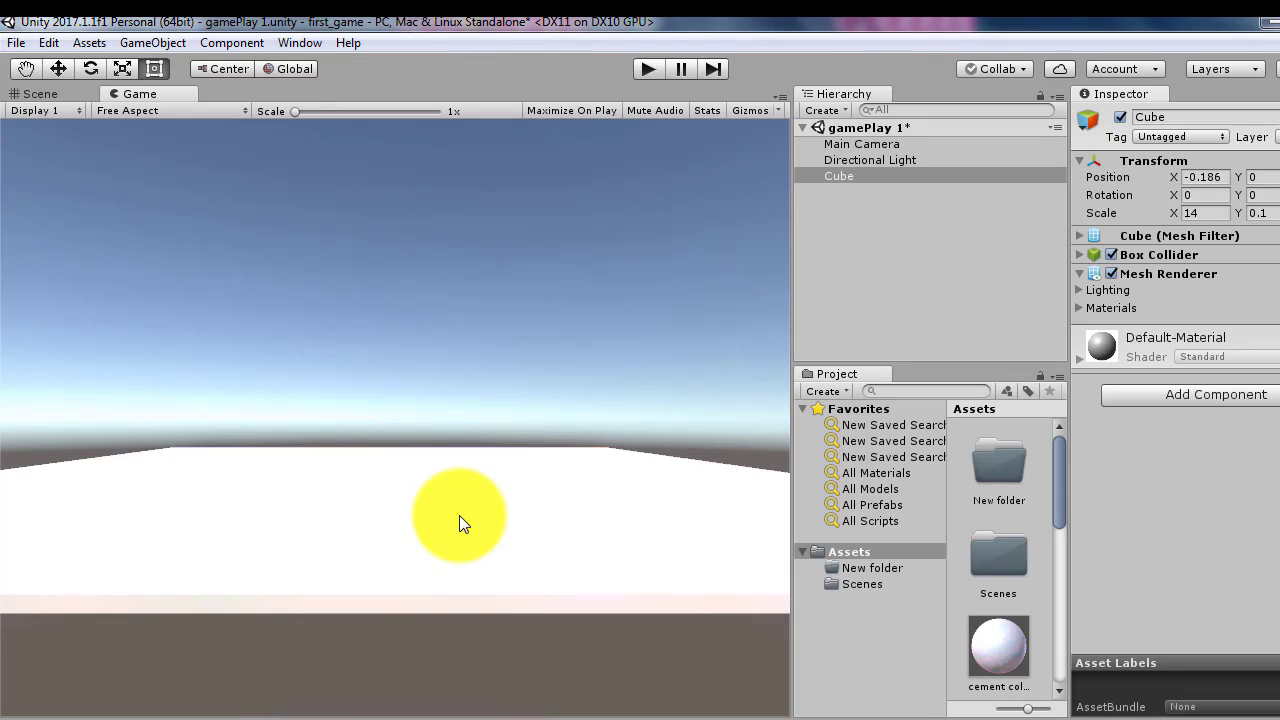
Rename the cube object to "floor".
{"action": "left_click", "coordinate": [879, 175]}
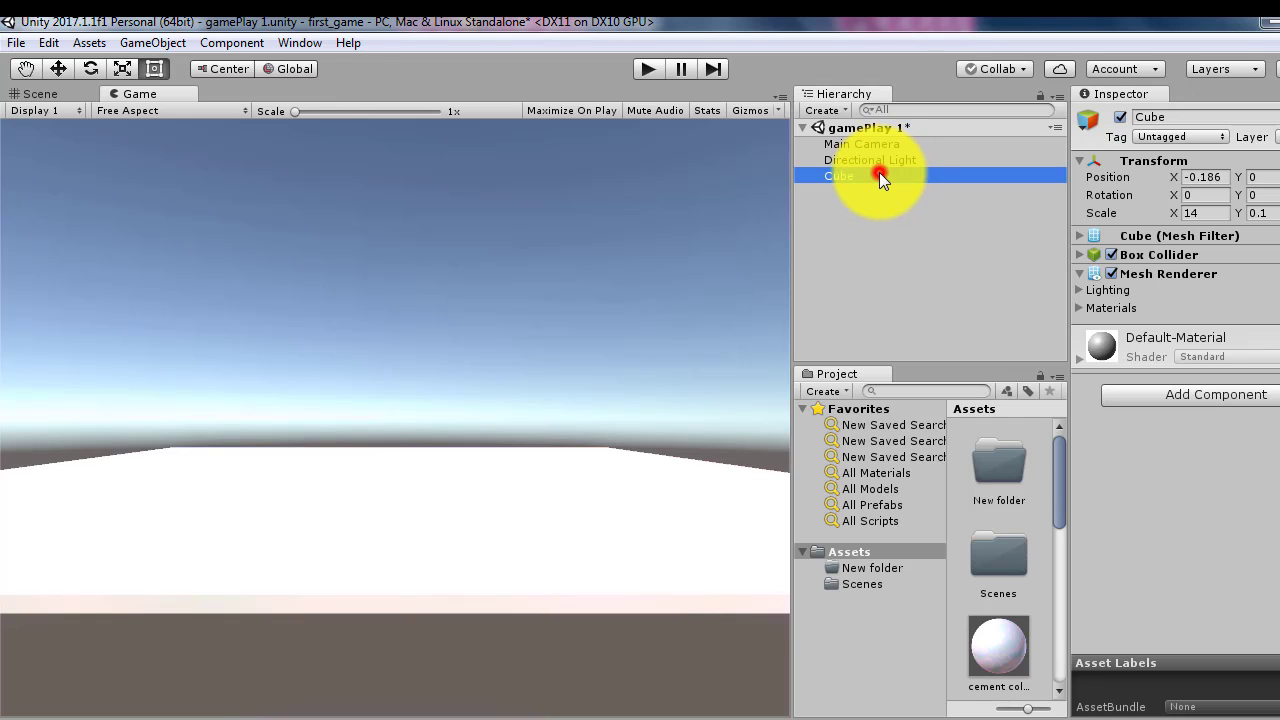
{"action": "left_click", "coordinate": [1170, 118]}
{"action": "type", "text": "floor"}
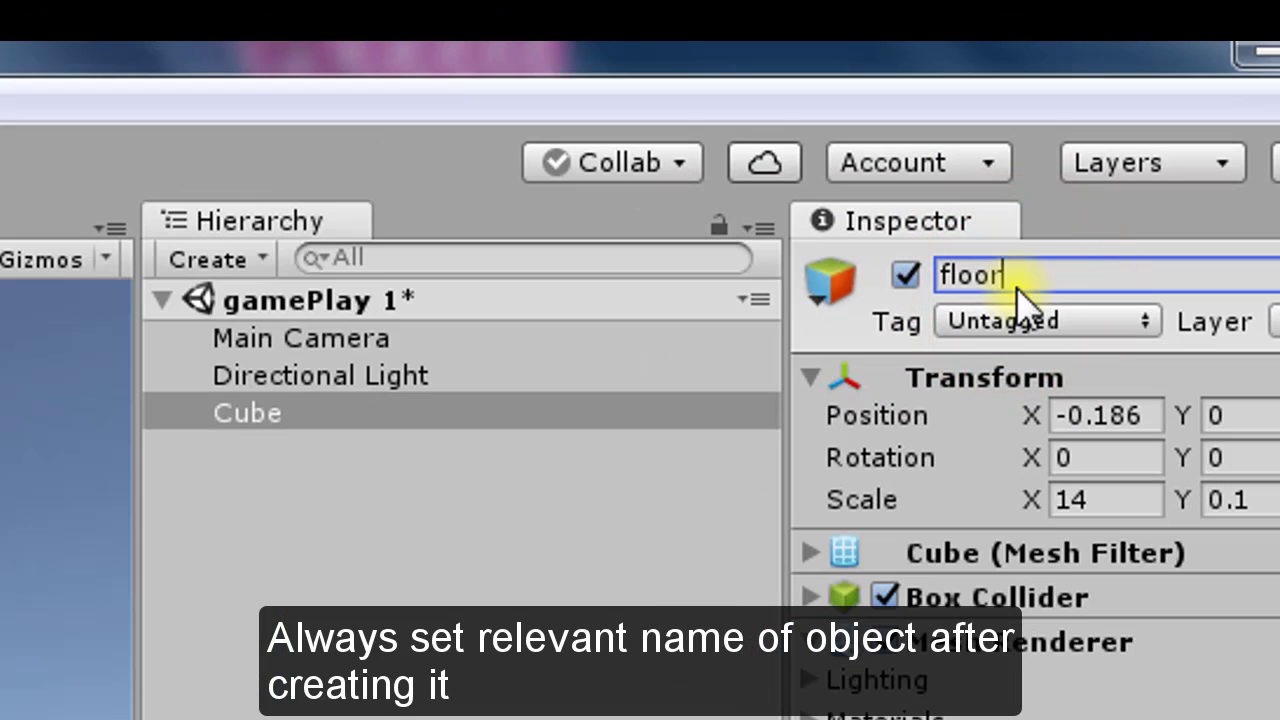
{"action": "key", "text": "Return"}
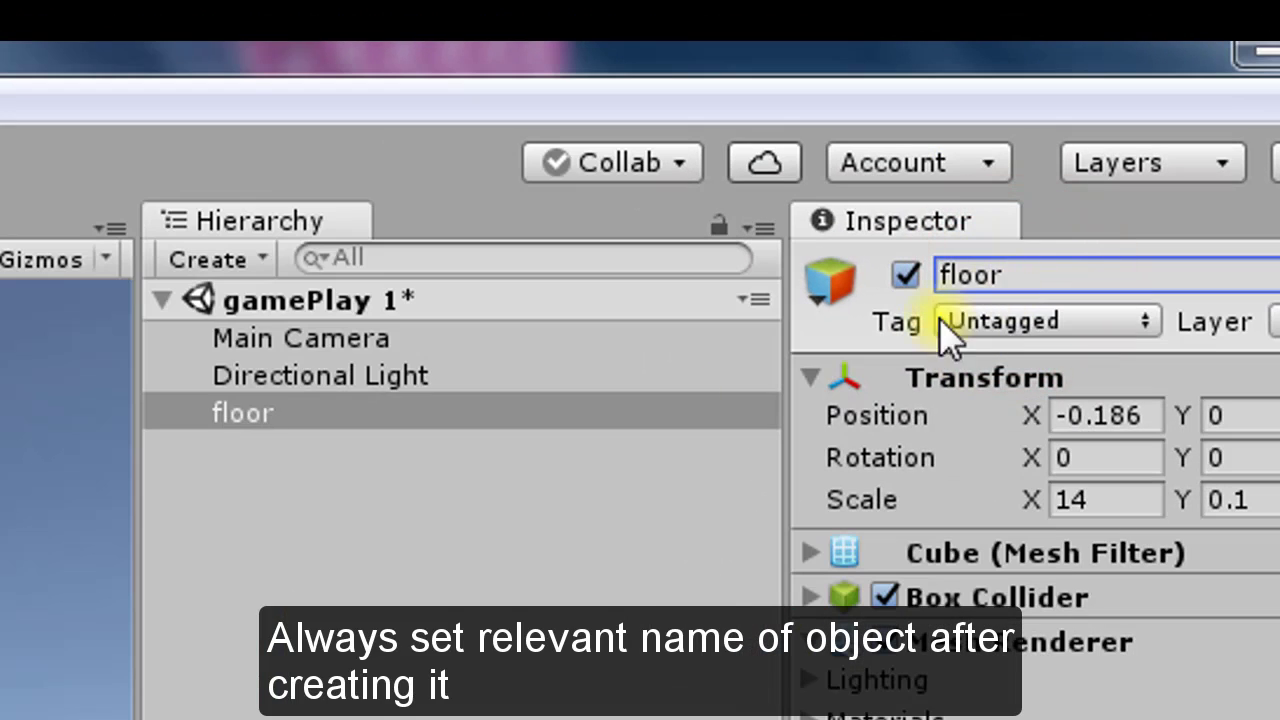
{"action": "left_click", "coordinate": [1127, 283]}
{"action": "key", "text": "Return"}
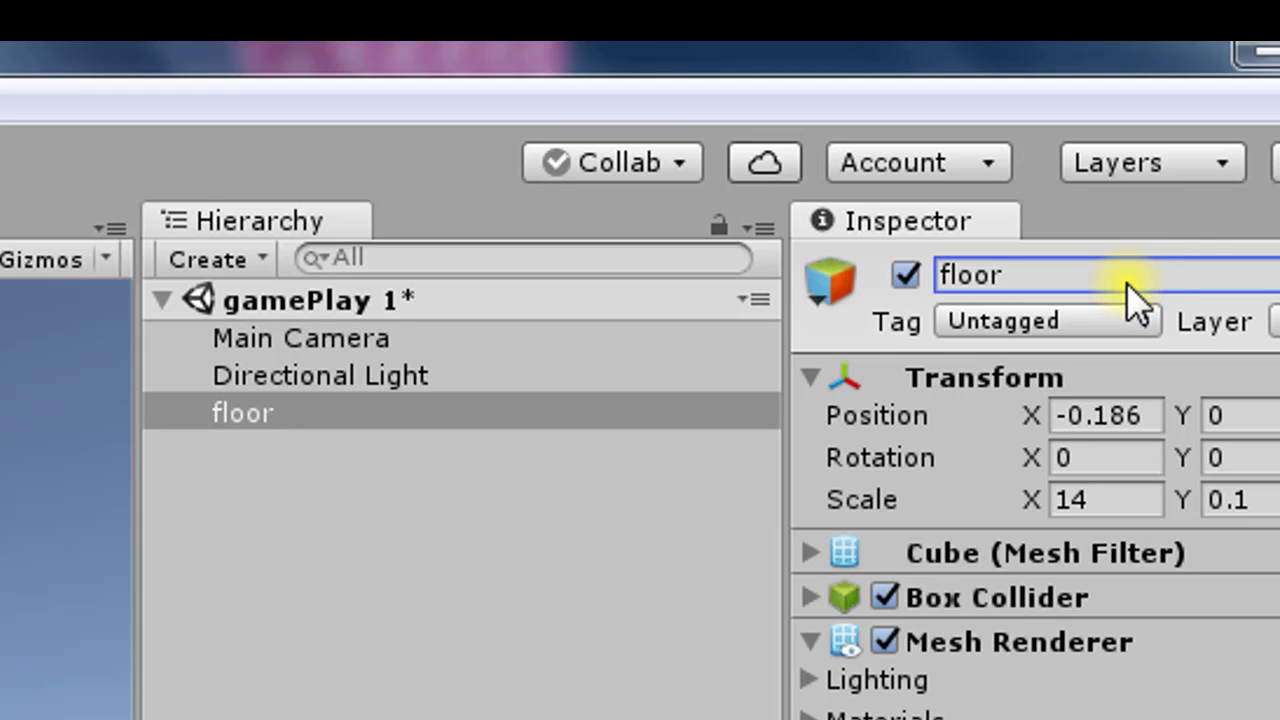
Create a new material in the Assets folder and name it "green".
{"action": "left_click", "coordinate": [586, 537]}
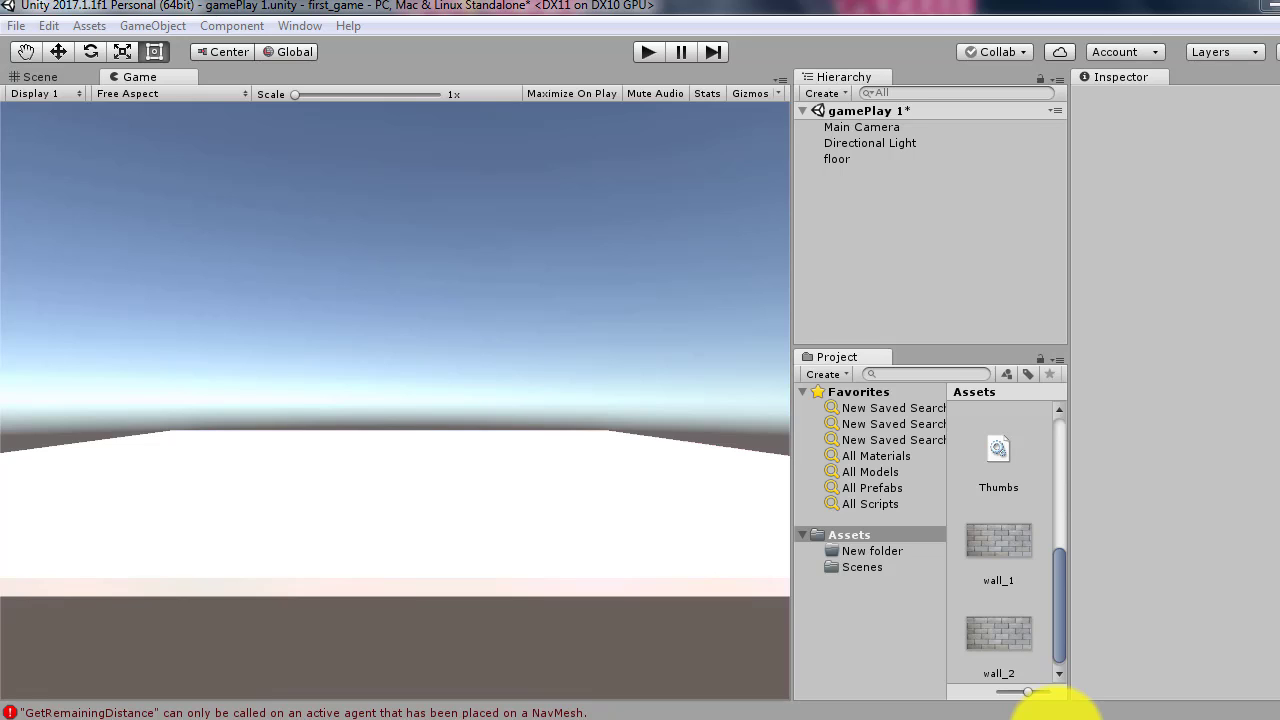
{"action": "right_click", "coordinate": [884, 535]}
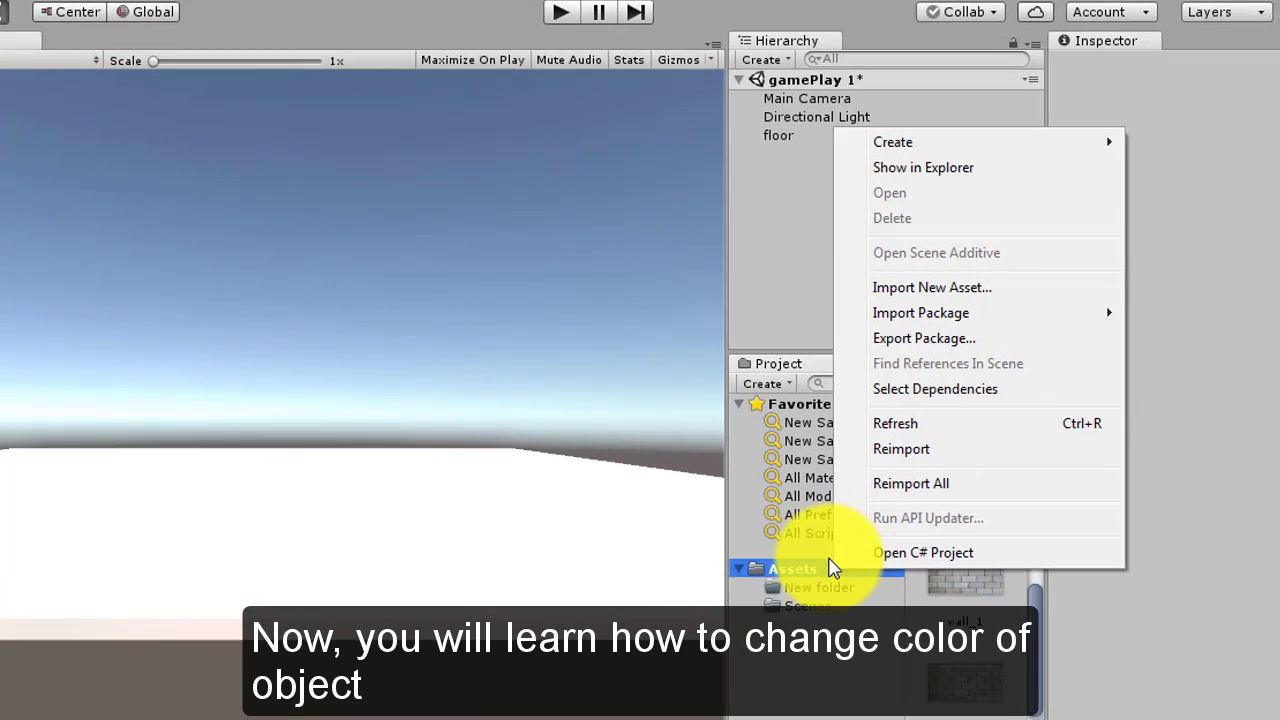
{"action": "mouse_move", "coordinate": [1006, 140]}
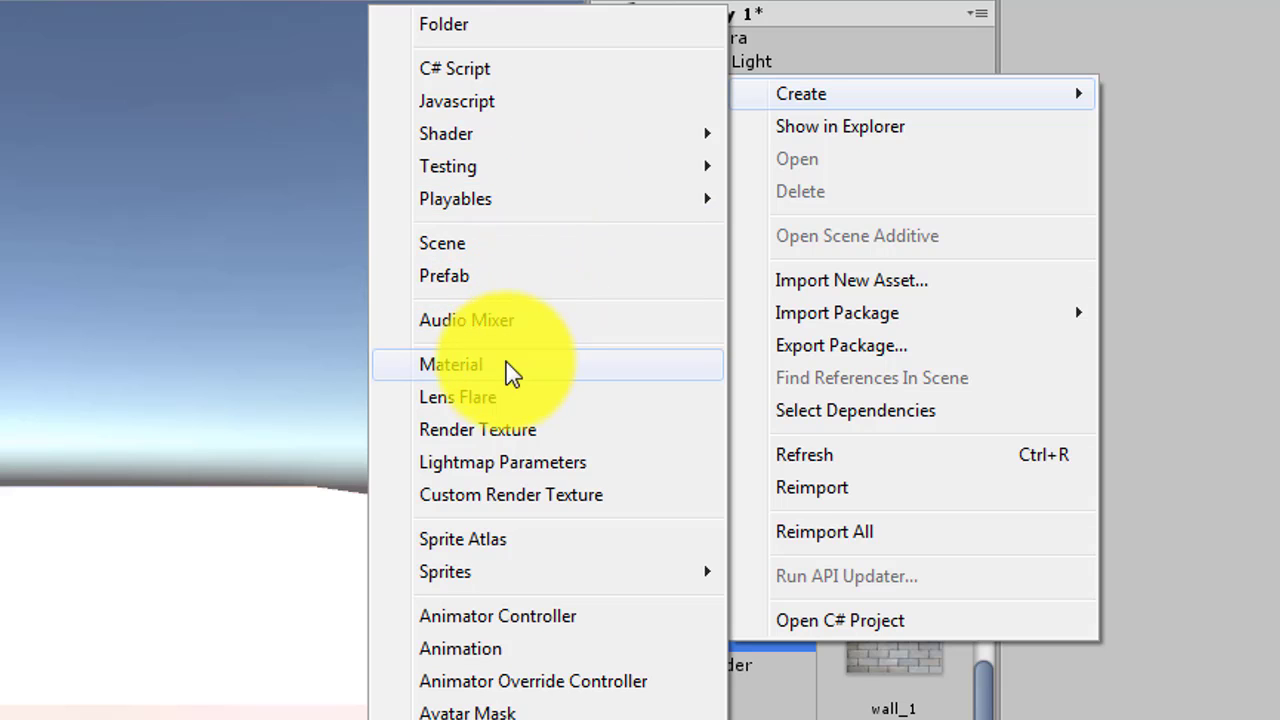
{"action": "left_click", "coordinate": [510, 368]}
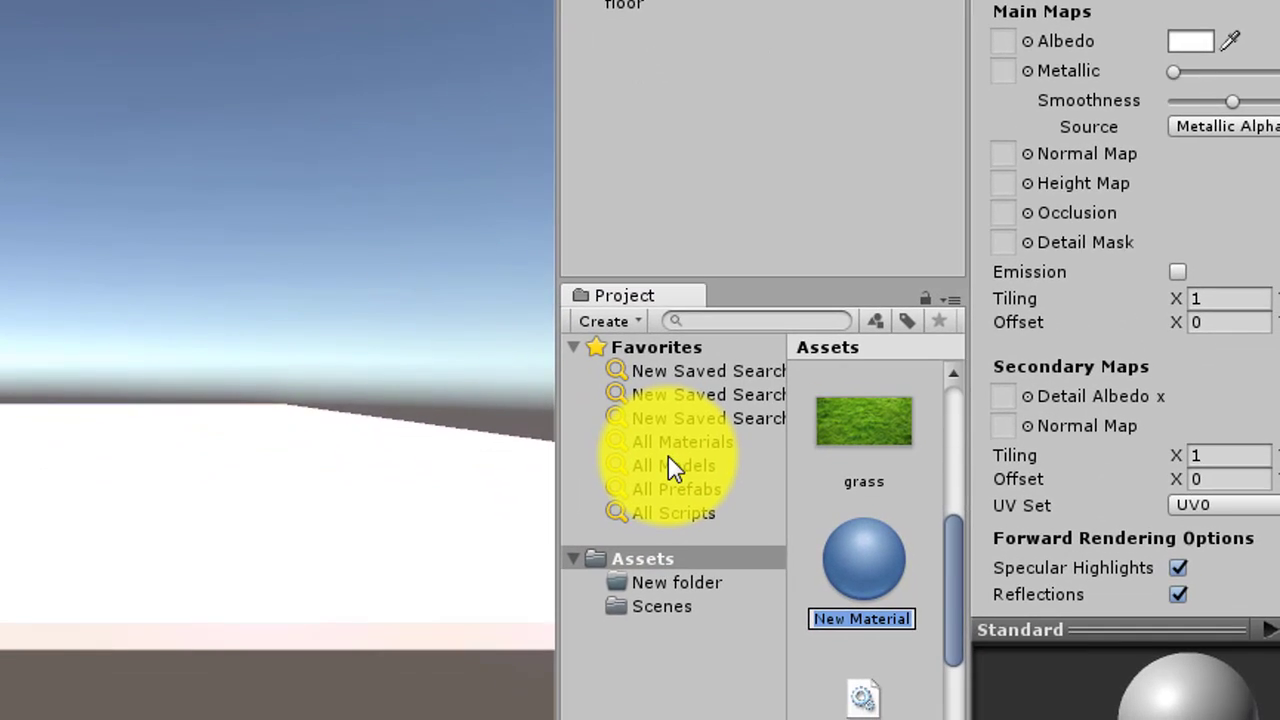
{"action": "type", "text": "green"}
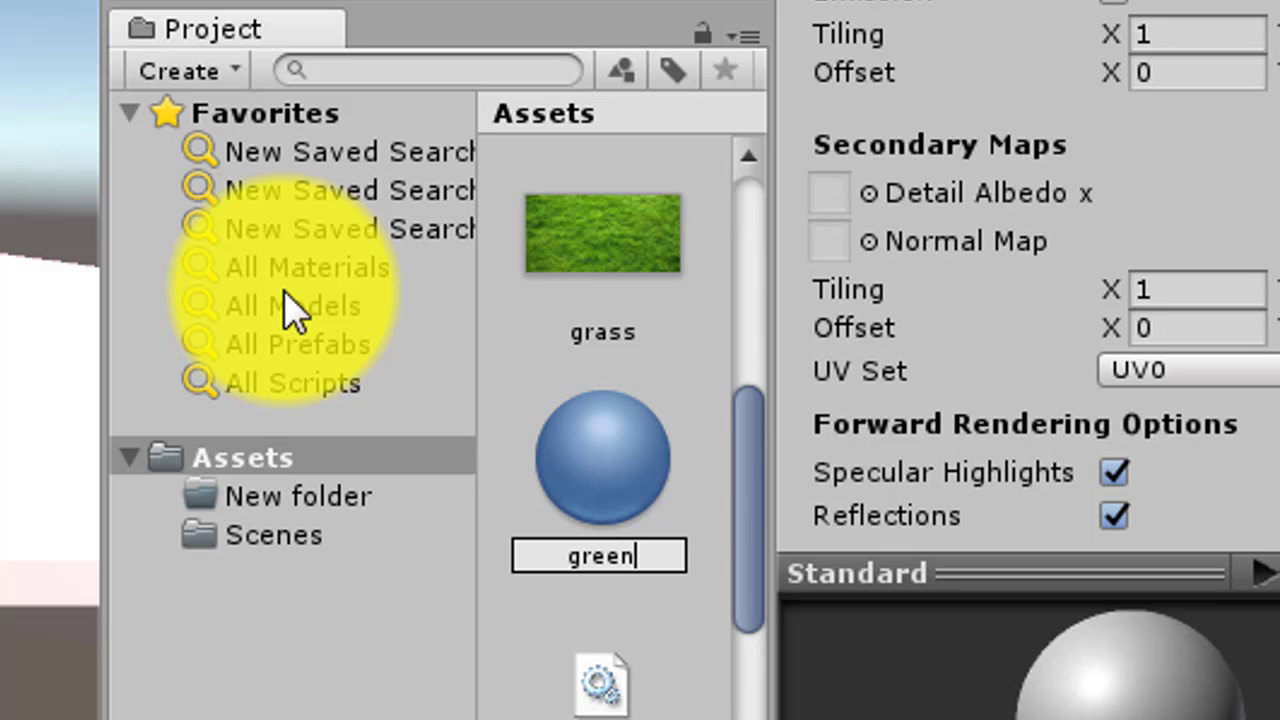
{"action": "key", "text": "Return"}
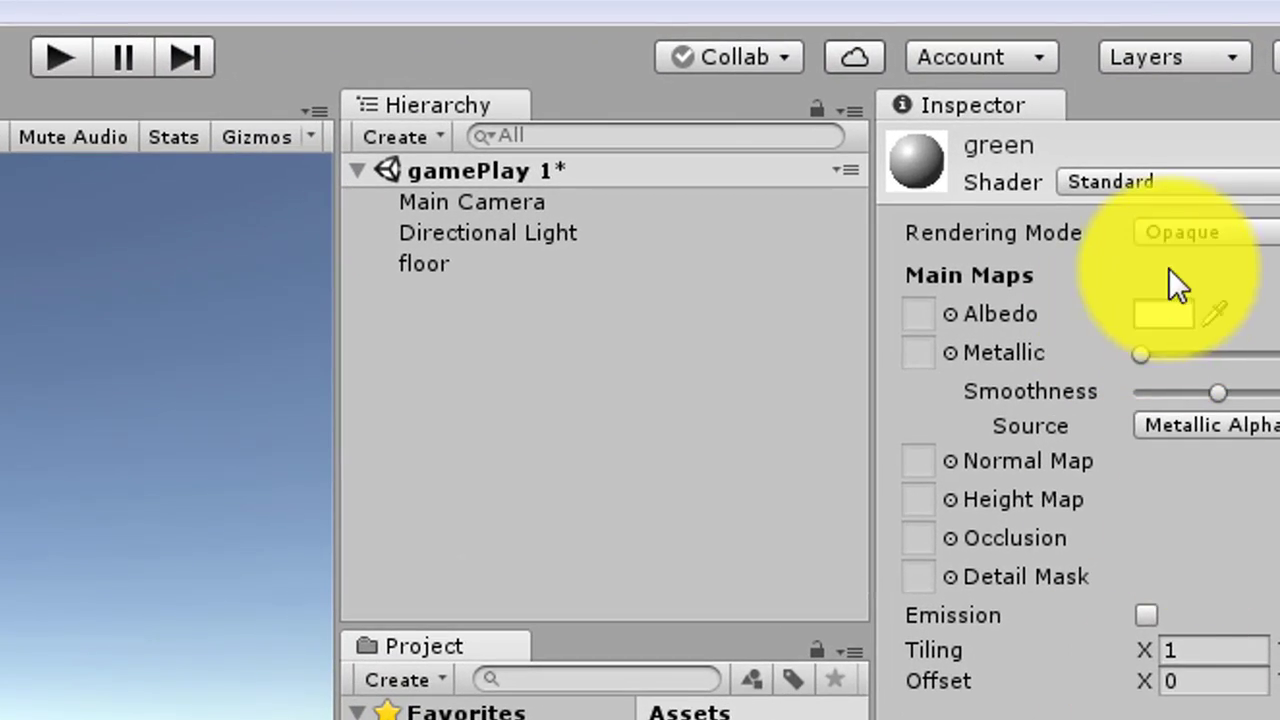
Set the green material's Albedo colour to bright green 00FF1EFF and enlarge the material preview.
{"action": "left_click", "coordinate": [1163, 314]}
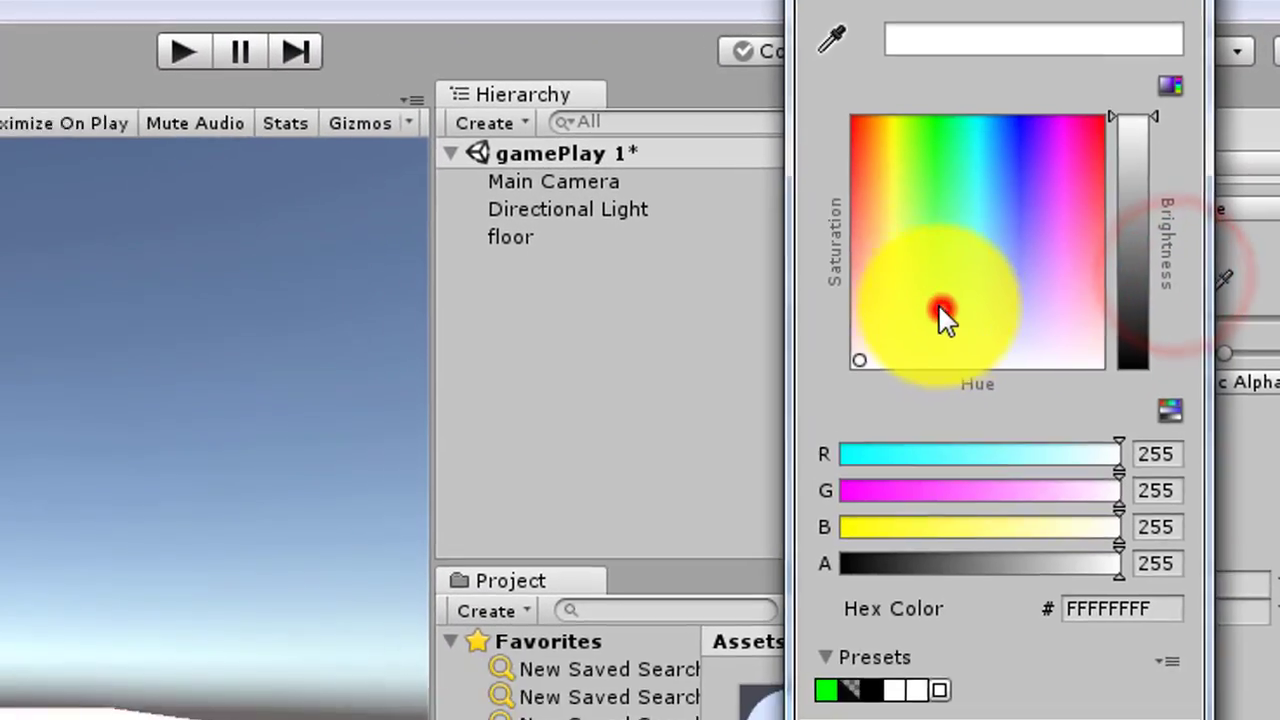
{"action": "left_click_drag", "start_coordinate": [938, 303], "coordinate": [941, 119]}
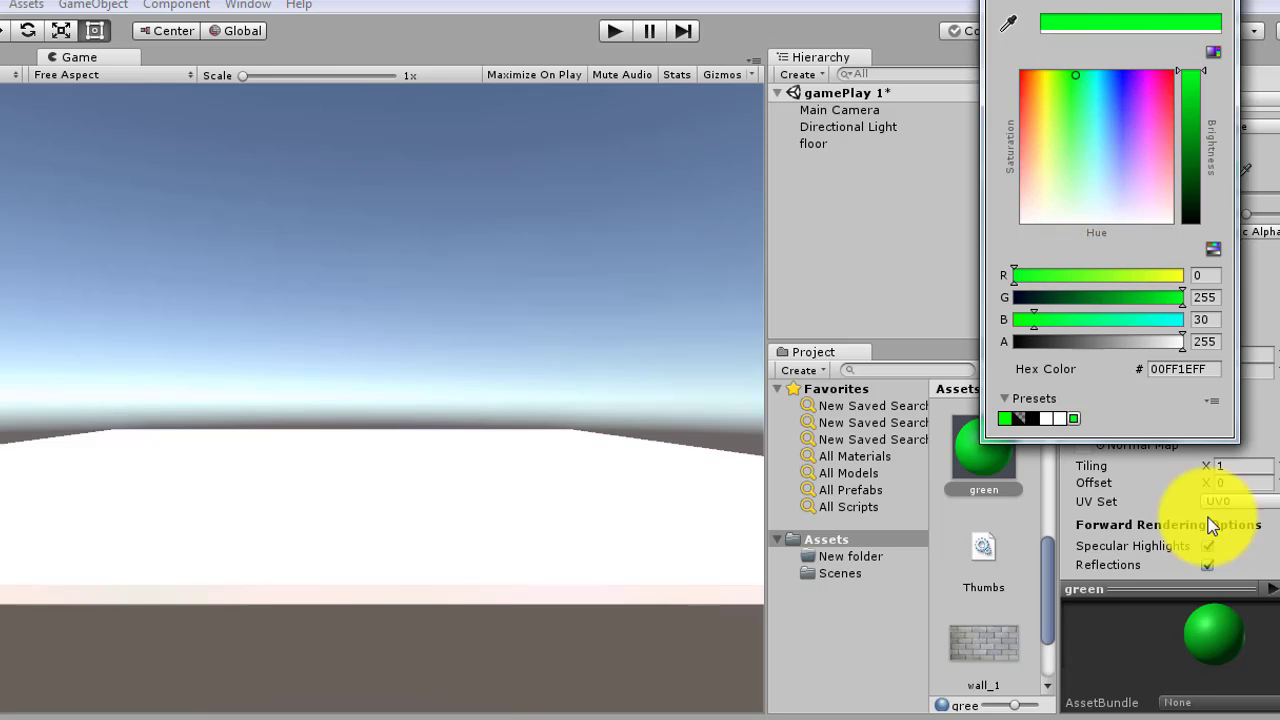
{"action": "left_click_drag", "start_coordinate": [1208, 585], "coordinate": [1243, 343]}
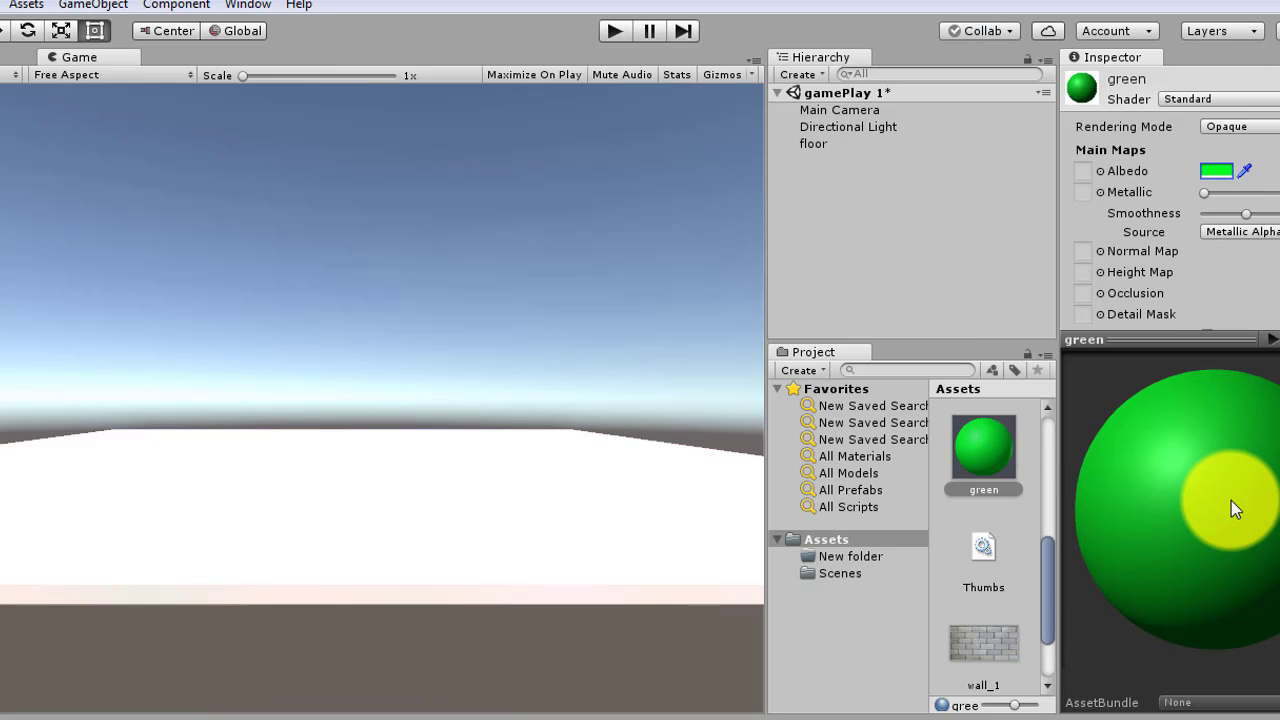
Change the green material's Albedo colour to 26FF00FF.
{"action": "left_click", "coordinate": [1200, 232]}
{"action": "left_click", "coordinate": [1218, 172]}
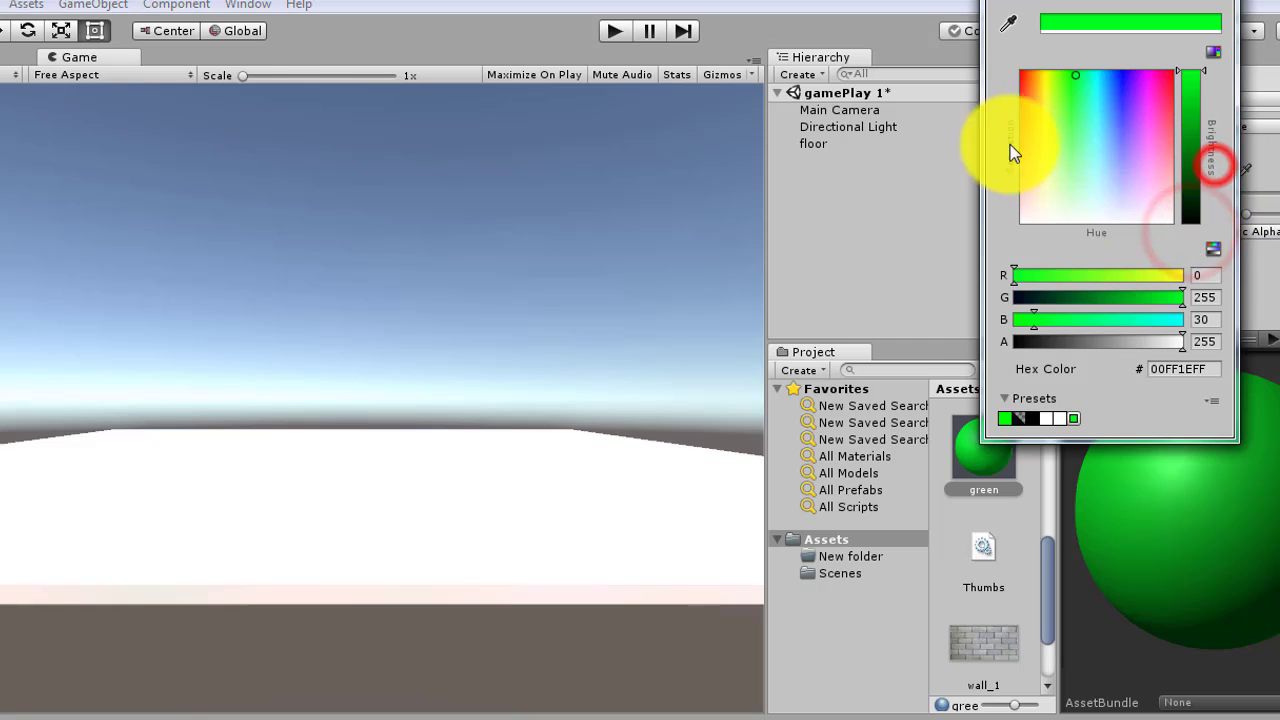
{"action": "left_click", "coordinate": [1063, 120]}
{"action": "left_click", "coordinate": [1038, 75]}
{"action": "left_click", "coordinate": [1050, 106]}
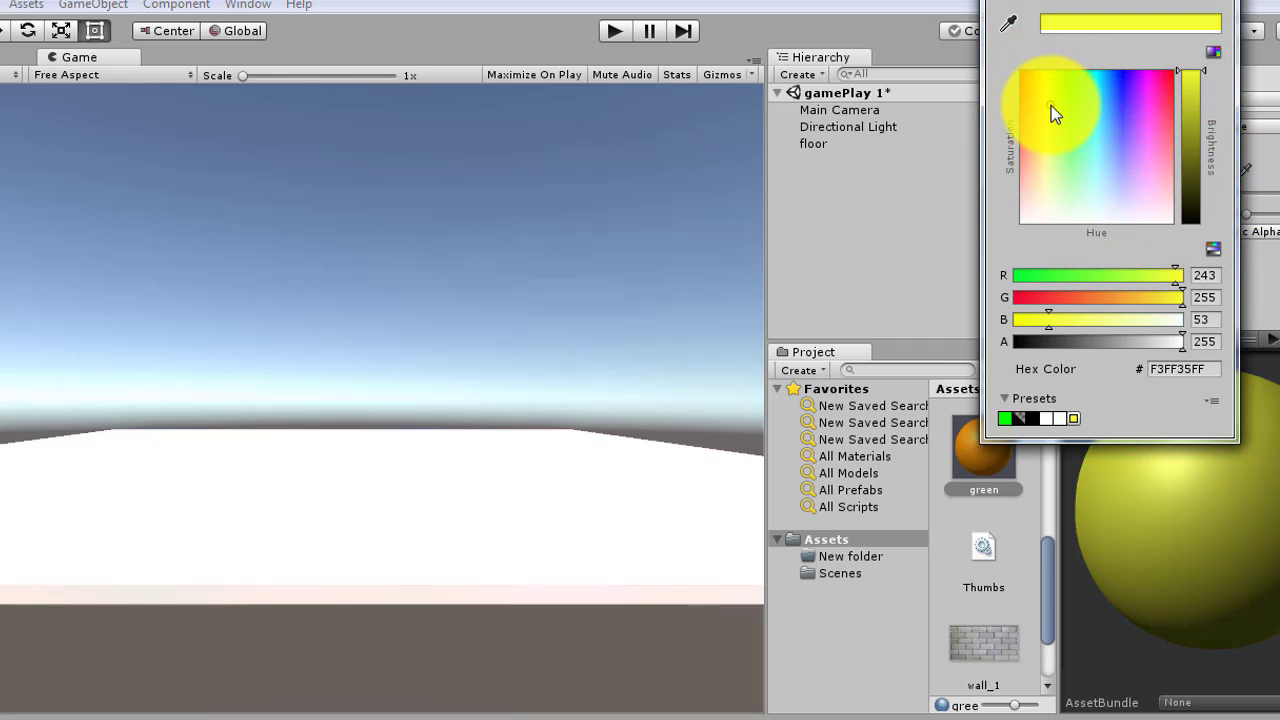
{"action": "left_click", "coordinate": [1042, 104]}
{"action": "left_click", "coordinate": [1070, 62]}
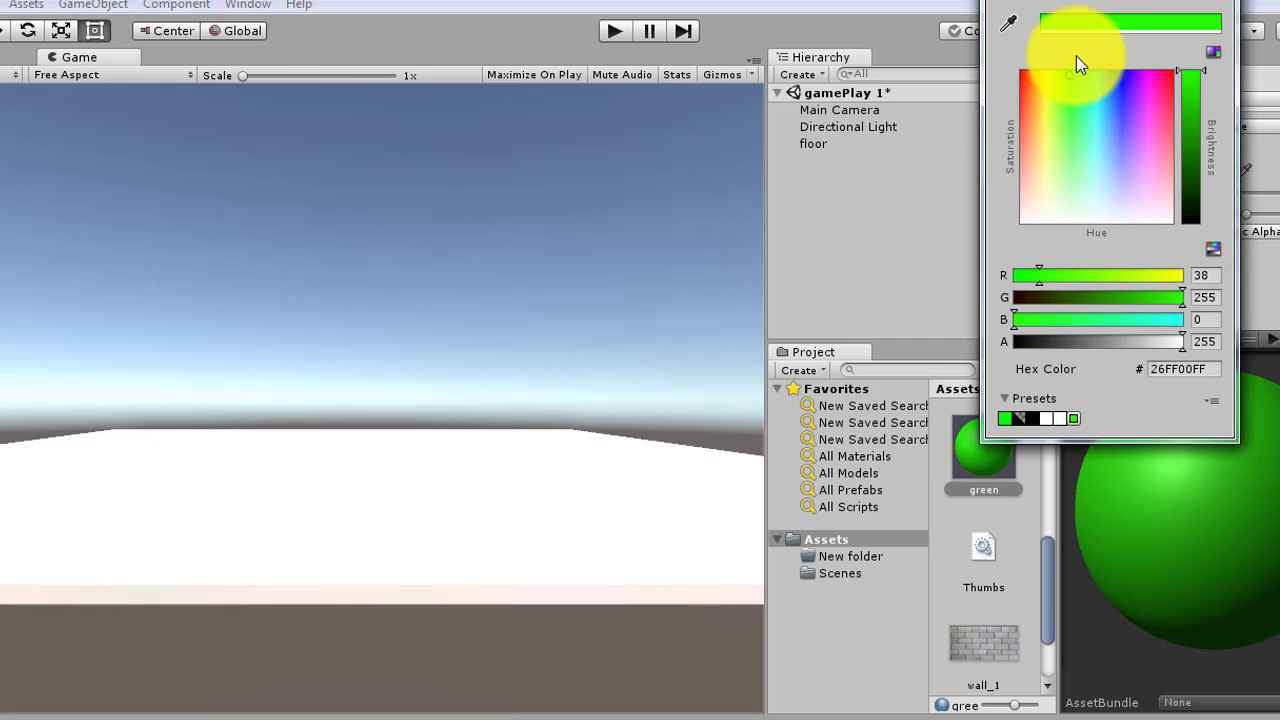
{"action": "left_click", "coordinate": [926, 256]}
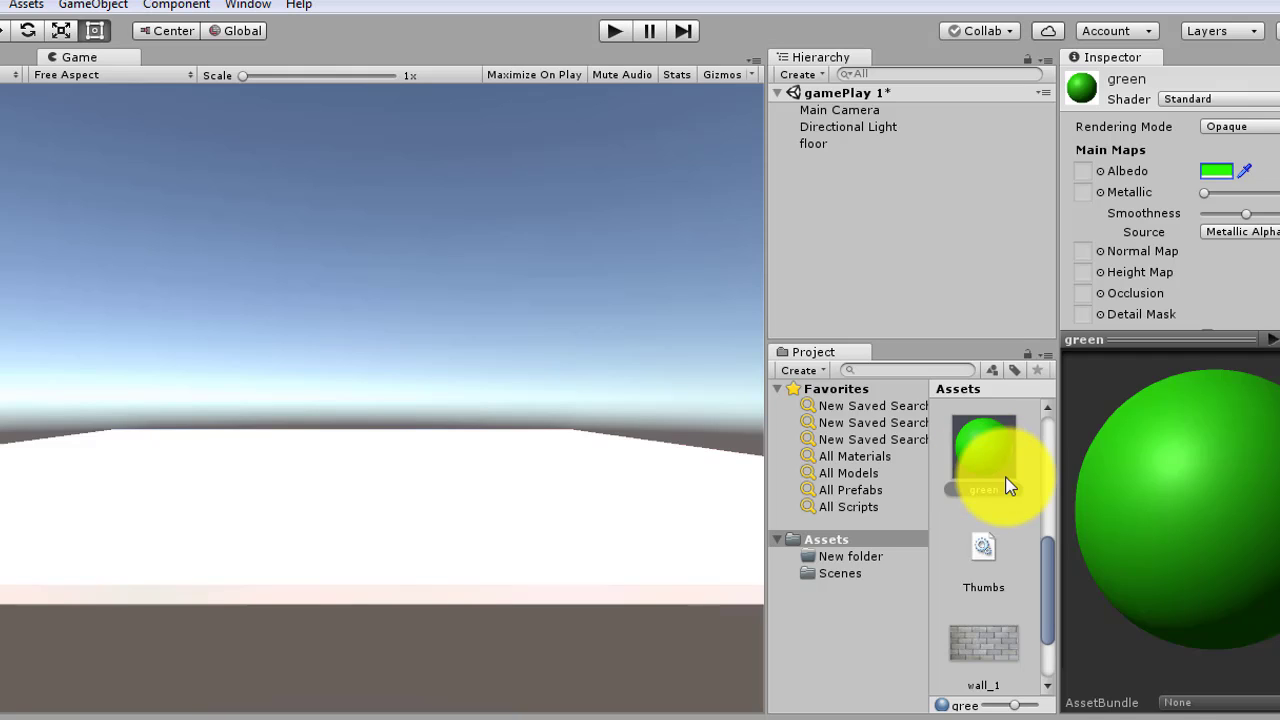
Try to apply the green material to the floor in the Game view.
{"action": "left_click_drag", "start_coordinate": [984, 457], "coordinate": [502, 495]}
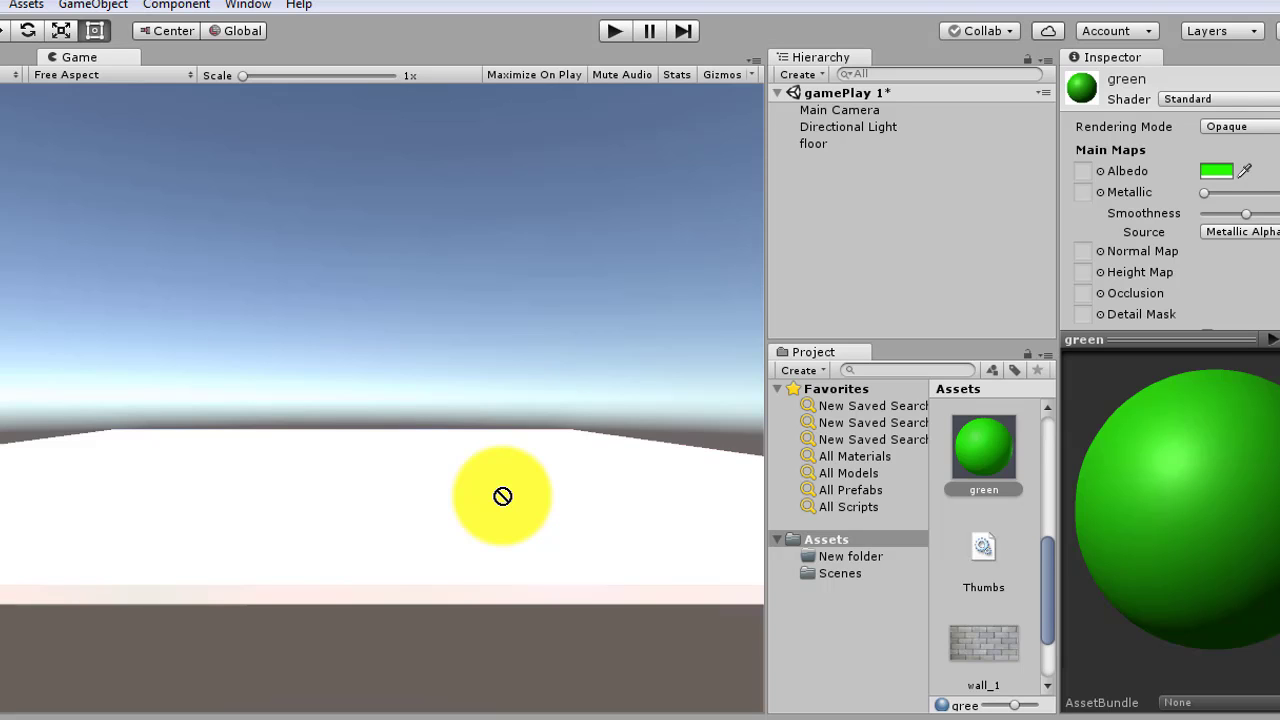
{"action": "left_click_drag", "start_coordinate": [502, 495], "coordinate": [66, 58]}
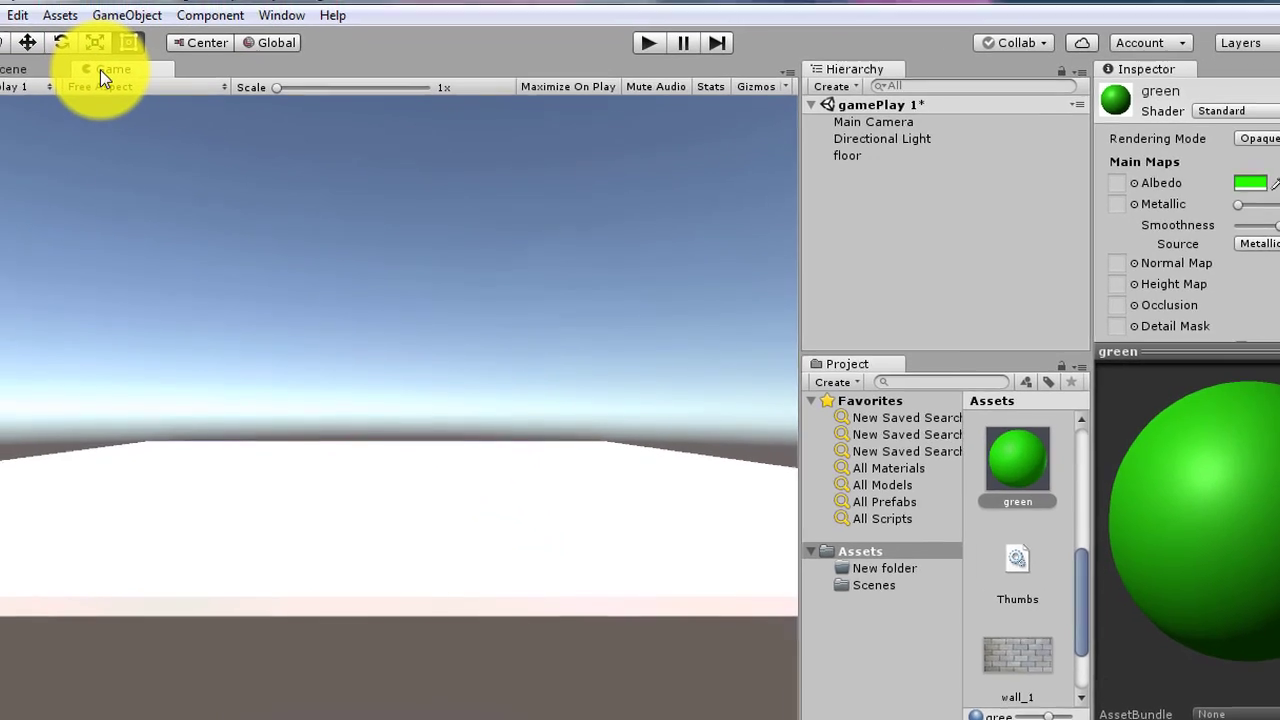
{"action": "left_click_drag", "start_coordinate": [134, 82], "coordinate": [88, 95]}
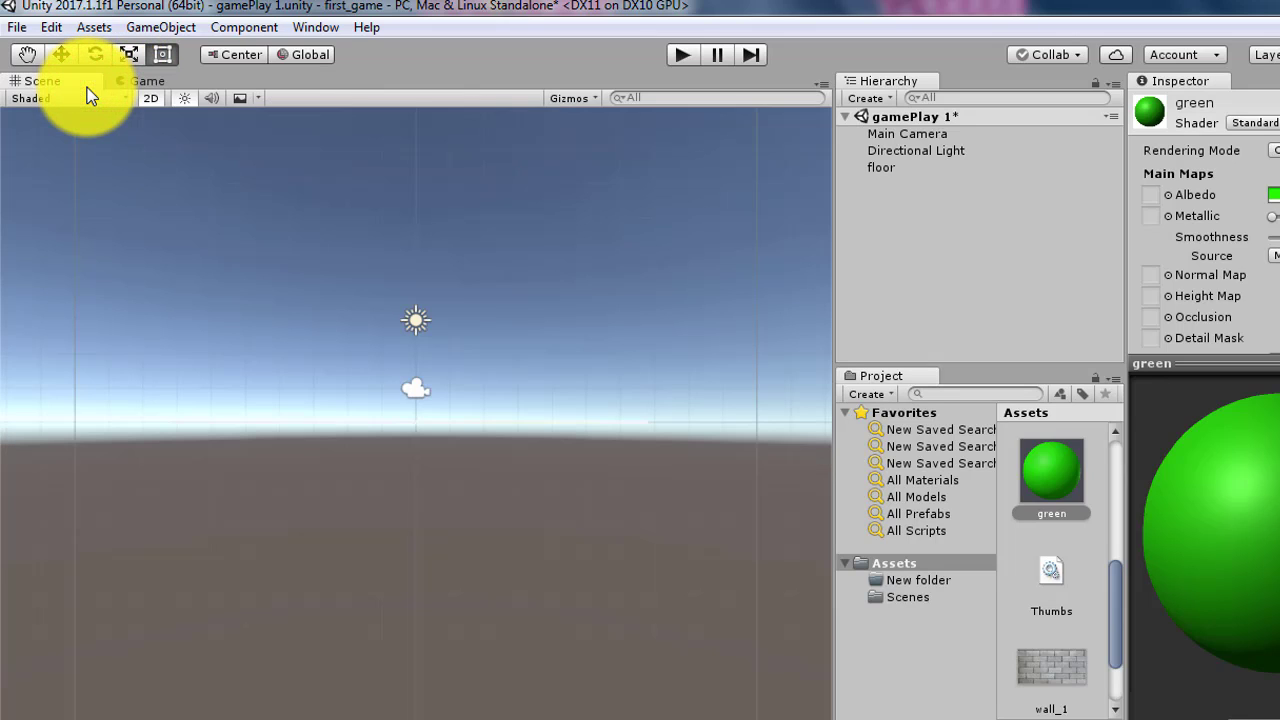
{"action": "left_click", "coordinate": [129, 76]}
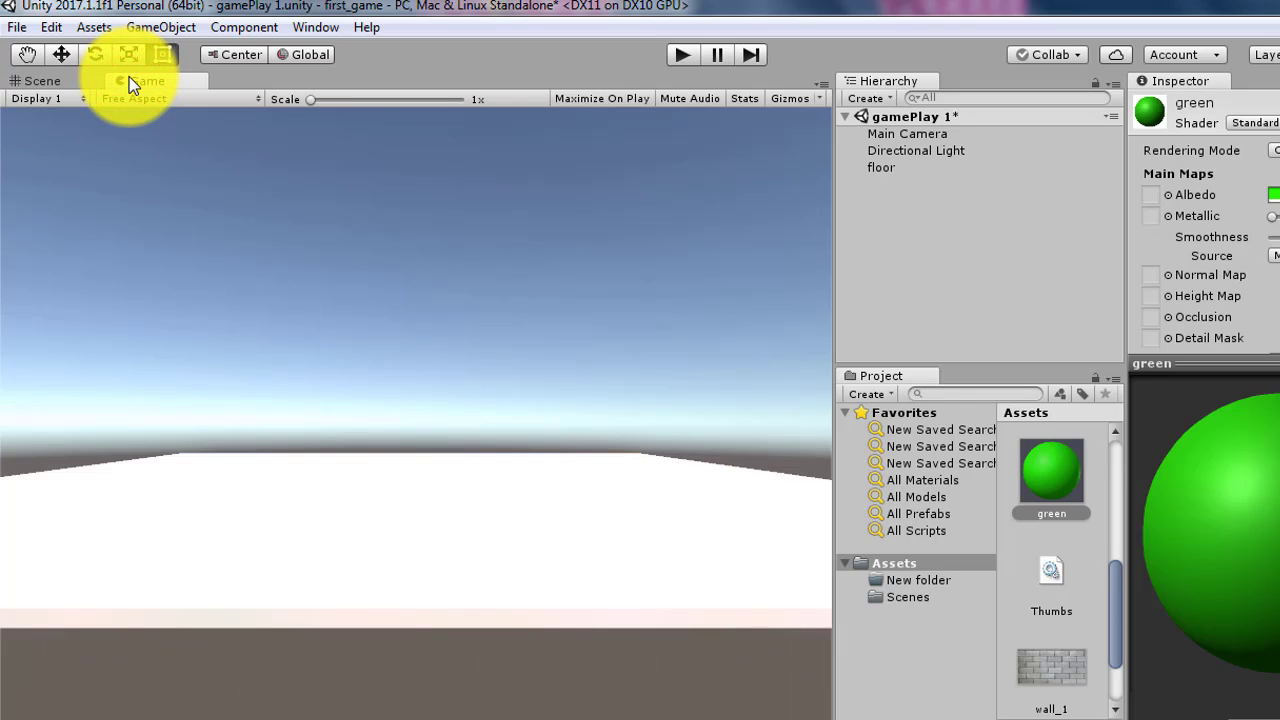
Apply the green material to the floor in the Scene's top view, and keep the current Windows color scheme without showing the message again.
{"action": "left_click", "coordinate": [90, 80]}
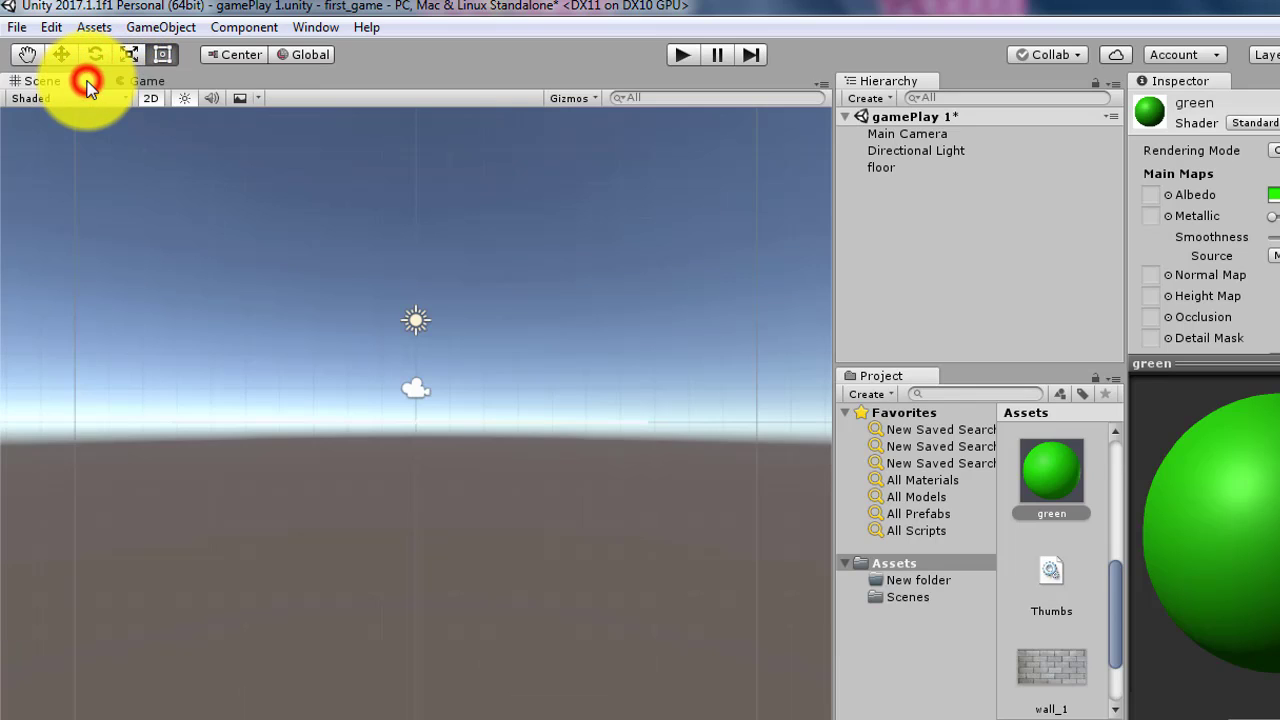
{"action": "left_click", "coordinate": [893, 168]}
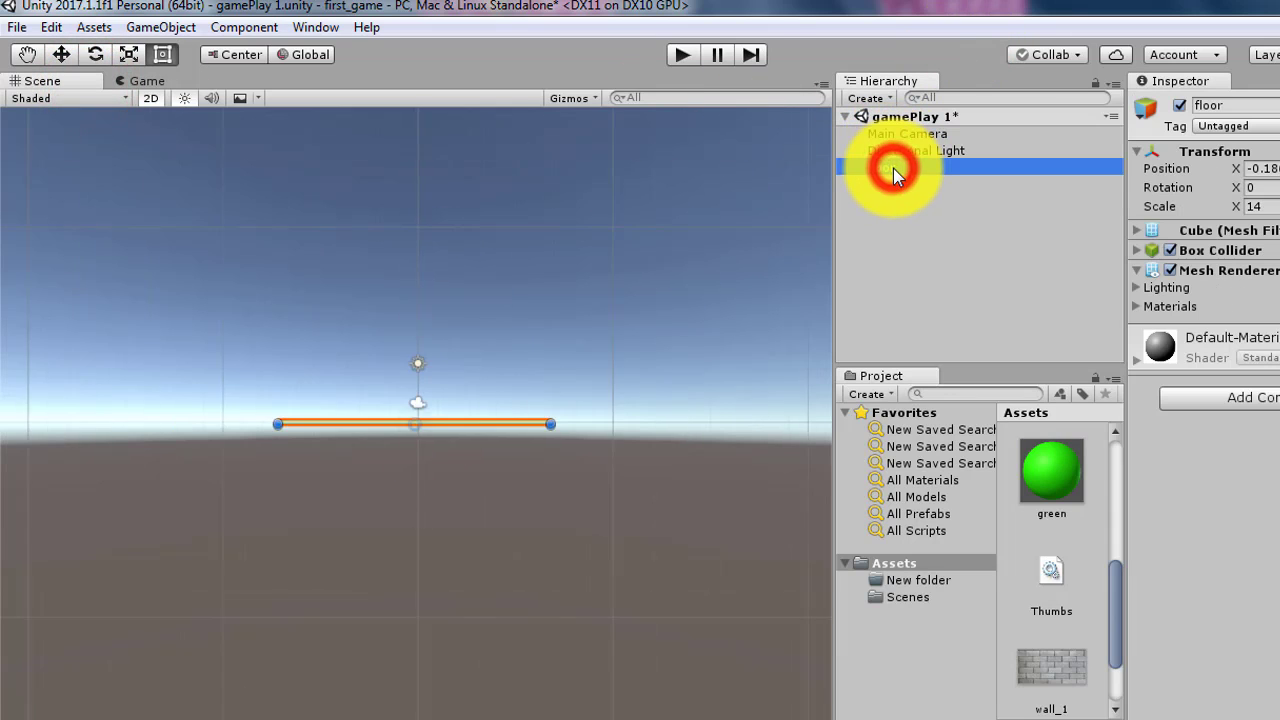
{"action": "left_click", "coordinate": [157, 103]}
{"action": "key", "text": "w"}
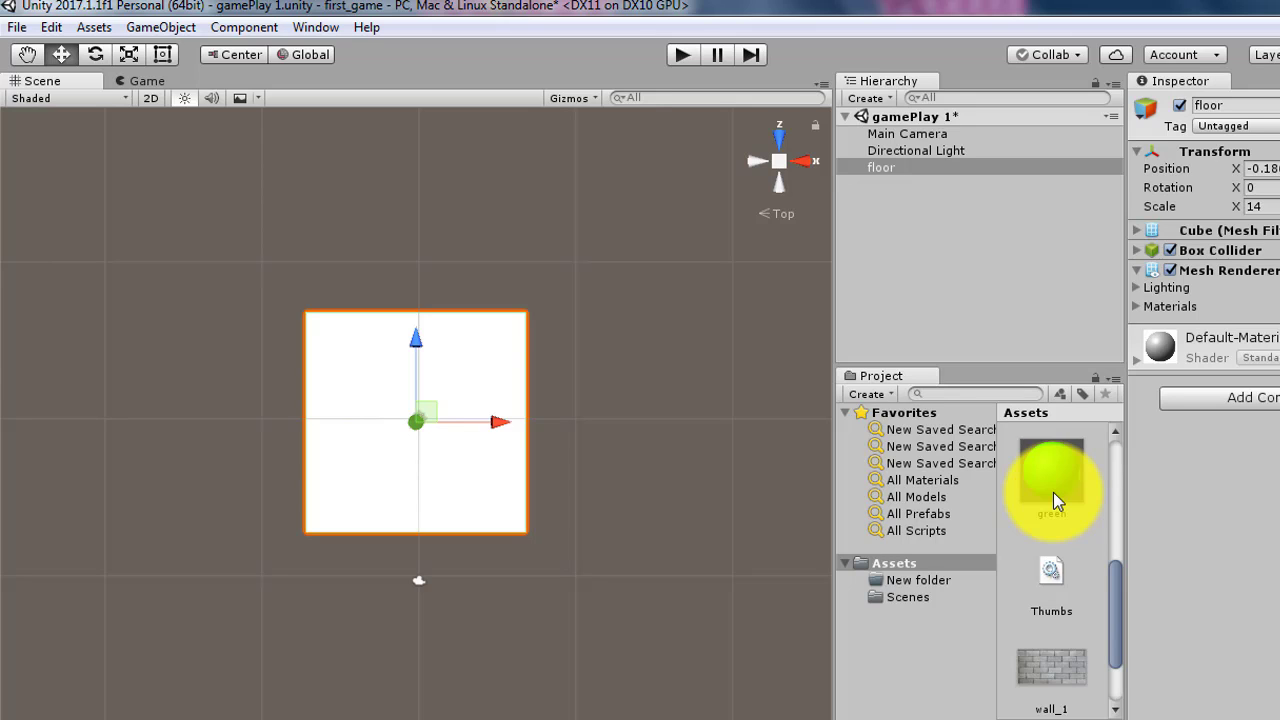
{"action": "left_click_drag", "start_coordinate": [1053, 492], "coordinate": [511, 496]}
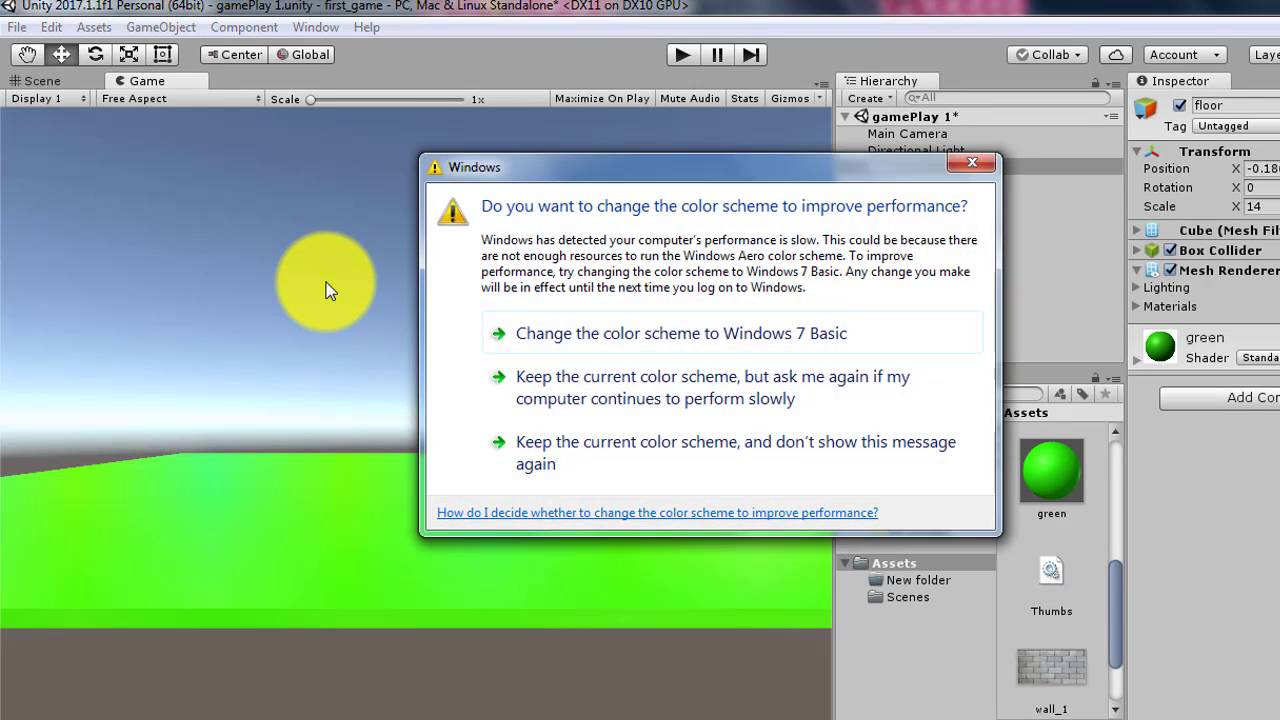
{"action": "left_click", "coordinate": [592, 455]}
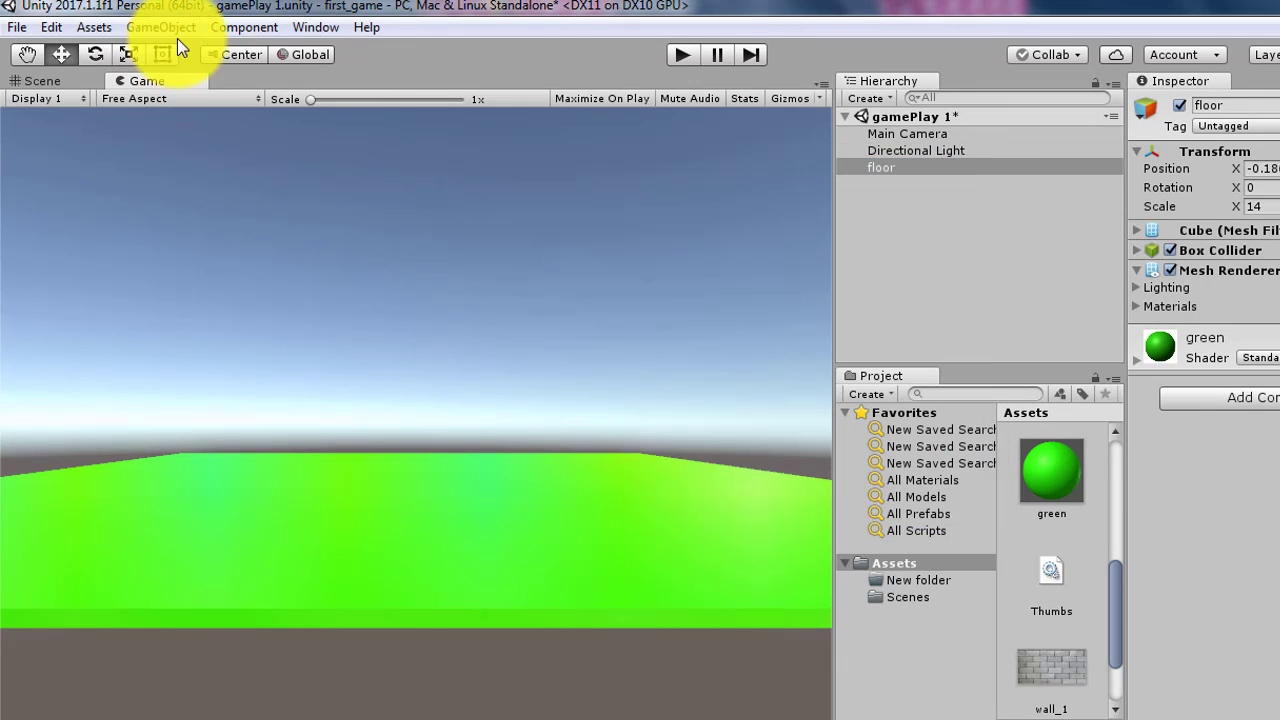
Add a 3D cube to the scene and reset its position to the origin.
{"action": "left_click", "coordinate": [236, 29]}
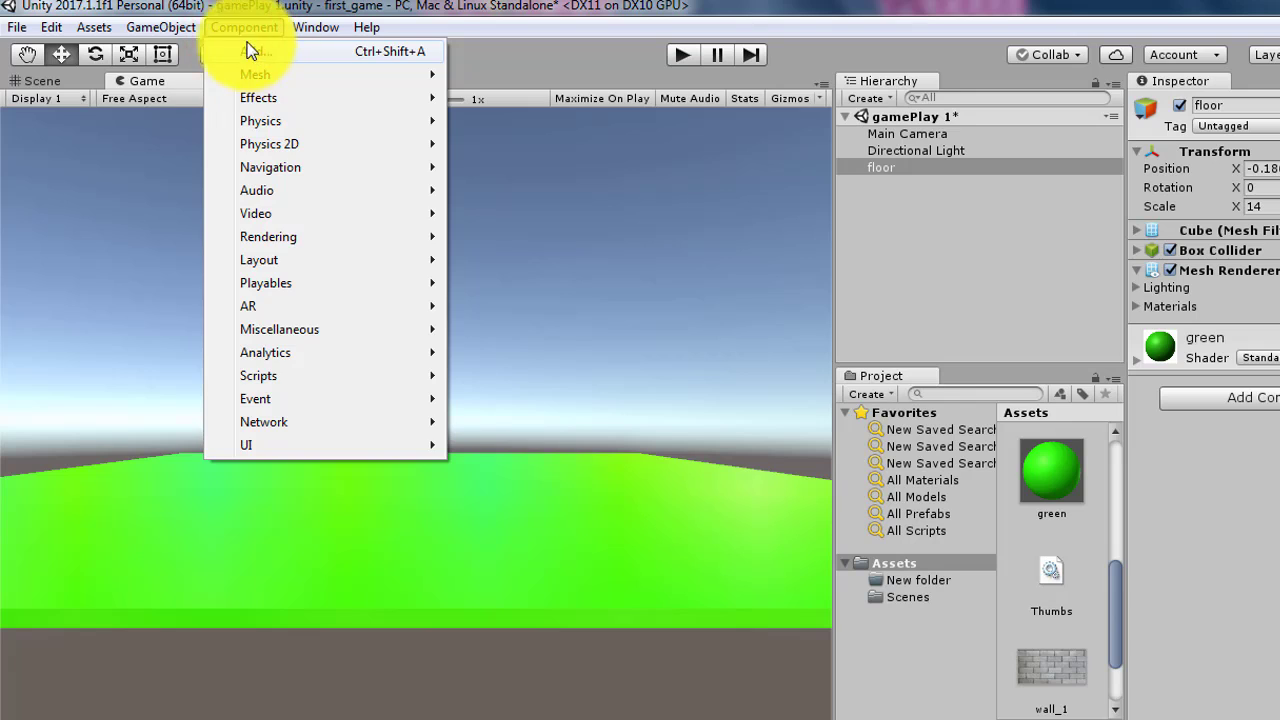
{"action": "mouse_move", "coordinate": [178, 33]}
{"action": "mouse_move", "coordinate": [210, 100]}
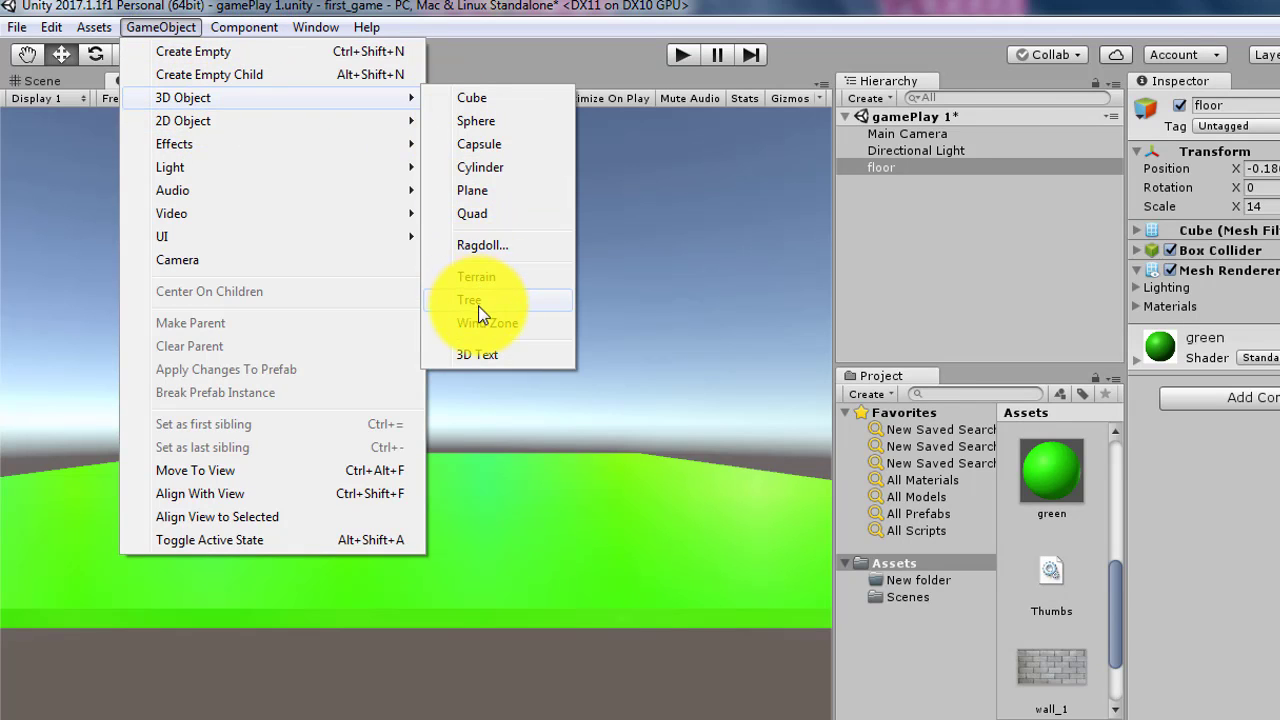
{"action": "left_click", "coordinate": [514, 100]}
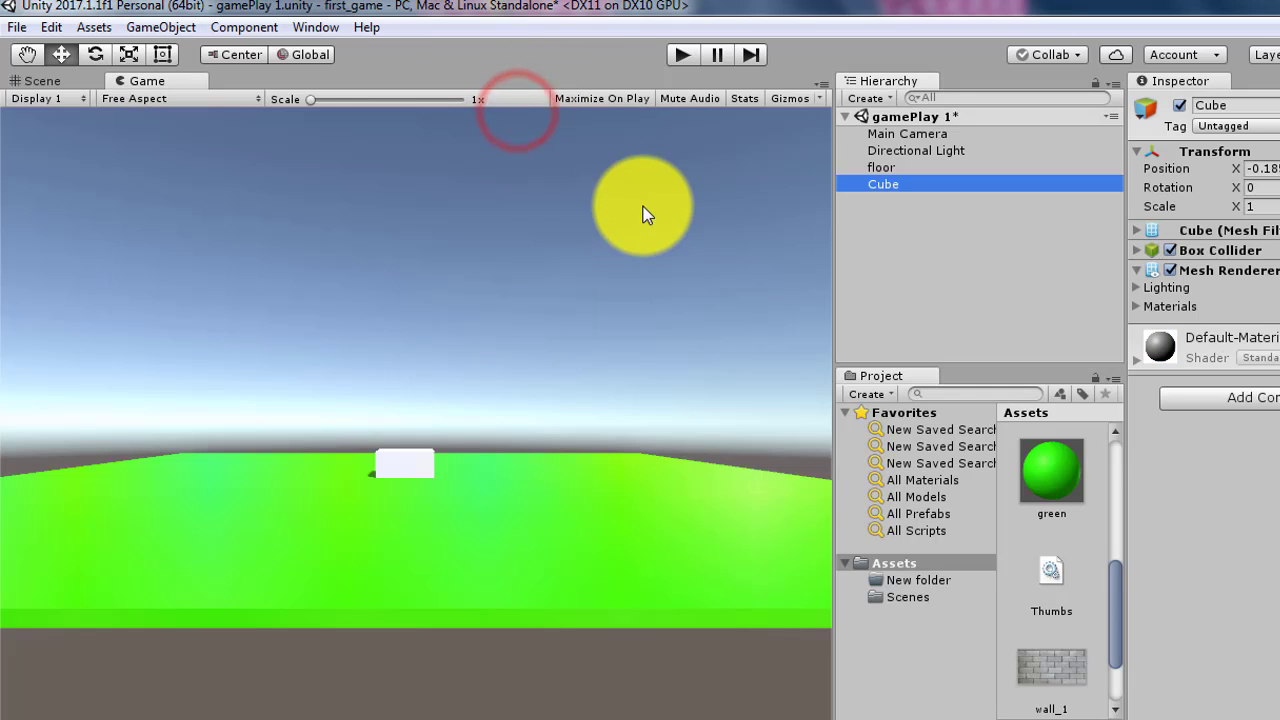
{"action": "right_click", "coordinate": [1152, 153]}
{"action": "left_click", "coordinate": [1172, 168]}
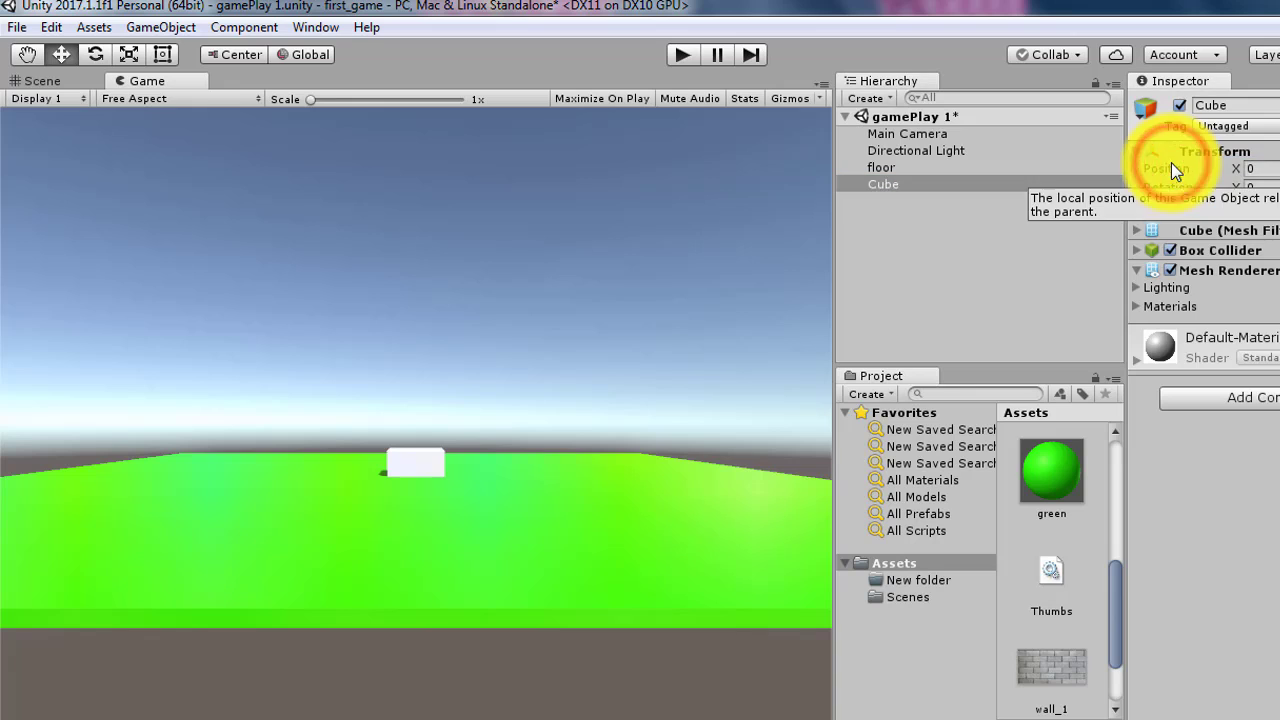
{"action": "left_click", "coordinate": [40, 82]}
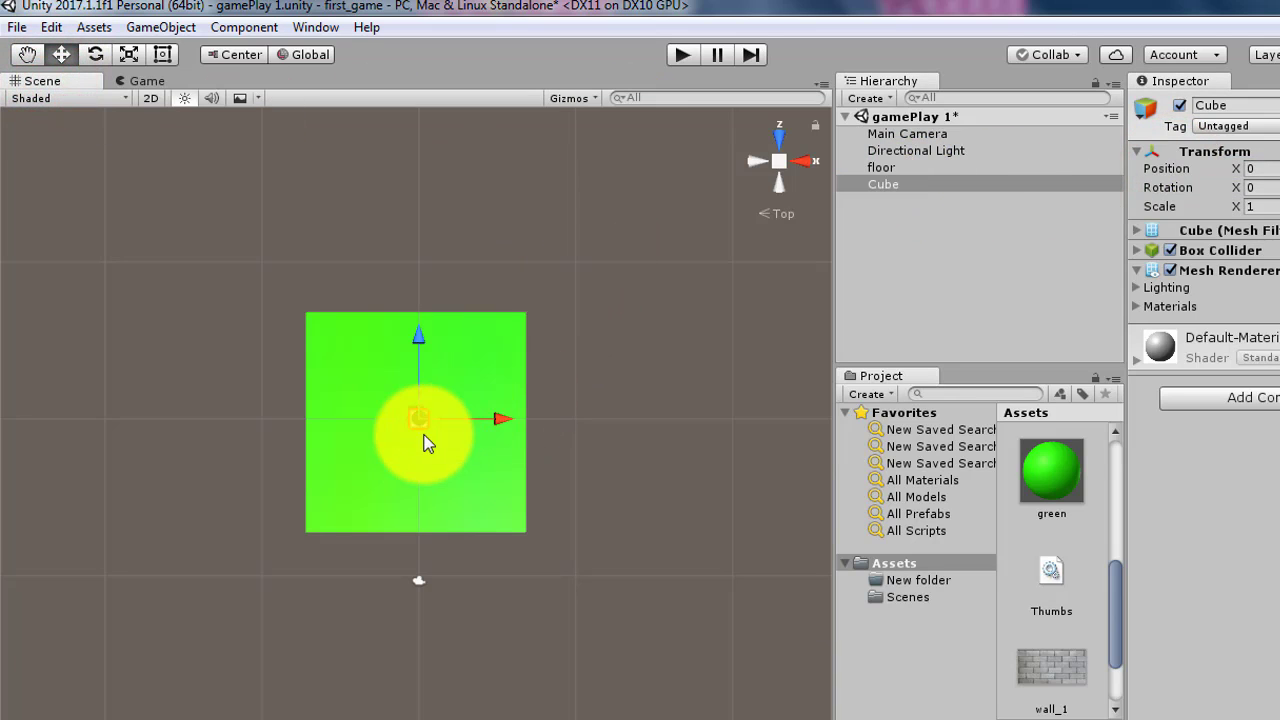
{"action": "left_click", "coordinate": [502, 416]}
{"action": "left_click_drag", "start_coordinate": [519, 416], "coordinate": [596, 413]}
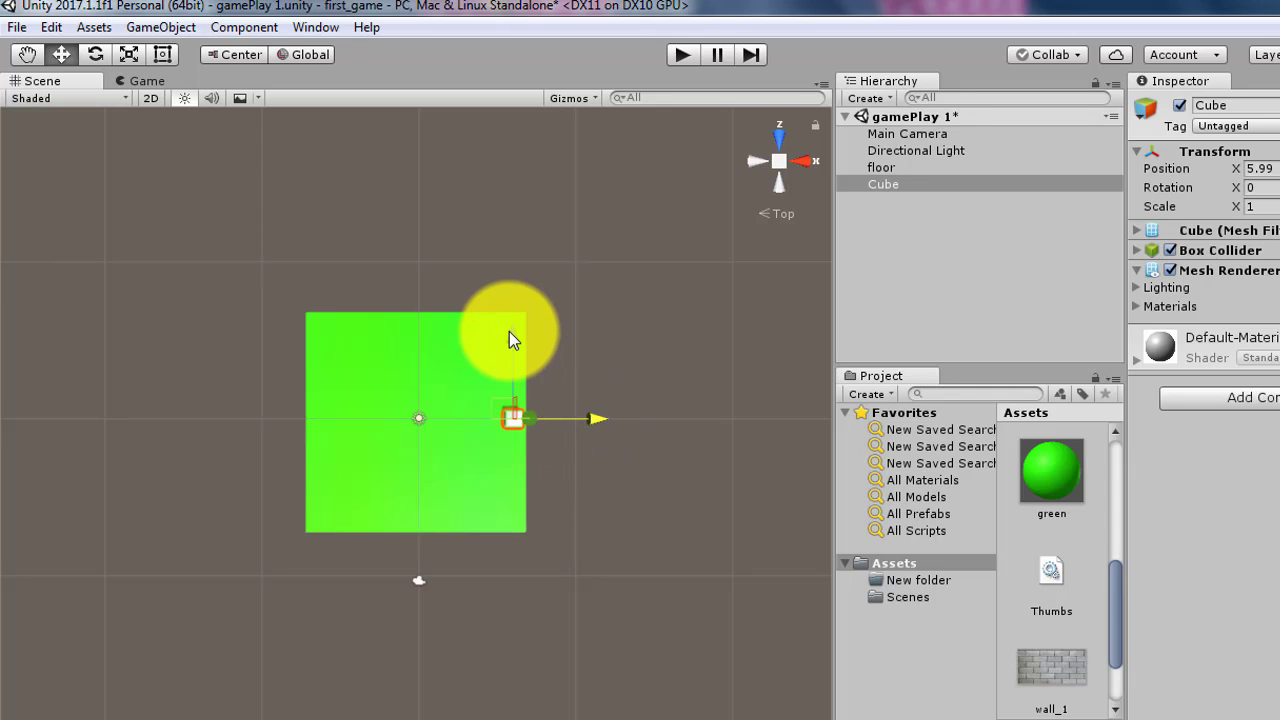
{"action": "key", "text": "ctrl+z"}
Move the cube along Z to the floor's far edge and raise it to Y about 0.54 so it rests on the floor.
{"action": "left_click_drag", "start_coordinate": [418, 335], "coordinate": [408, 244]}
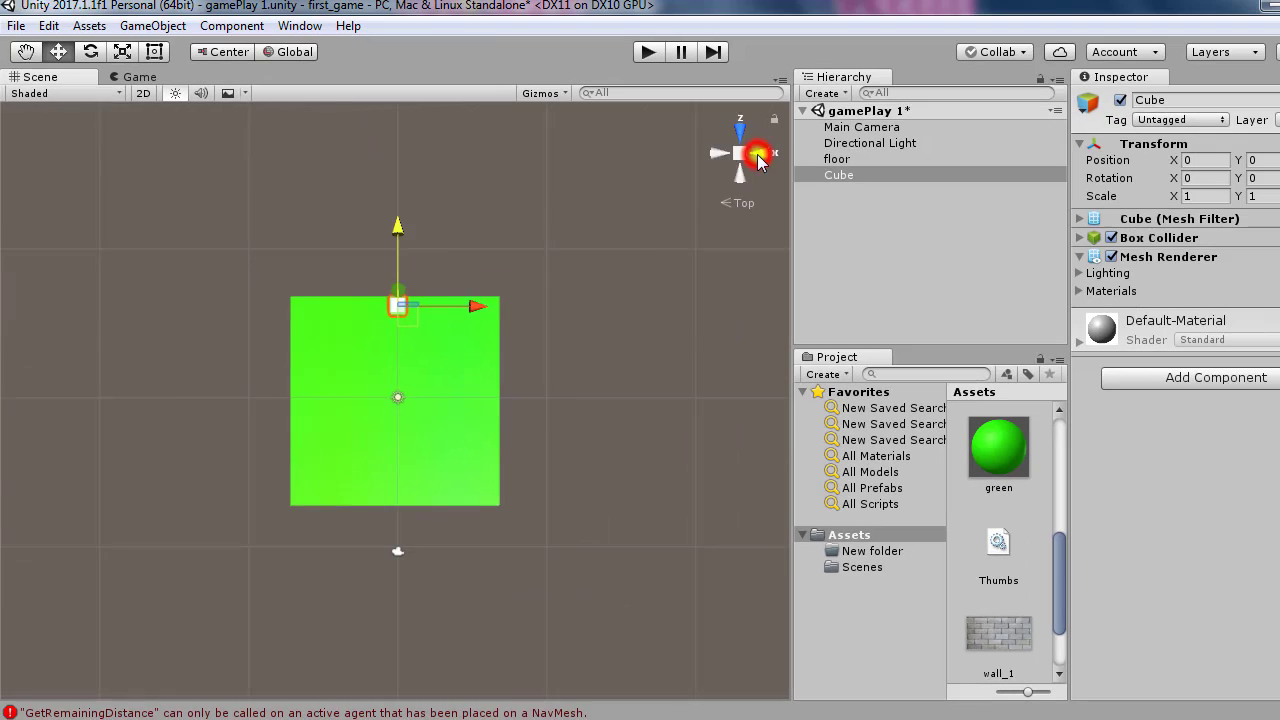
{"action": "left_click", "coordinate": [1151, 9]}
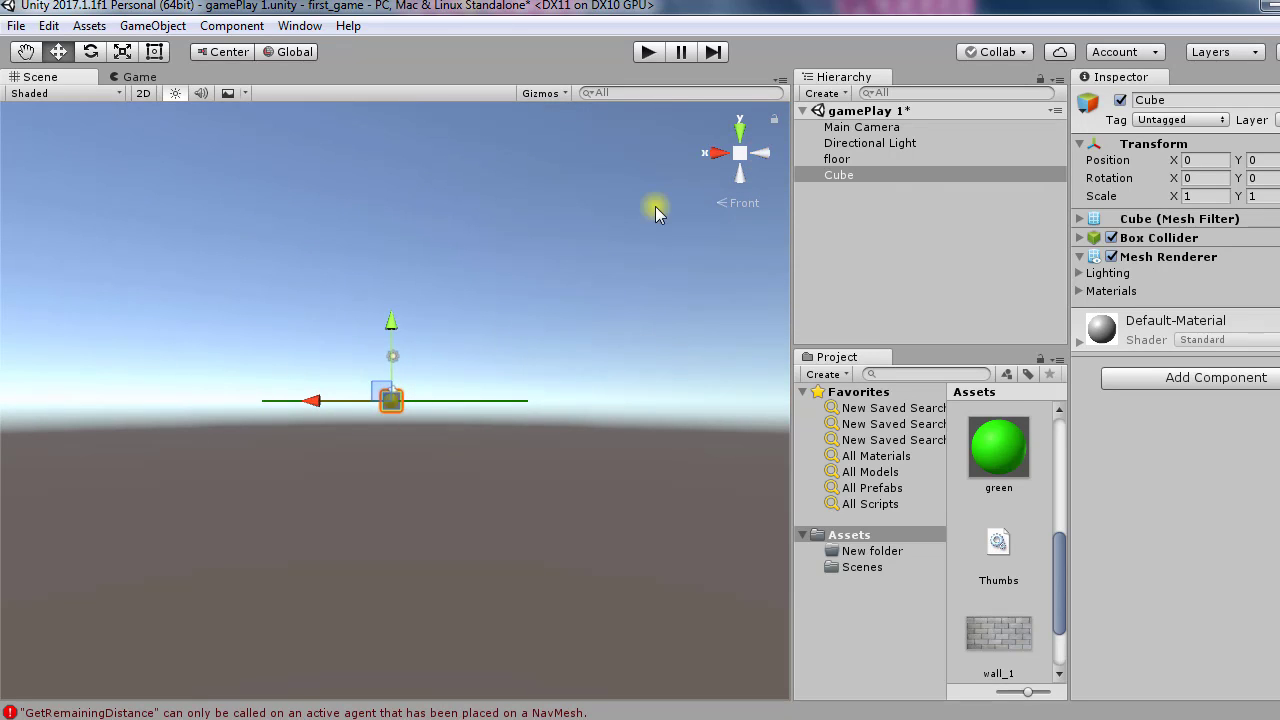
{"action": "left_click", "coordinate": [890, 180]}
{"action": "double_click", "coordinate": [891, 180]}
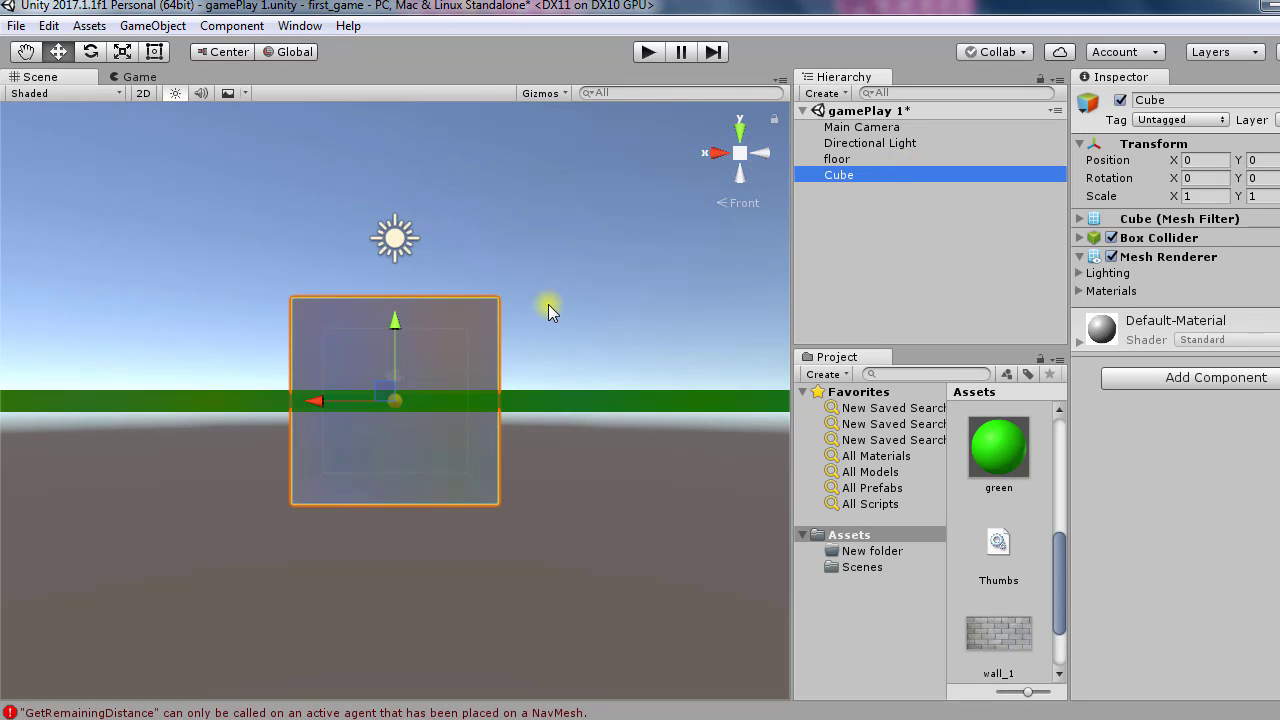
{"action": "left_click_drag", "start_coordinate": [392, 314], "coordinate": [497, 229]}
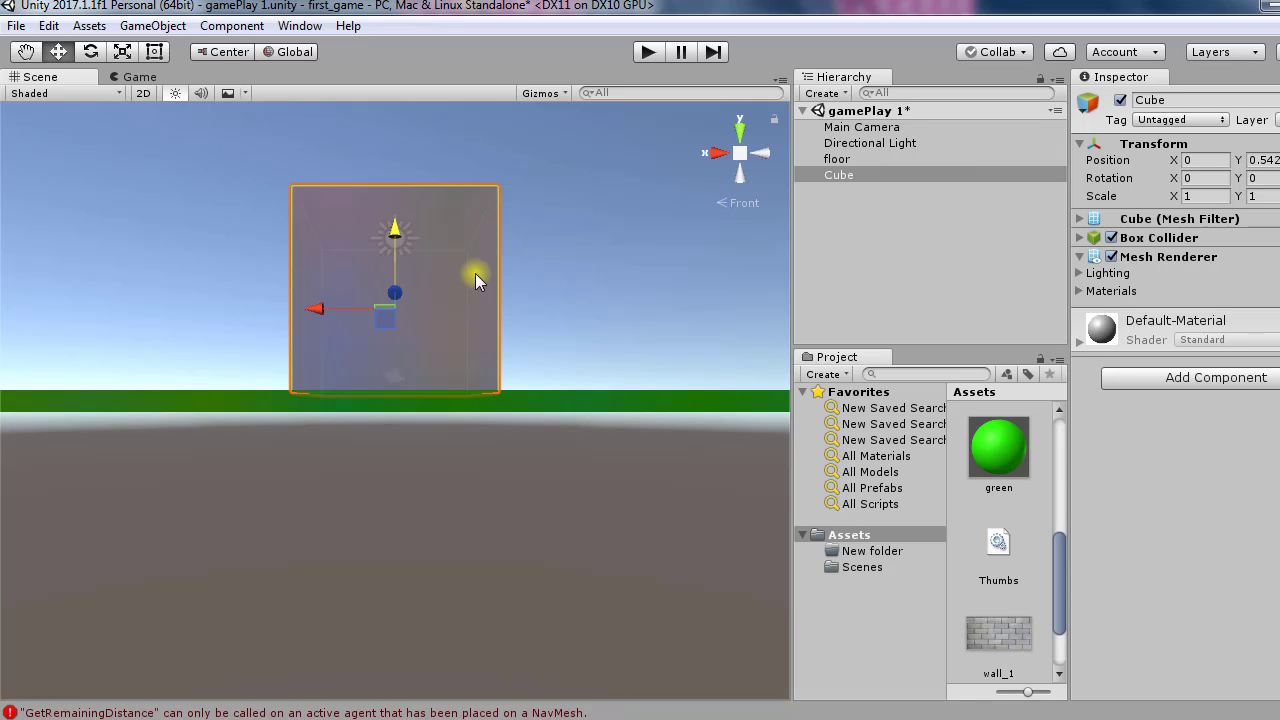
Examine how the cube sits on the floor from the back, in perspective and in the Game view.
{"action": "left_click", "coordinate": [760, 160]}
{"action": "left_click", "coordinate": [762, 160]}
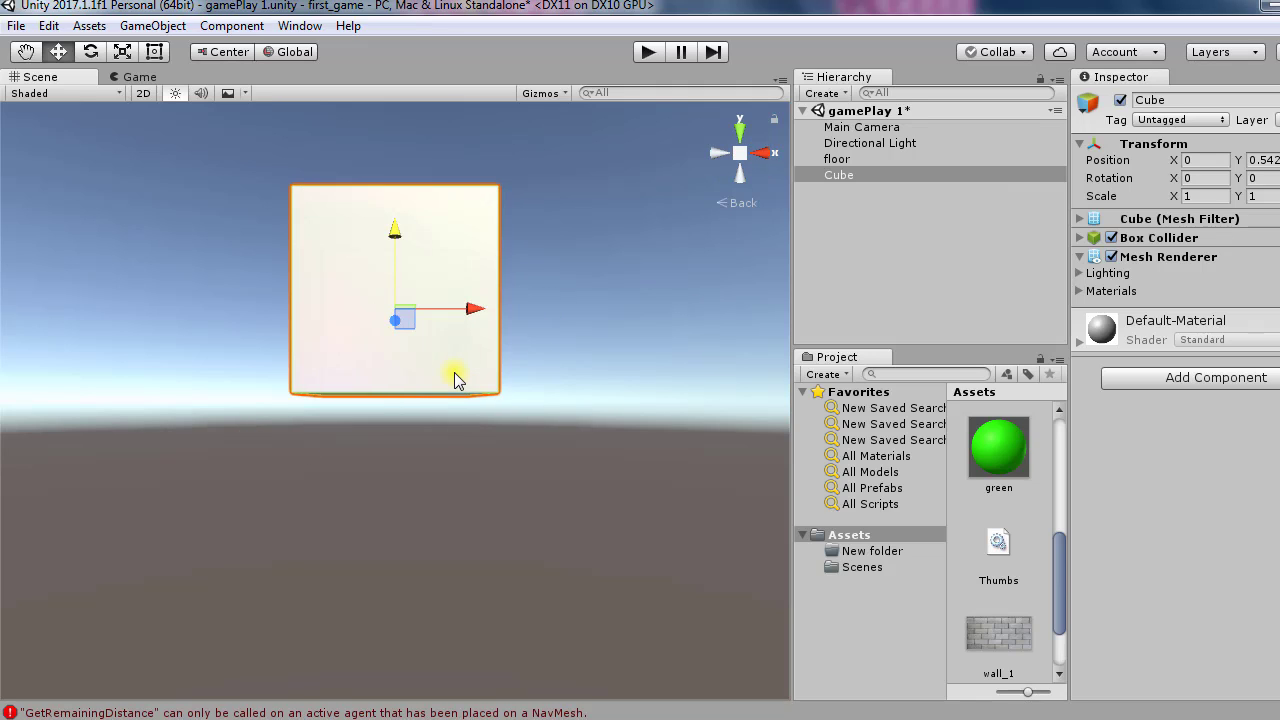
{"action": "key", "text": "alt"}
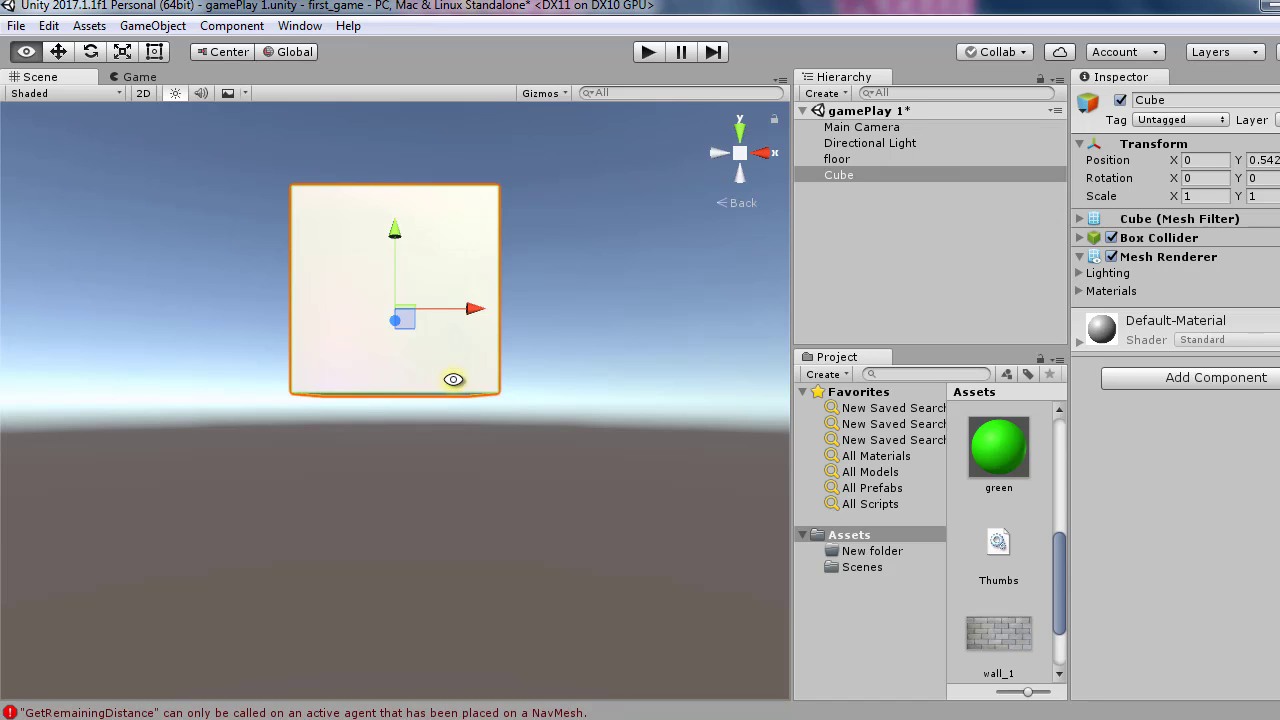
{"action": "mouse_move", "coordinate": [451, 377]}
{"action": "left_mouse_down", "text": "alt"}
{"action": "mouse_move", "coordinate": [449, 429]}
{"action": "mouse_move", "coordinate": [449, 371]}
{"action": "left_mouse_up", "text": "alt"}
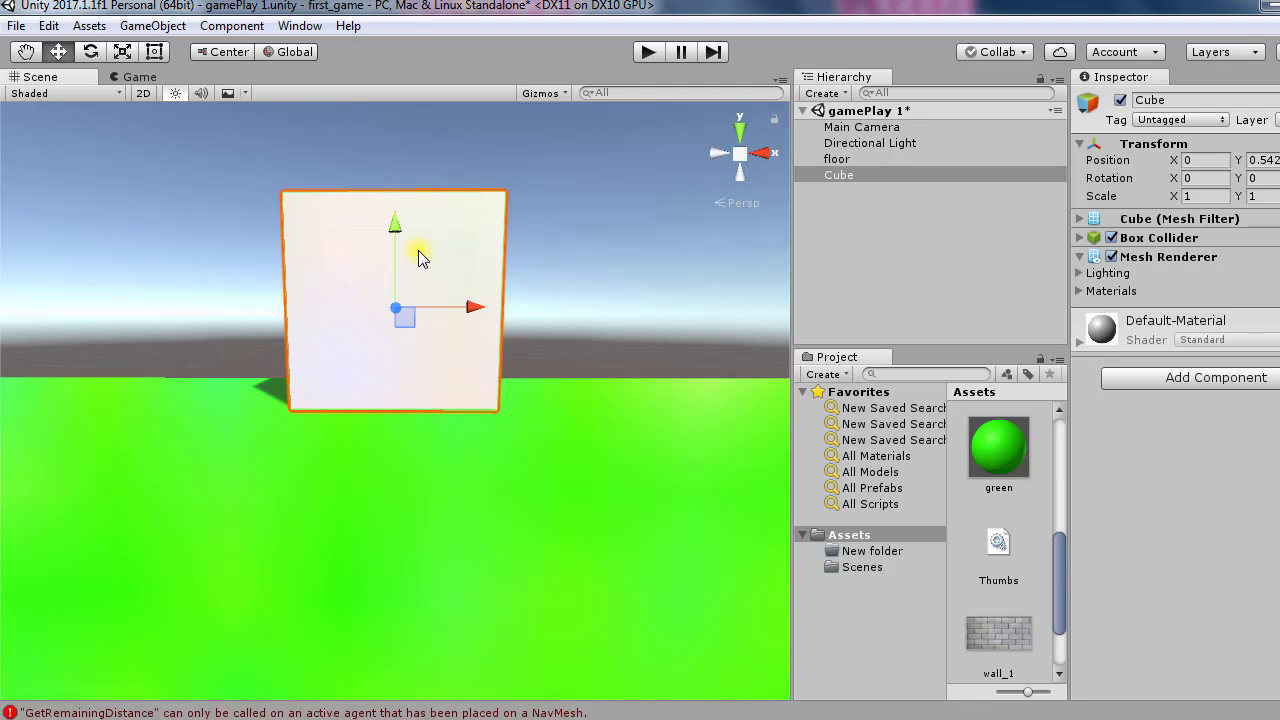
{"action": "key", "text": "alt"}
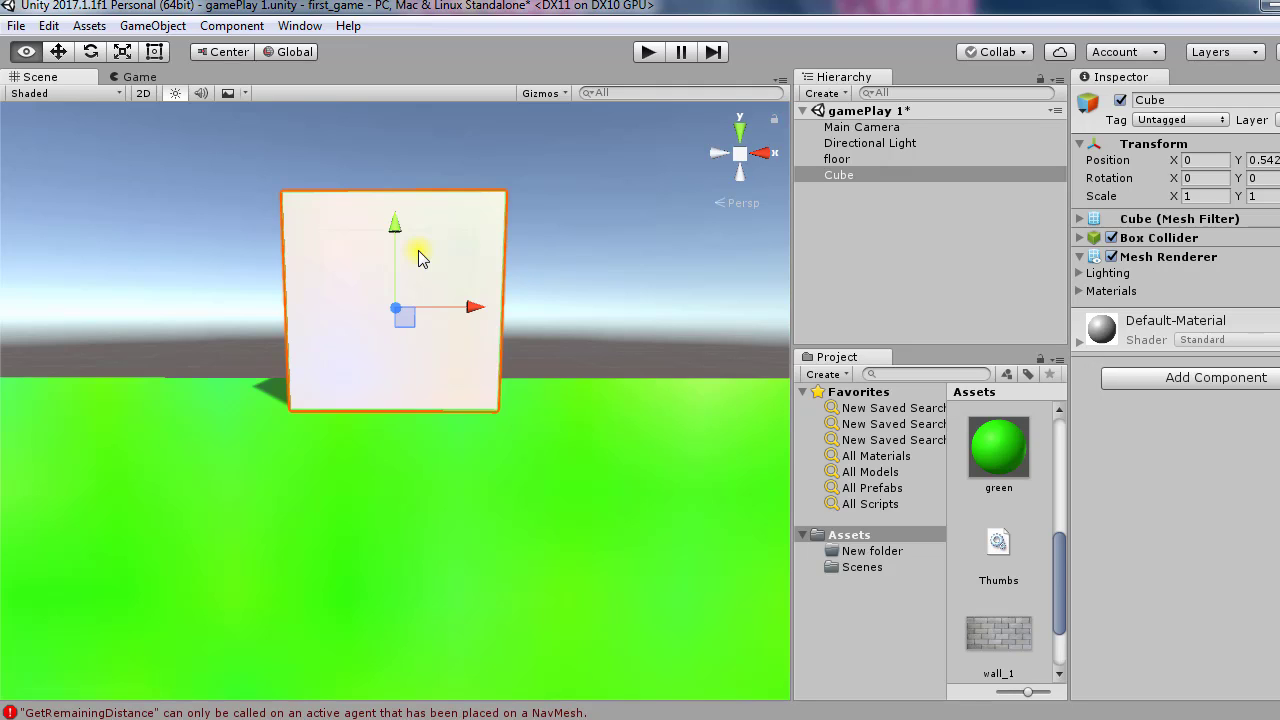
{"action": "left_click_drag", "start_coordinate": [250, 320], "coordinate": [397, 313], "text": "alt"}
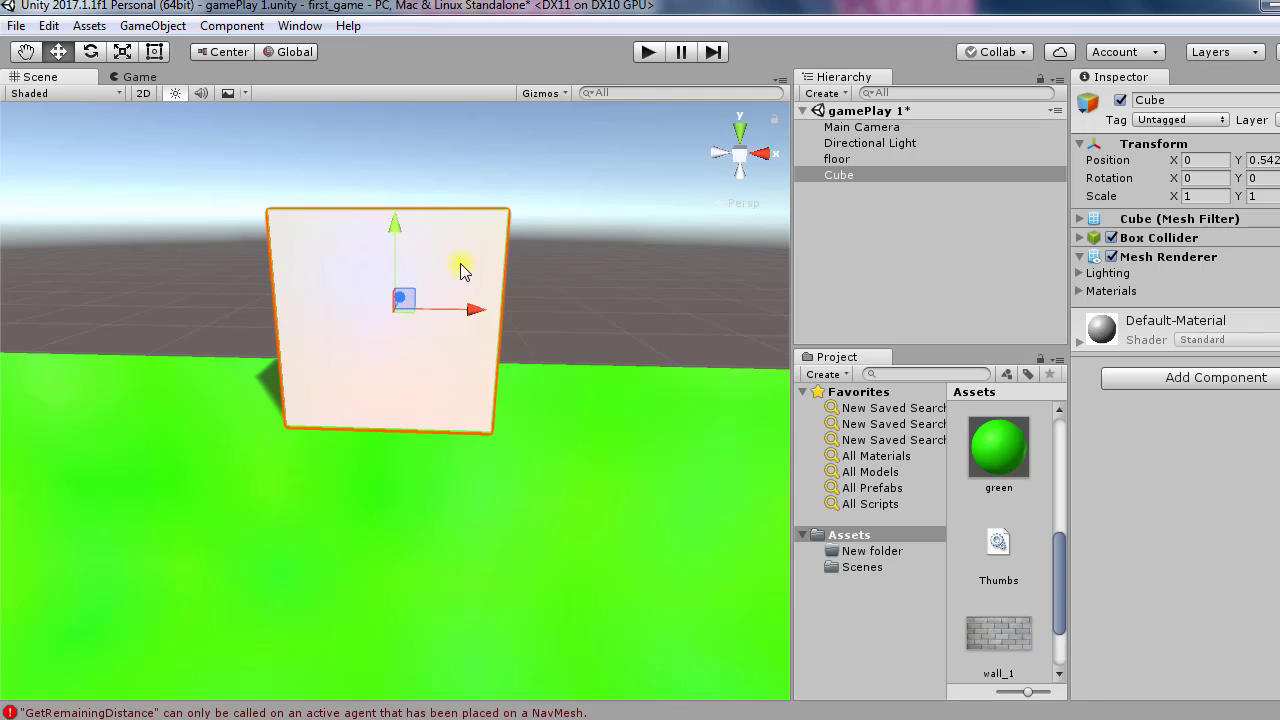
{"action": "left_click", "coordinate": [122, 77]}
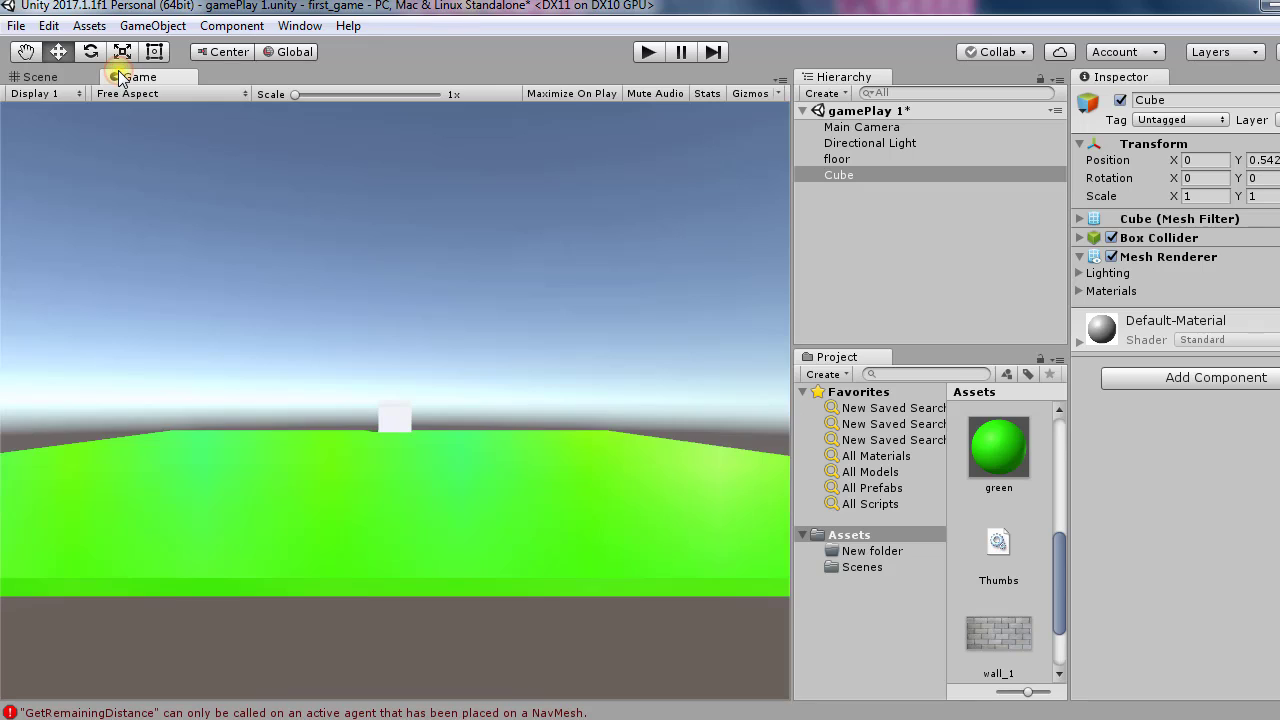
Set the cube's X scale to 13 so it spans the floor's width.
{"action": "left_click", "coordinate": [889, 176]}
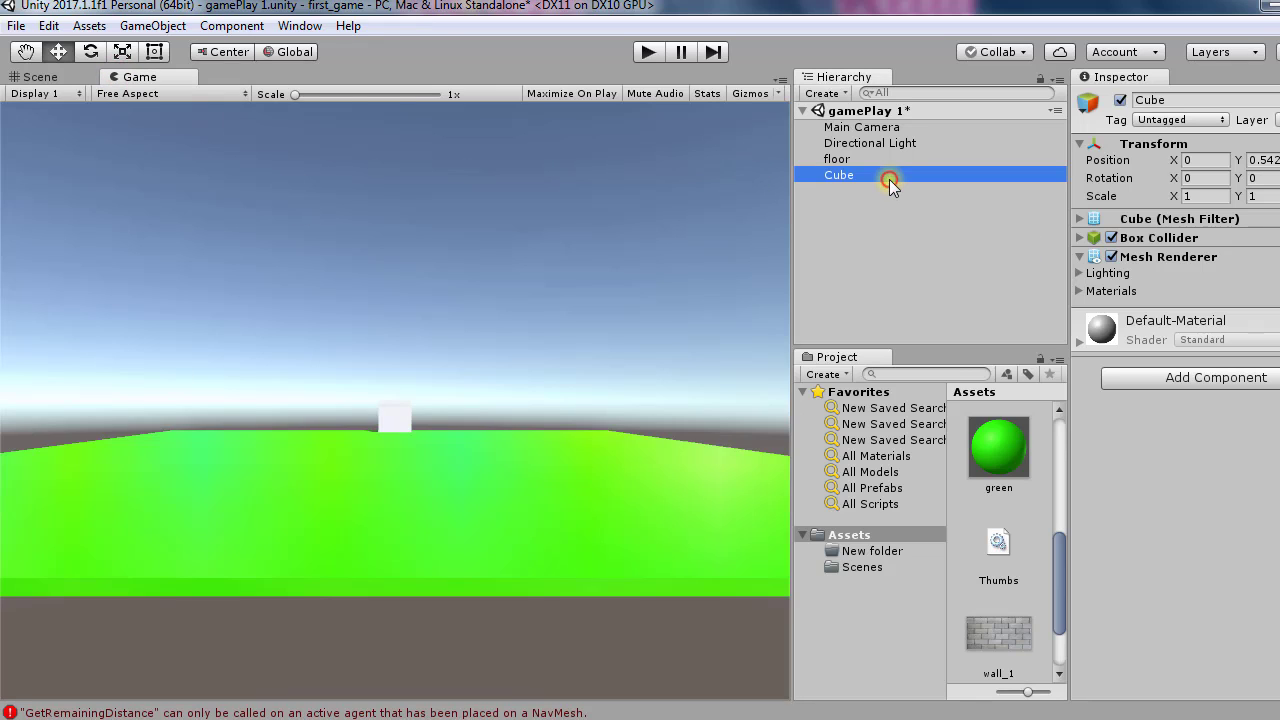
{"action": "left_click", "coordinate": [30, 77]}
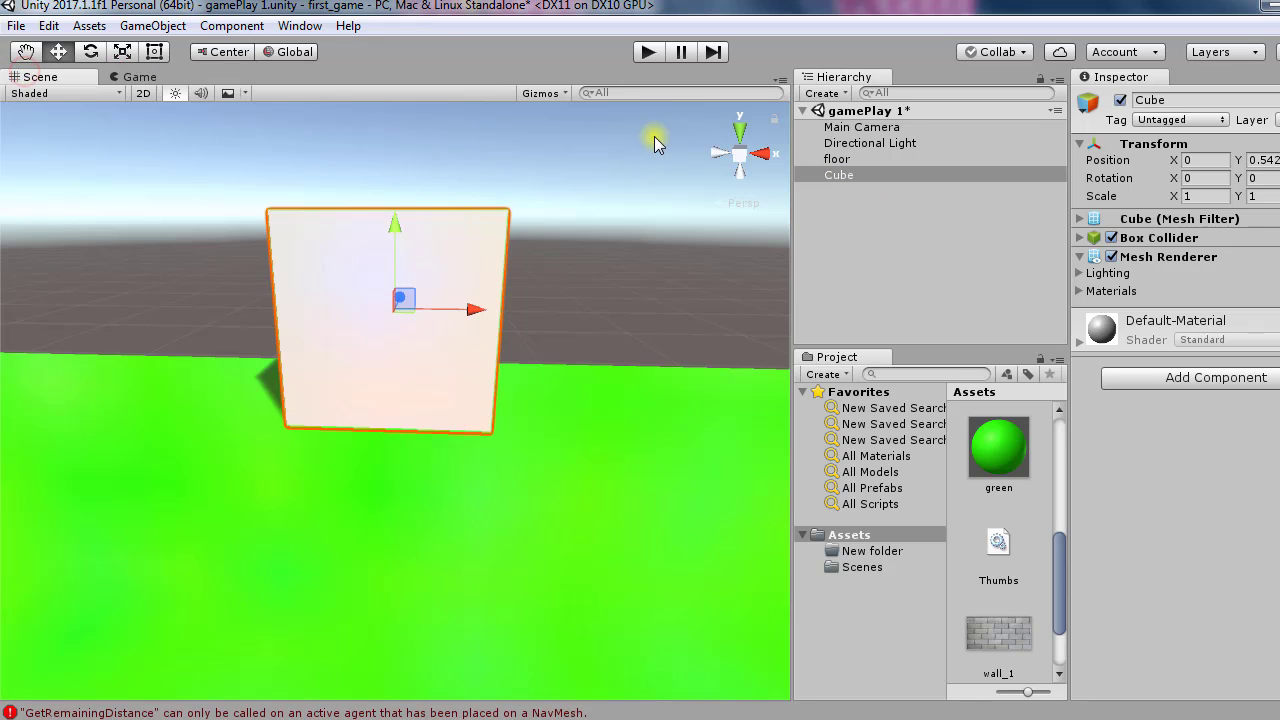
{"action": "left_click", "coordinate": [739, 131]}
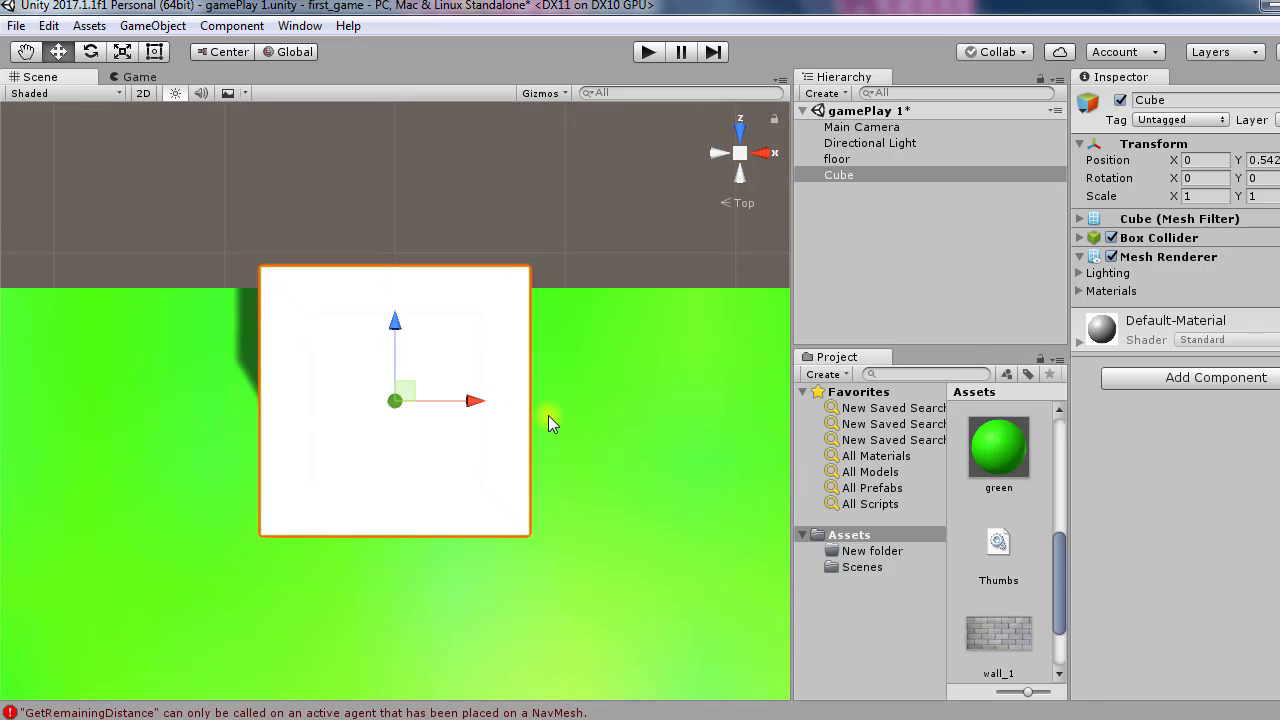
{"action": "key", "text": "alt"}
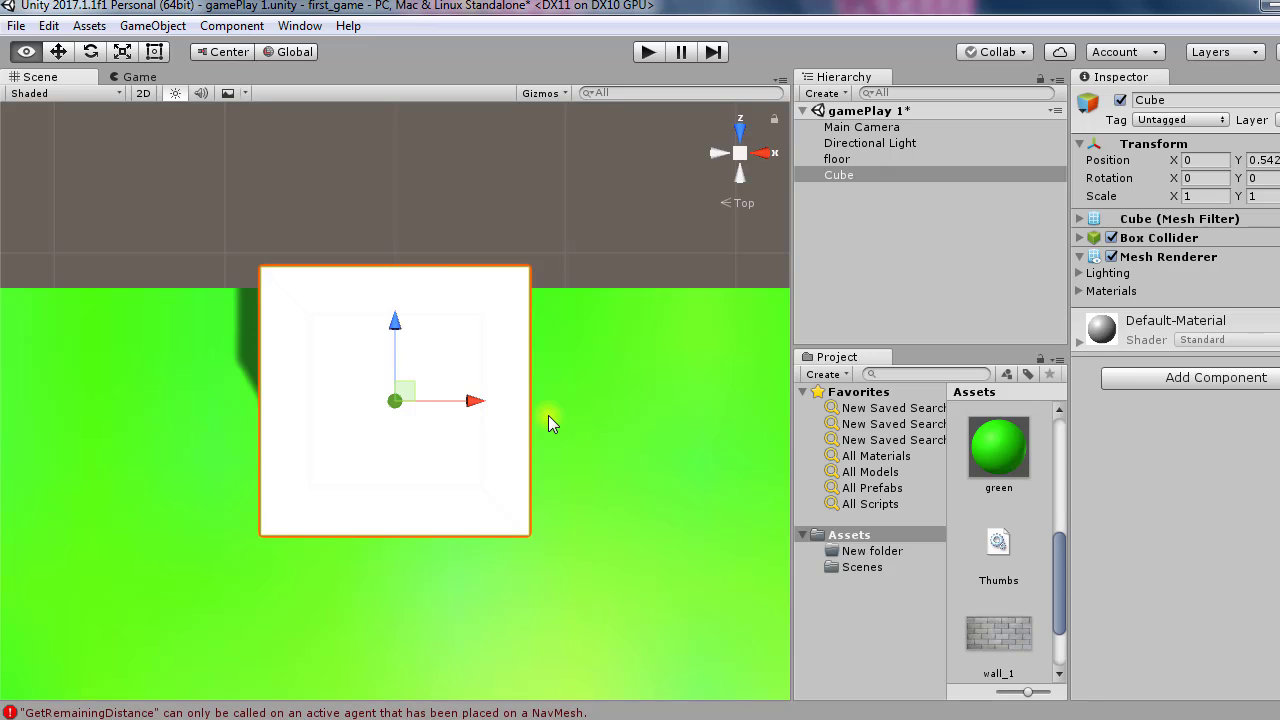
{"action": "right_click_drag", "start_coordinate": [548, 414], "coordinate": [276, 246], "text": "alt"}
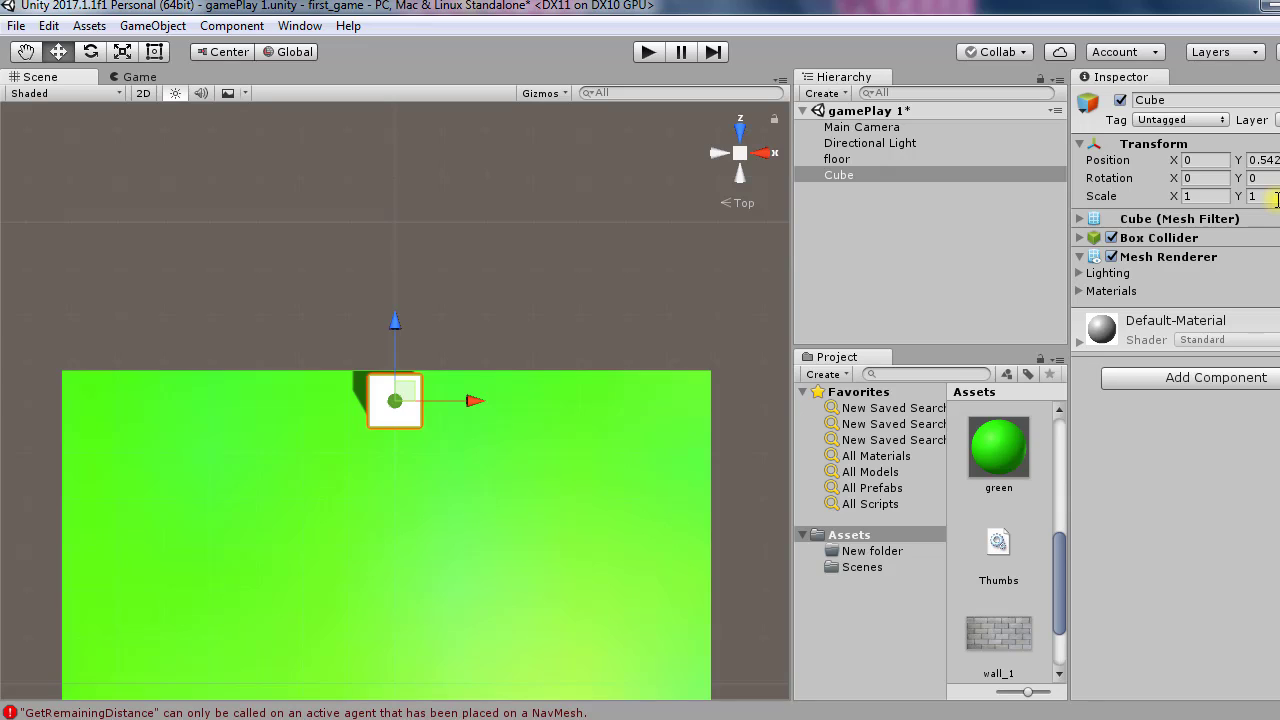
{"action": "left_click", "coordinate": [1192, 196]}
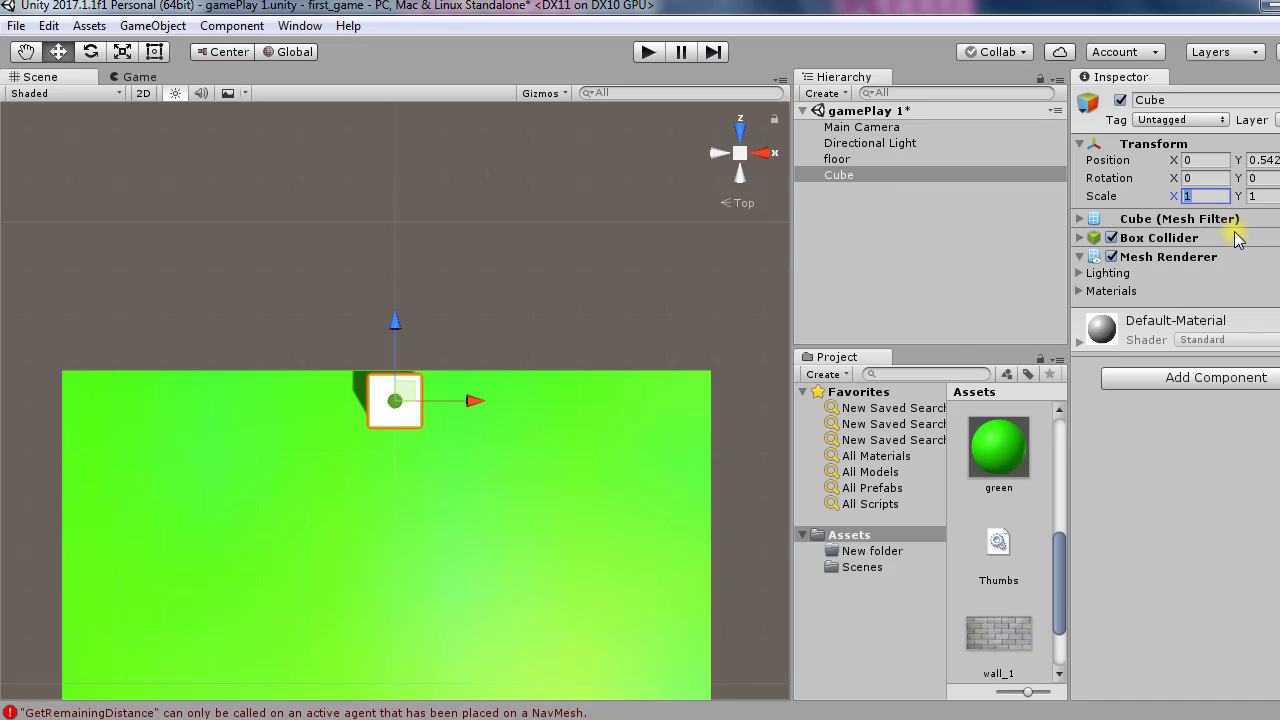
{"action": "type", "text": "5"}
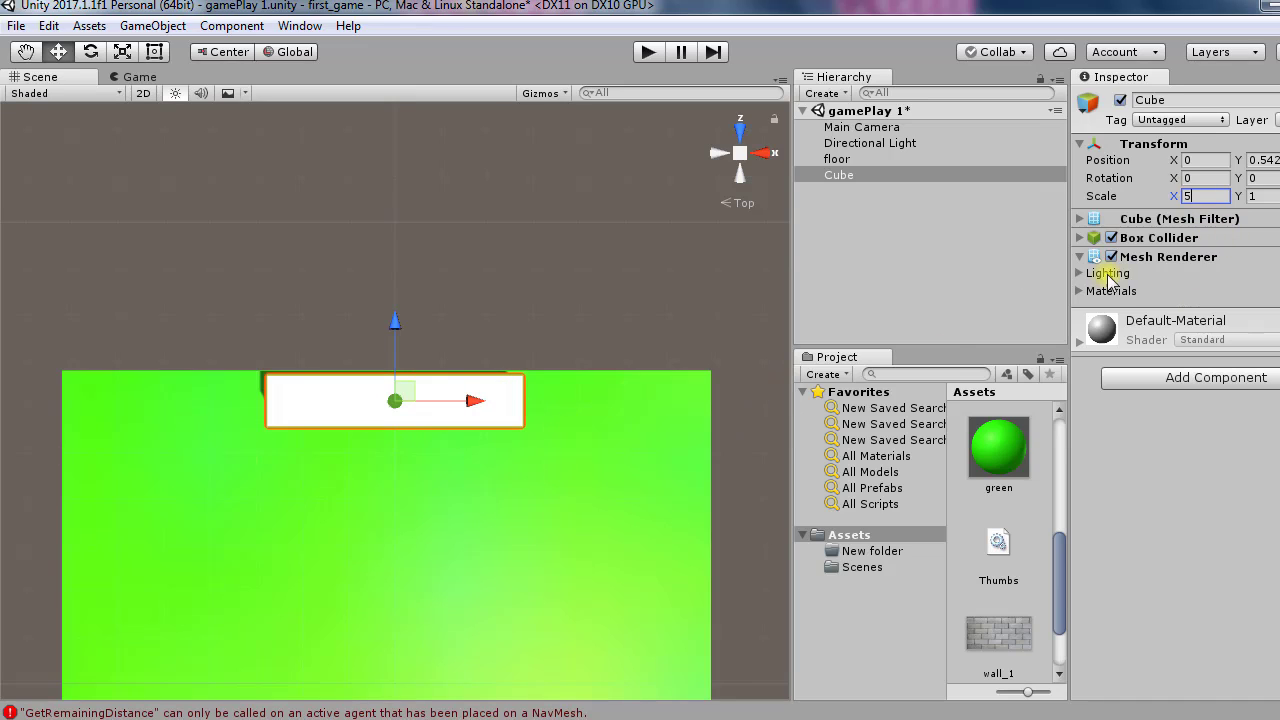
{"action": "key", "text": "BackSpace"}
{"action": "type", "text": "10"}
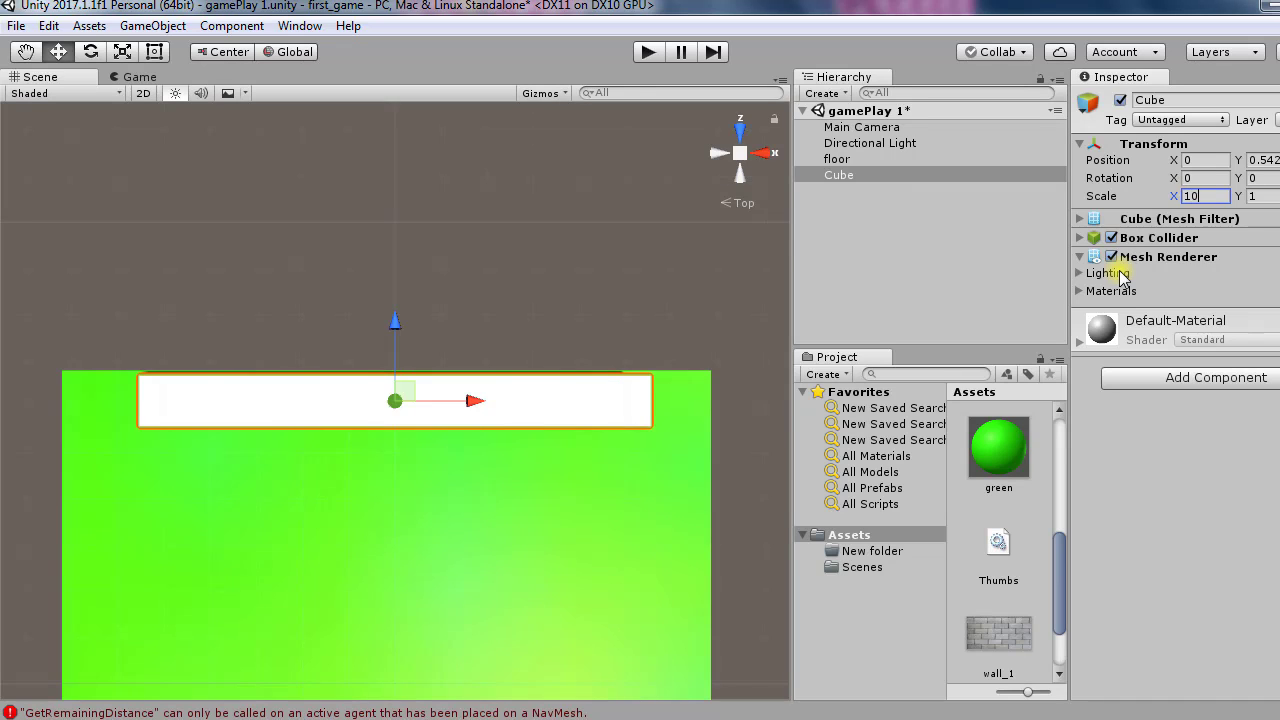
{"action": "key", "text": "BackSpace"}
{"action": "type", "text": "2"}
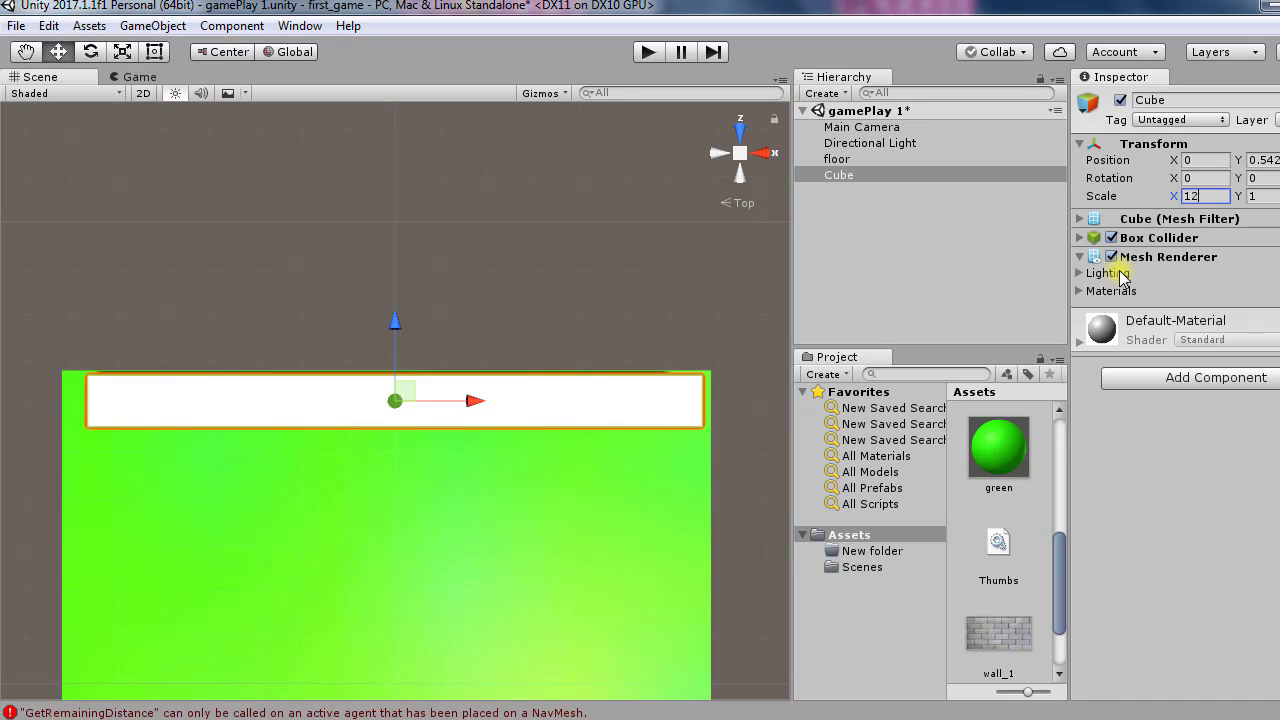
{"action": "key", "text": "BackSpace"}
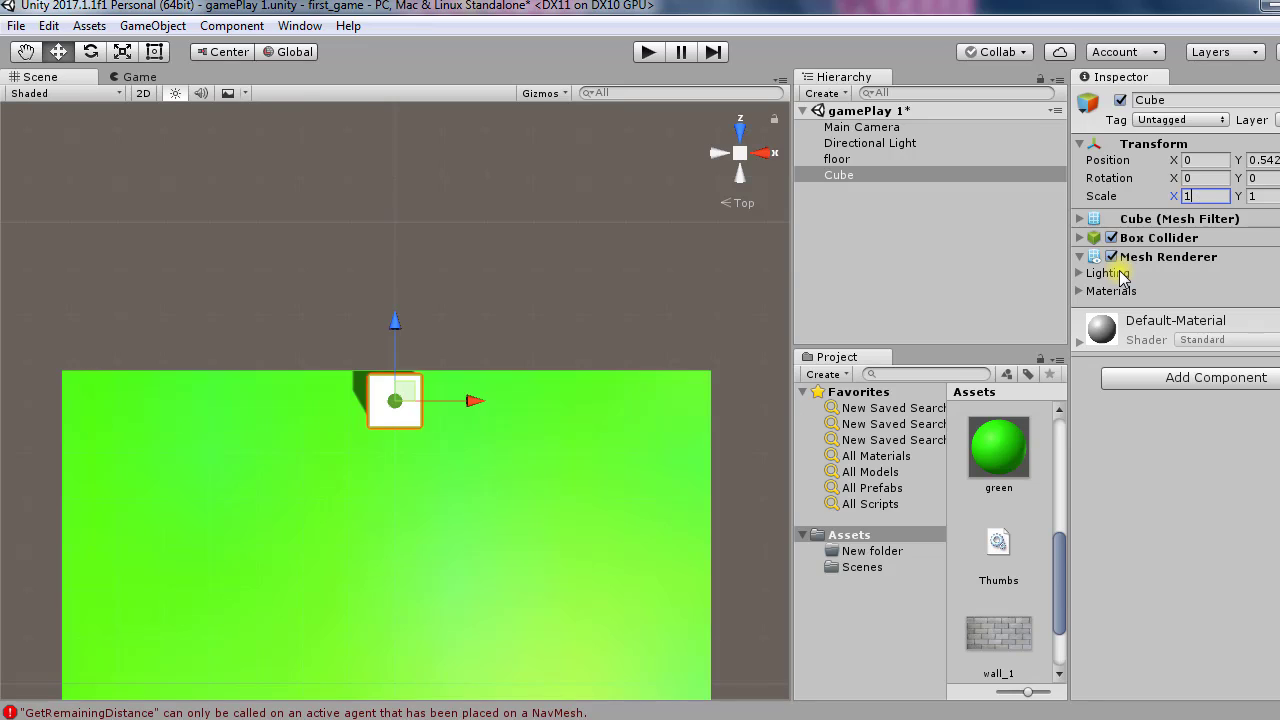
{"action": "type", "text": "3"}
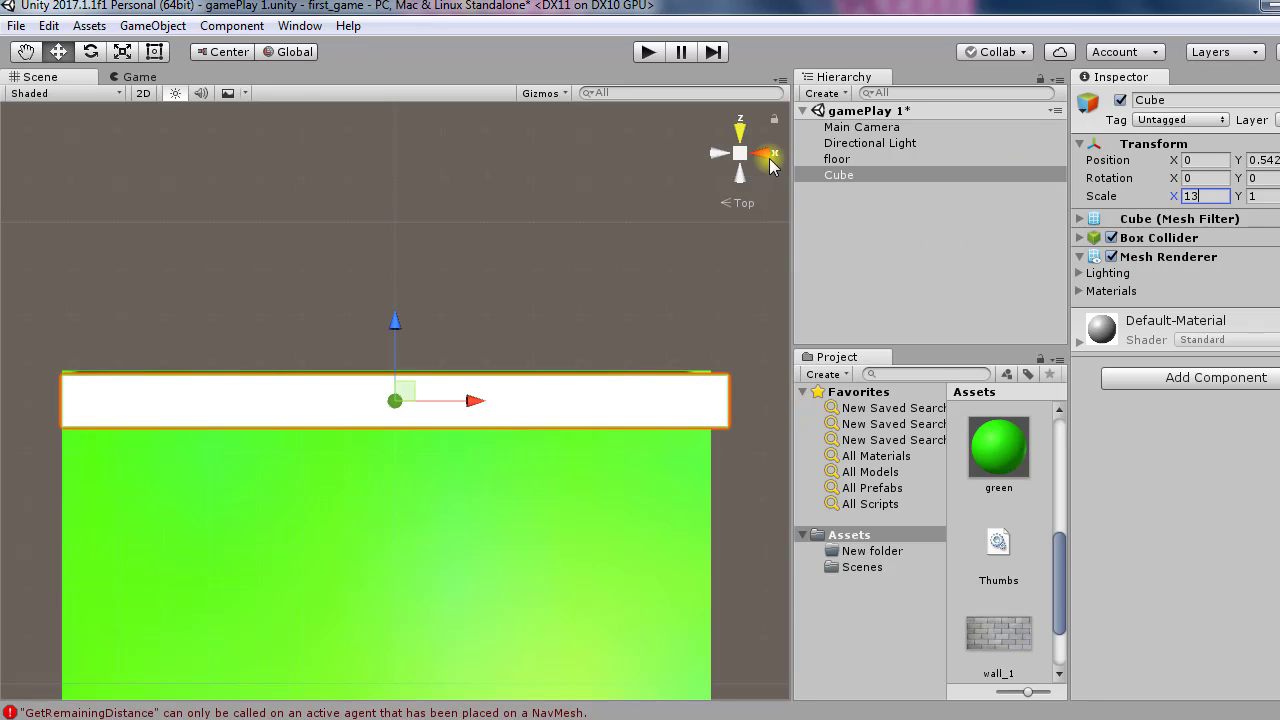
Shift the stretched cube slightly along X to a position of -0.15.
{"action": "left_click", "coordinate": [764, 154]}
{"action": "left_click", "coordinate": [765, 157]}
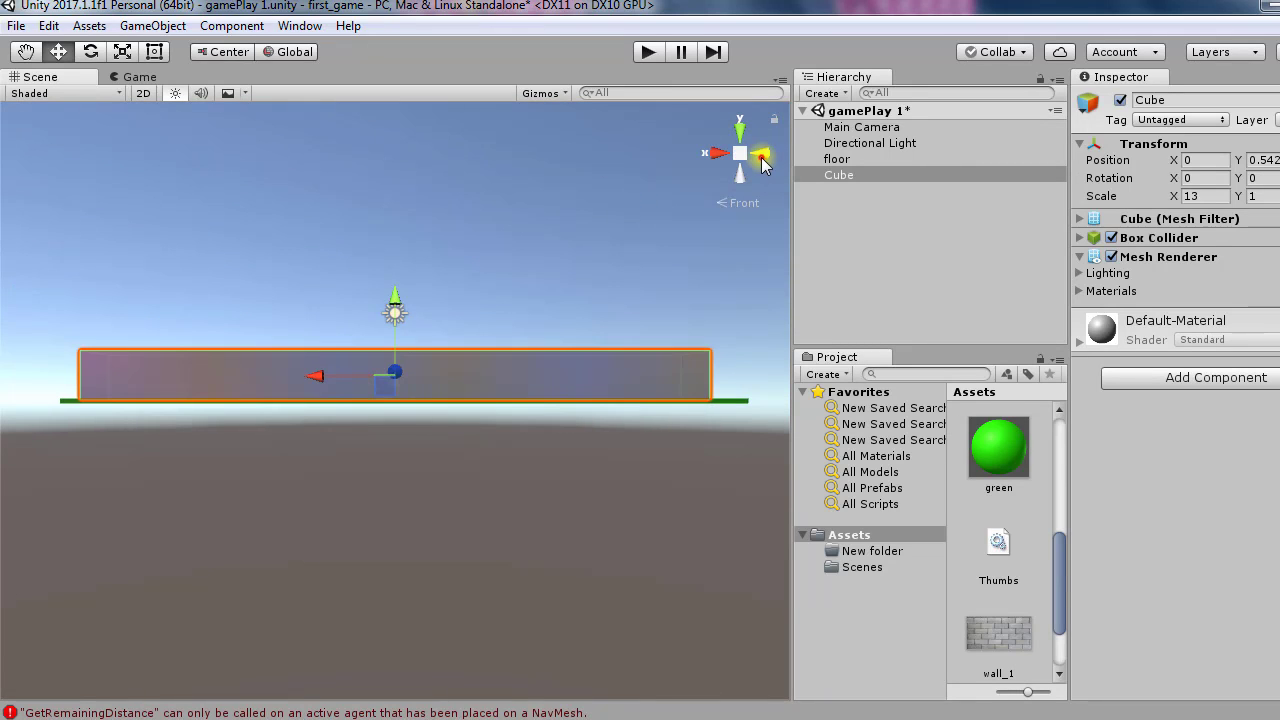
{"action": "left_click", "coordinate": [763, 158]}
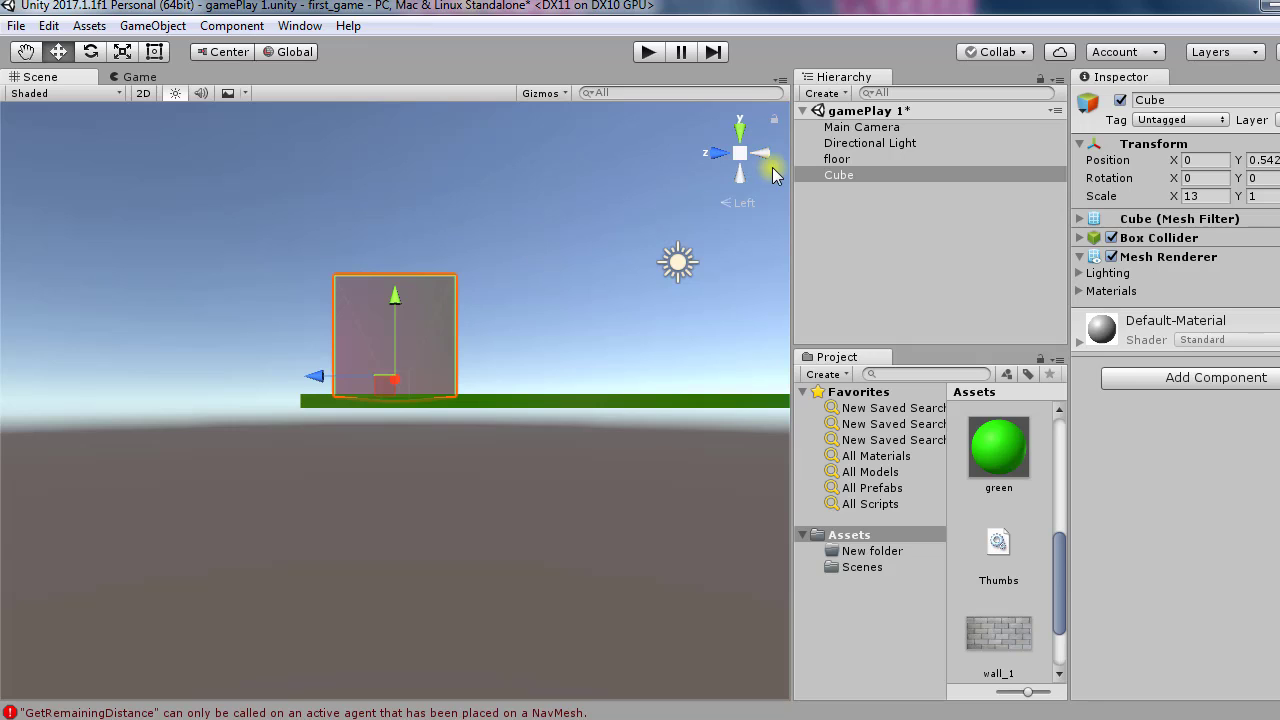
{"action": "left_click", "coordinate": [765, 160]}
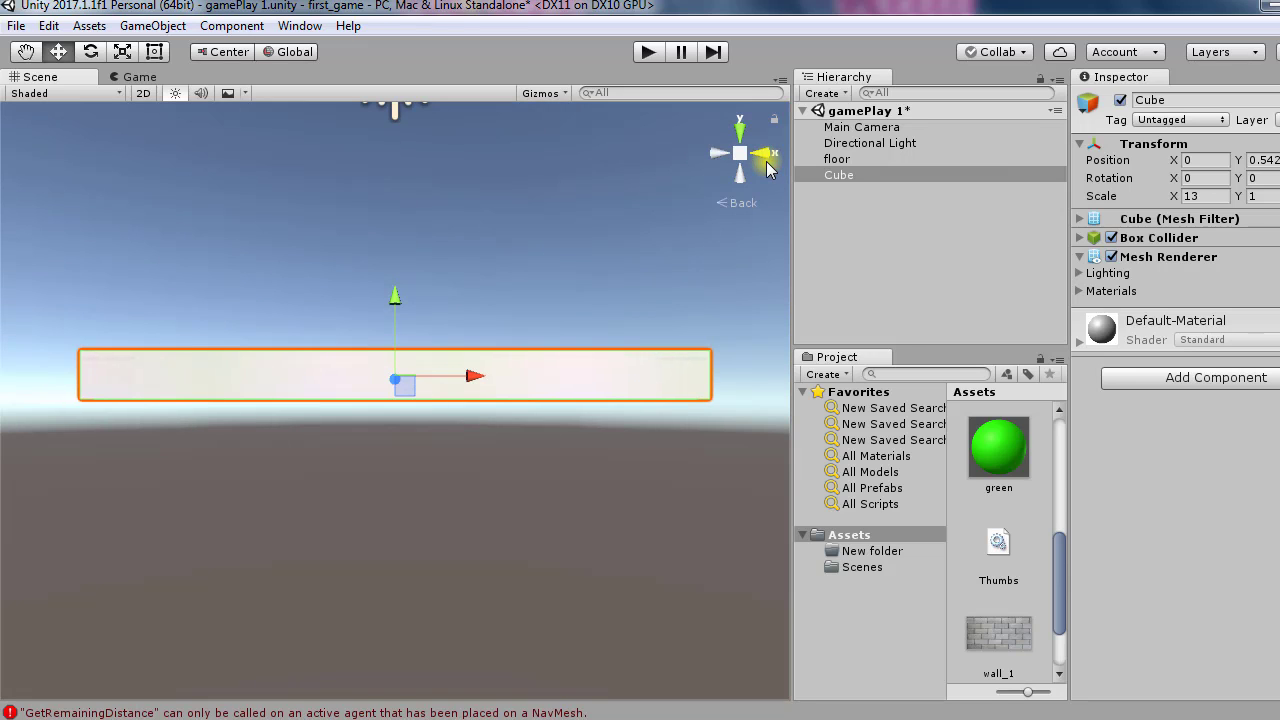
{"action": "right_click_drag", "start_coordinate": [543, 264], "coordinate": [573, 294], "text": "alt"}
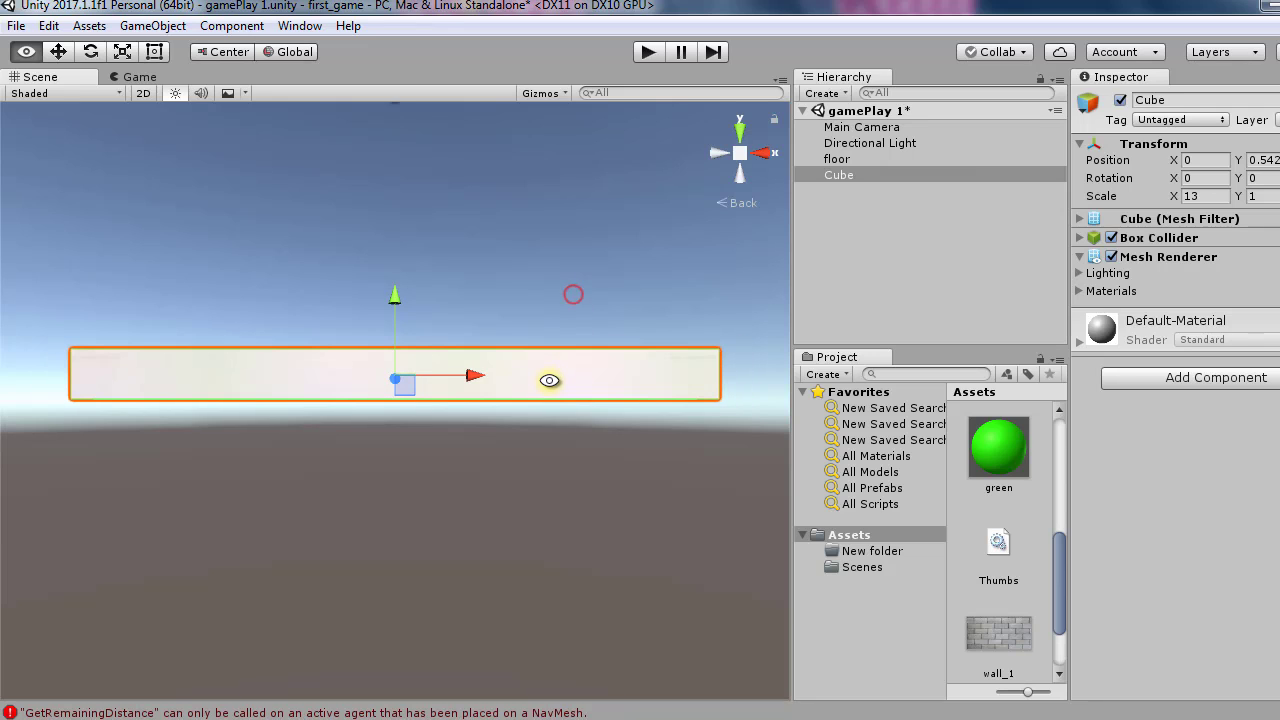
{"action": "left_click_drag", "start_coordinate": [550, 380], "coordinate": [550, 391], "text": "alt"}
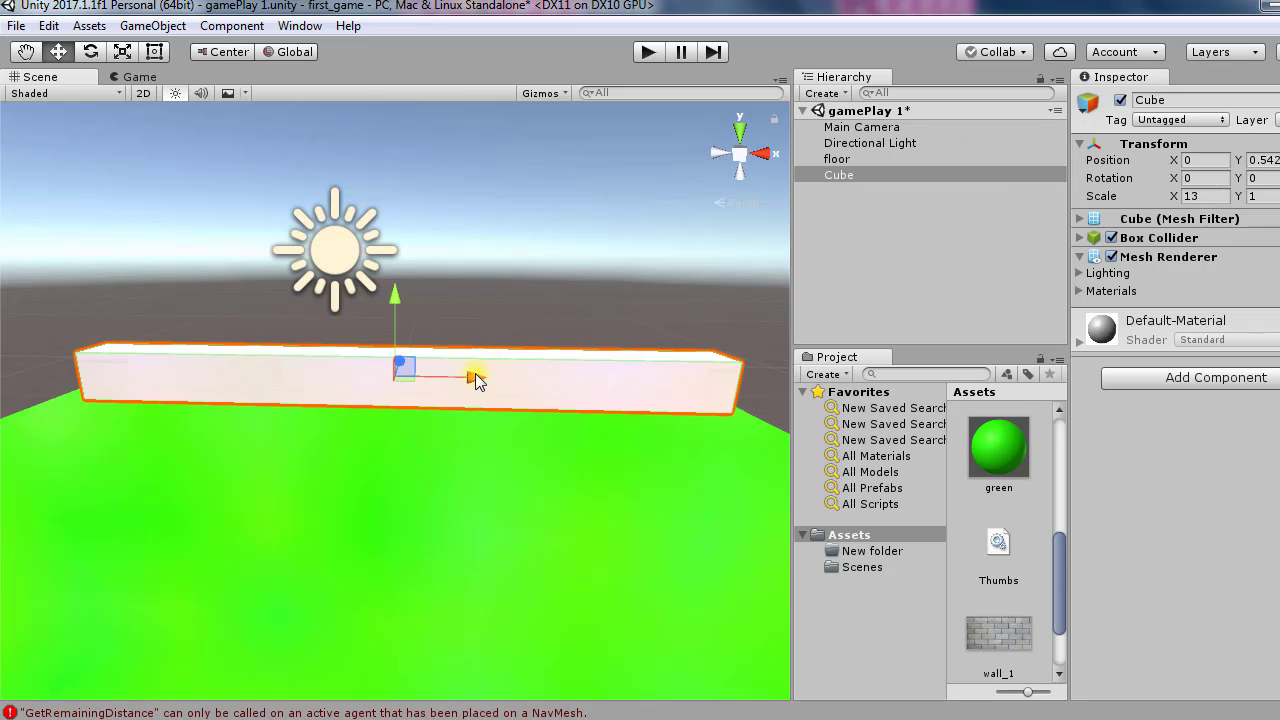
{"action": "left_click_drag", "start_coordinate": [475, 376], "coordinate": [467, 380]}
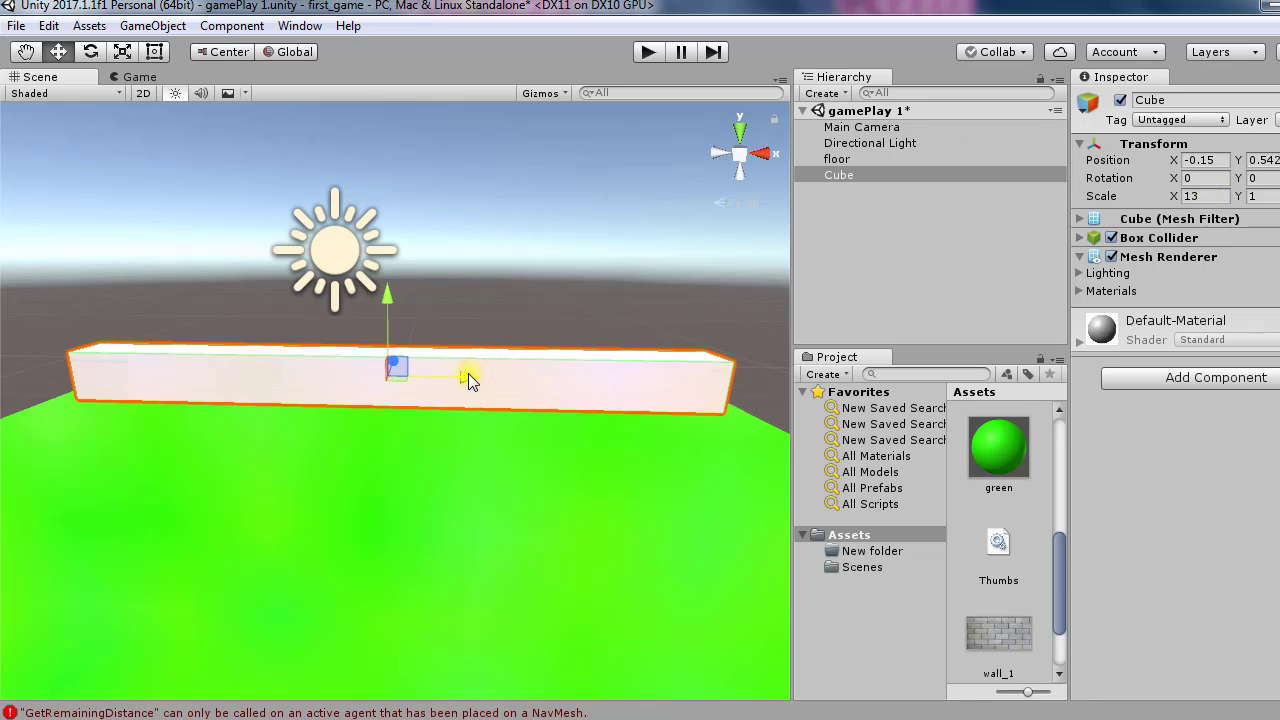
Nudge the cube outward along Z to the floor's far edge and move it along X to -0.19.
{"action": "double_click", "coordinate": [849, 182]}
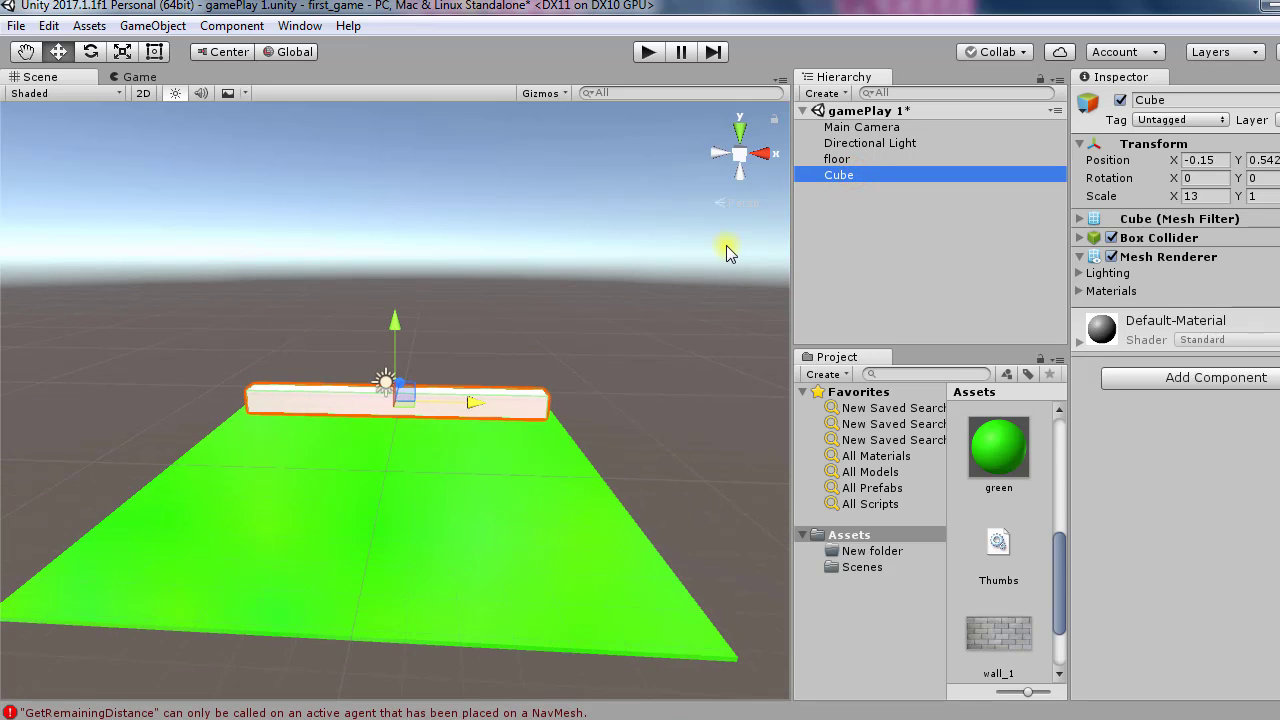
{"action": "left_click", "coordinate": [739, 130]}
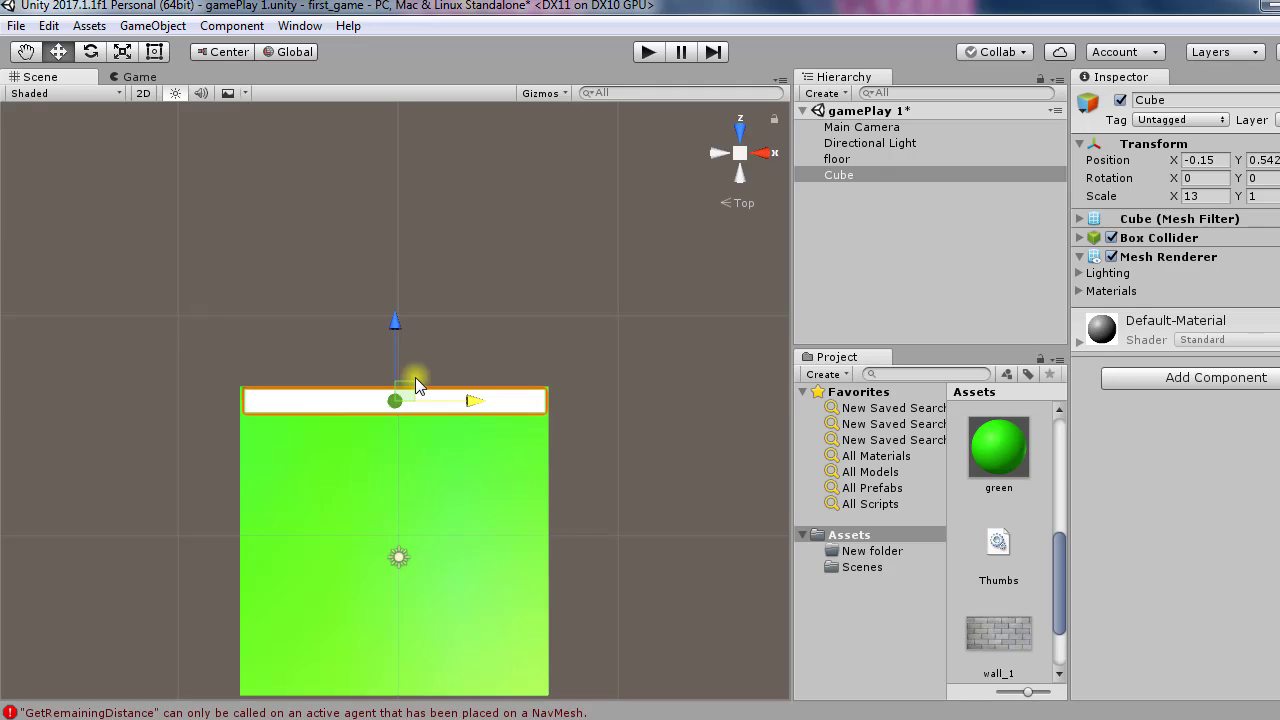
{"action": "left_click_drag", "start_coordinate": [395, 328], "coordinate": [395, 321]}
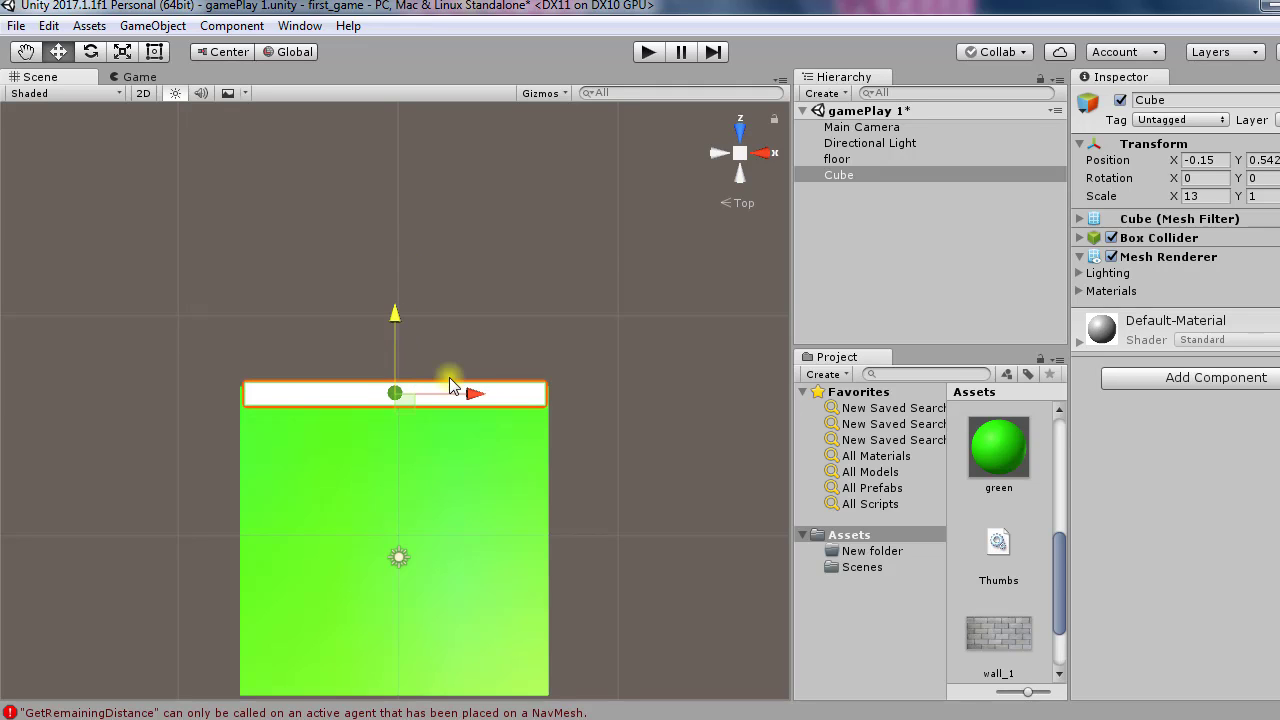
{"action": "left_click_drag", "start_coordinate": [476, 392], "coordinate": [475, 392]}
Rename the cube as wall.
{"action": "left_click", "coordinate": [889, 180]}
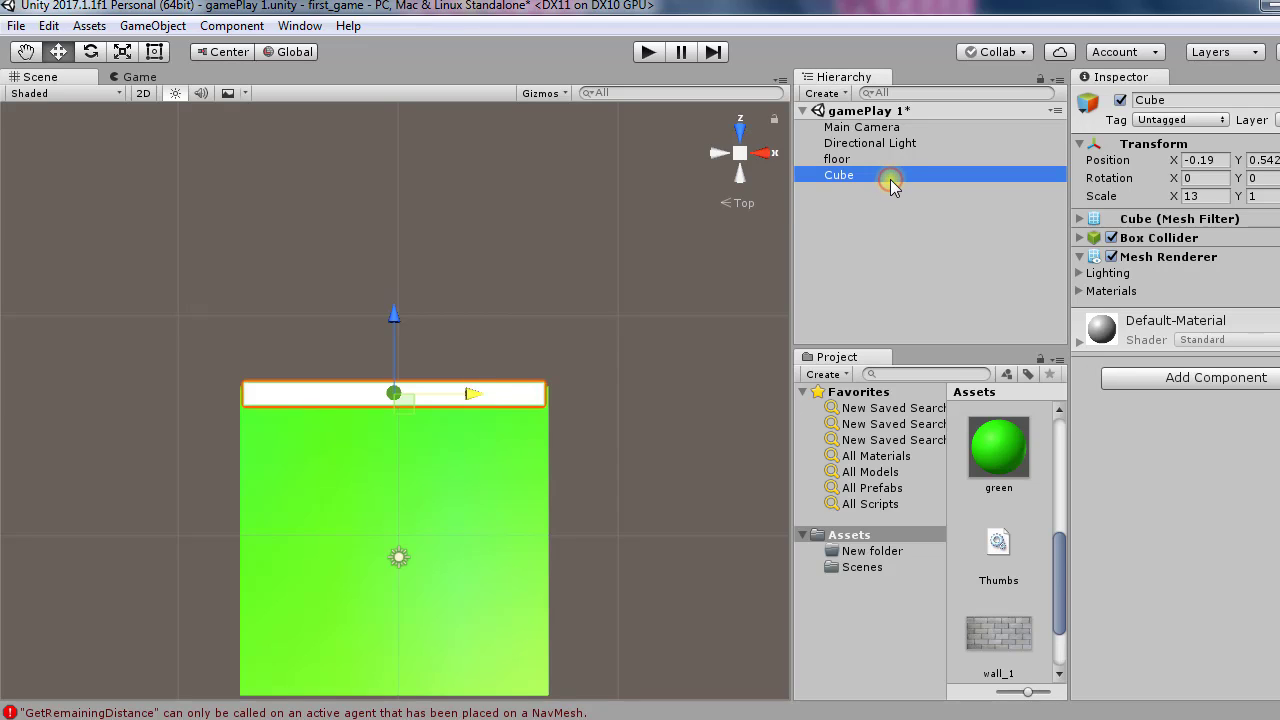
{"action": "left_click", "coordinate": [1180, 101]}
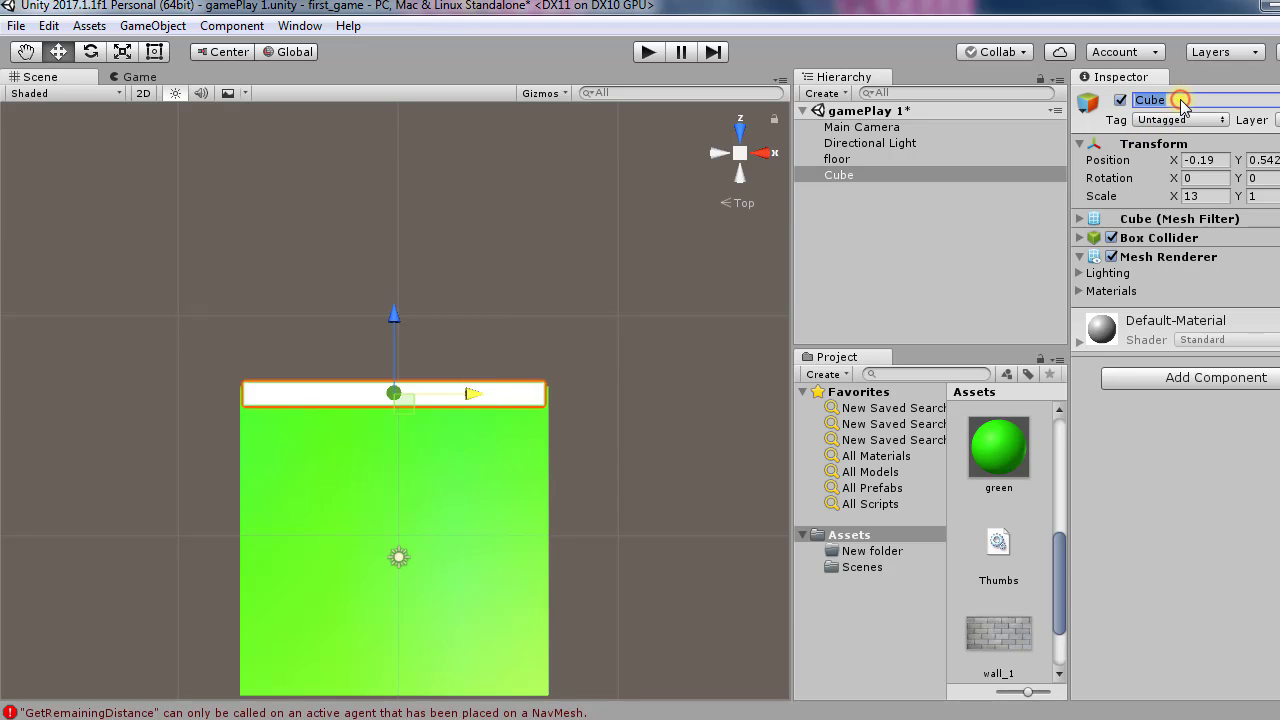
{"action": "type", "text": "wall"}
{"action": "key", "text": "Return"}
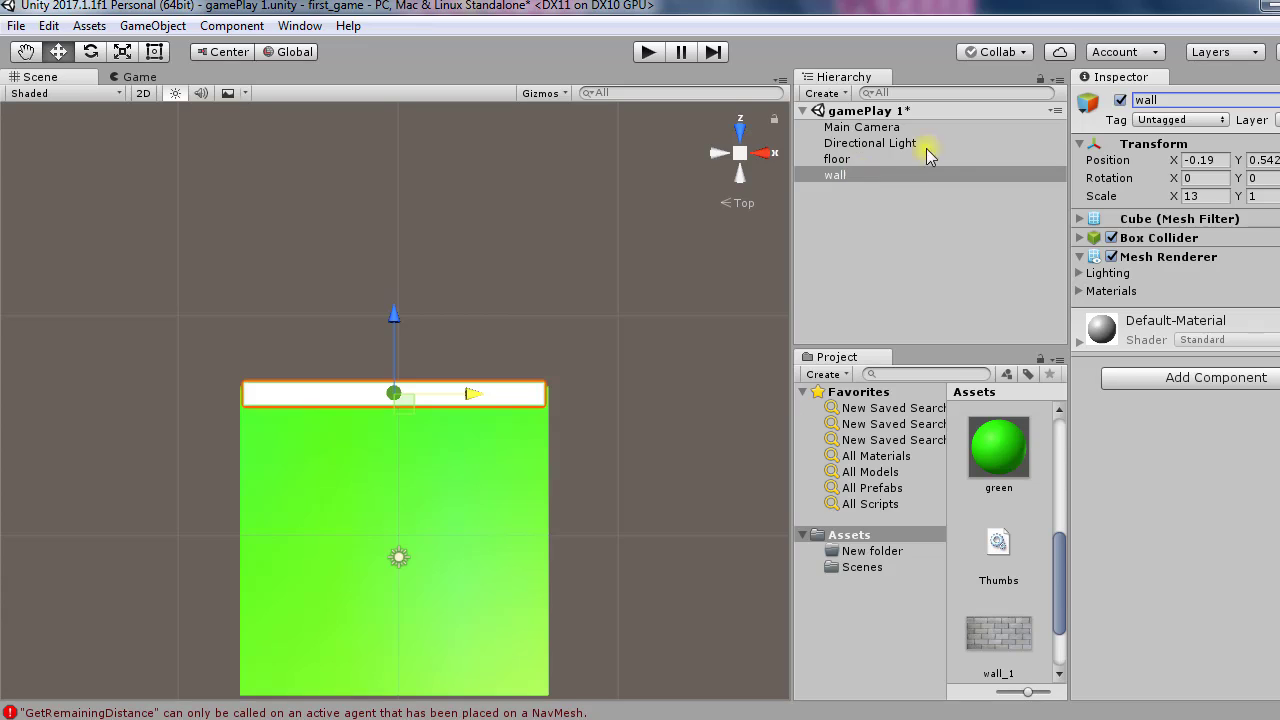
Duplicate the wall and move the copy along Z to the floor's opposite edge.
{"action": "left_click", "coordinate": [899, 175]}
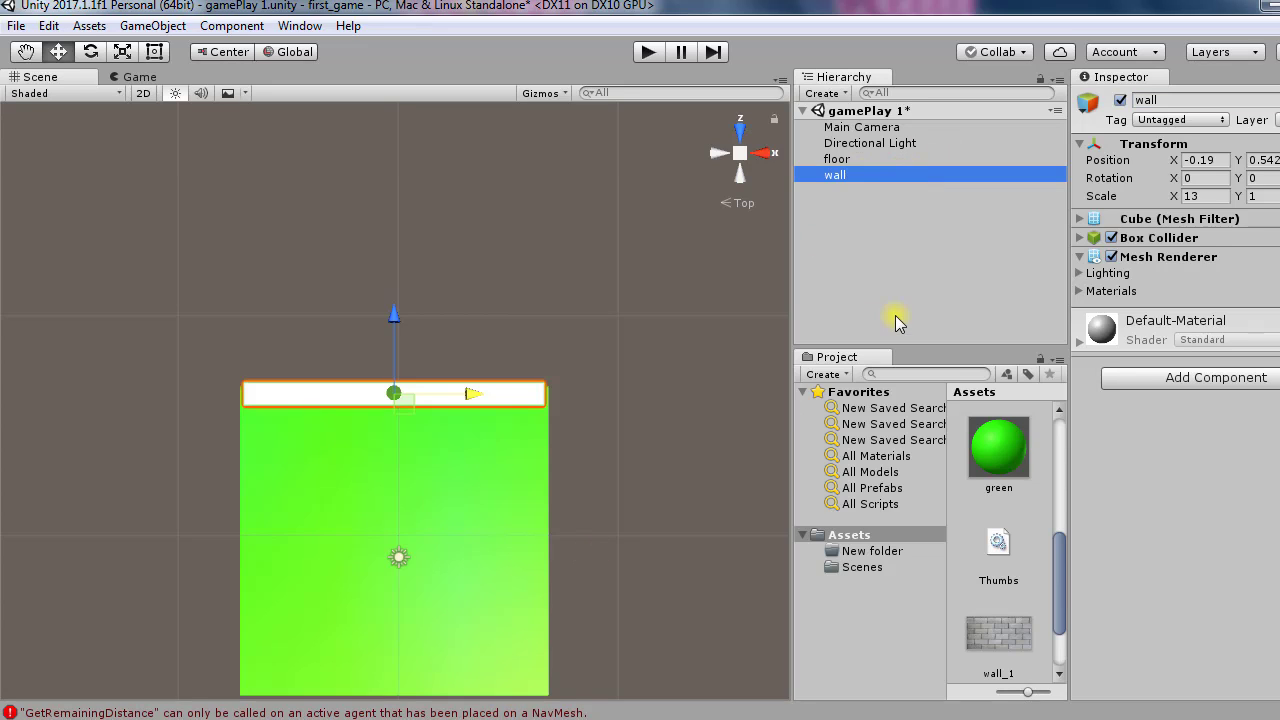
{"action": "left_click", "coordinate": [850, 203]}
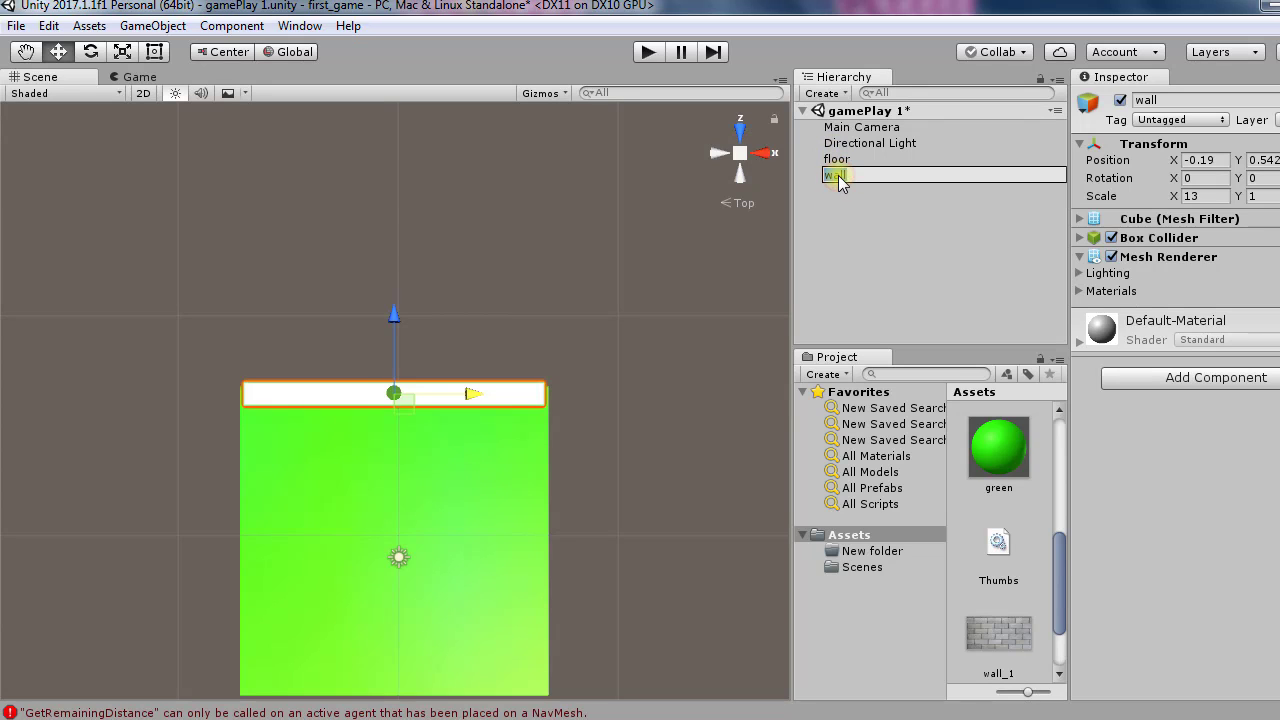
{"action": "left_click", "coordinate": [852, 175]}
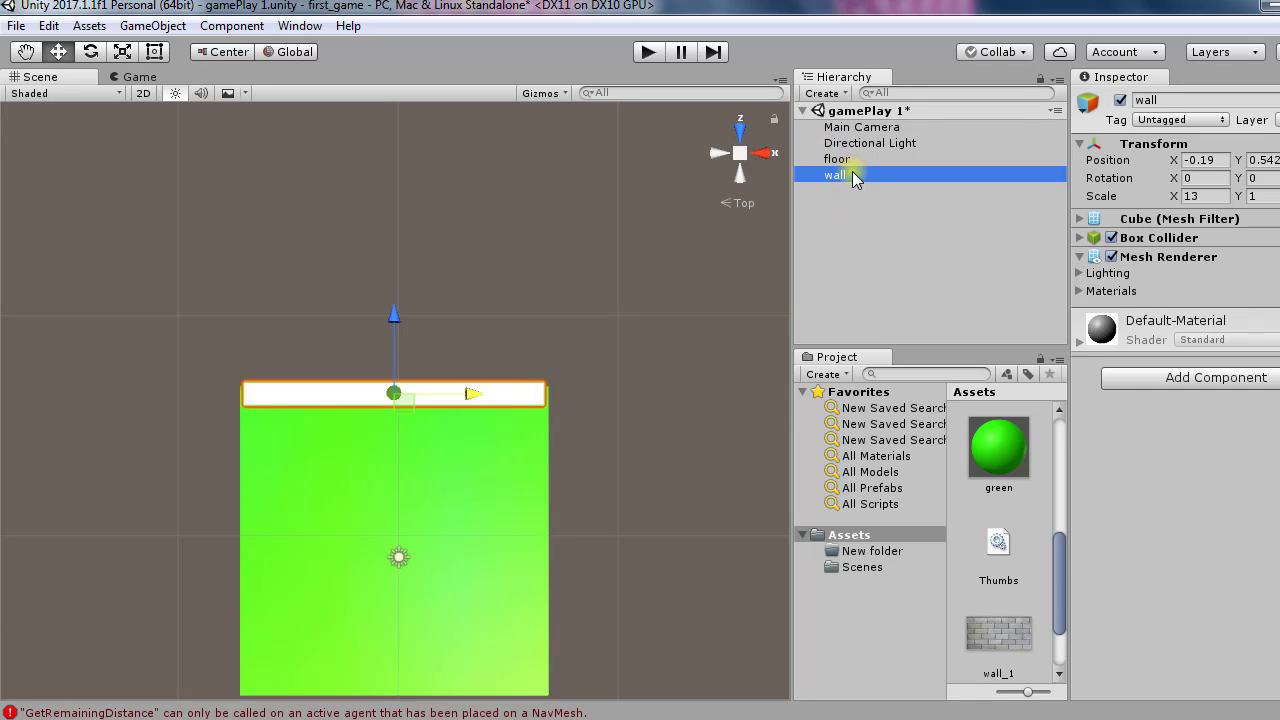
{"action": "key", "text": "ctrl+d"}
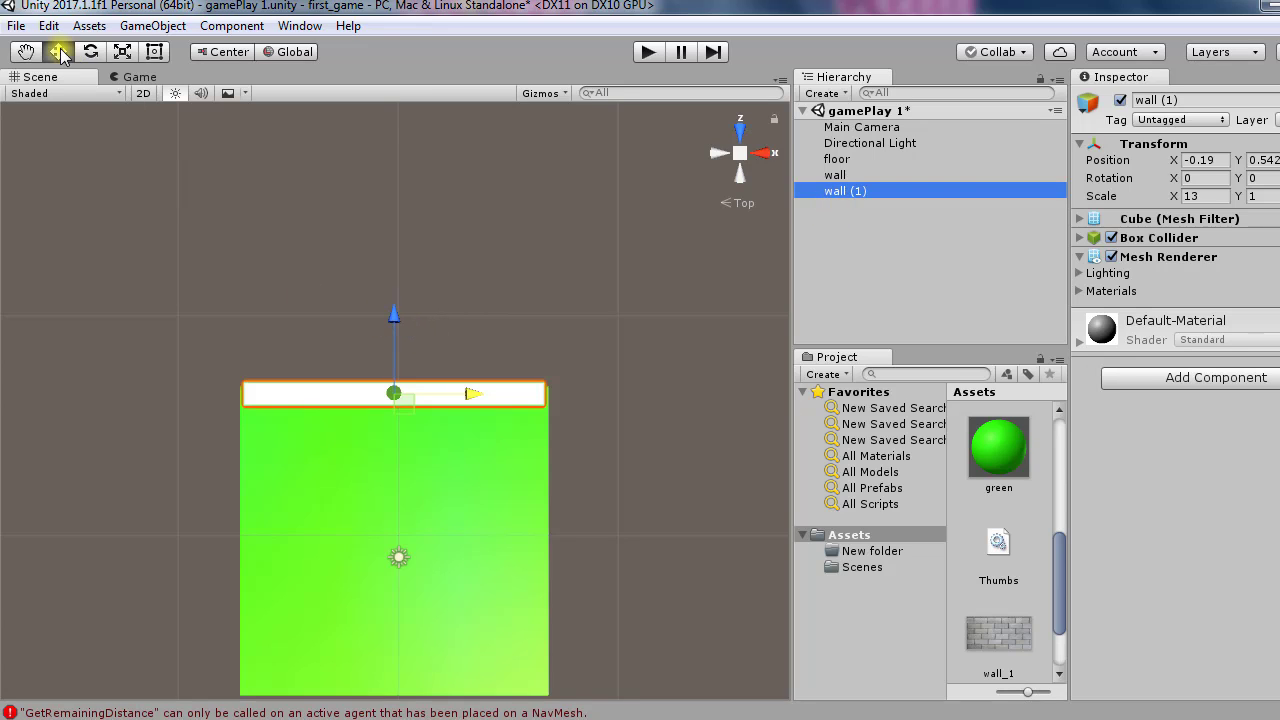
{"action": "left_click", "coordinate": [395, 315]}
{"action": "left_click_drag", "start_coordinate": [394, 318], "coordinate": [432, 600]}
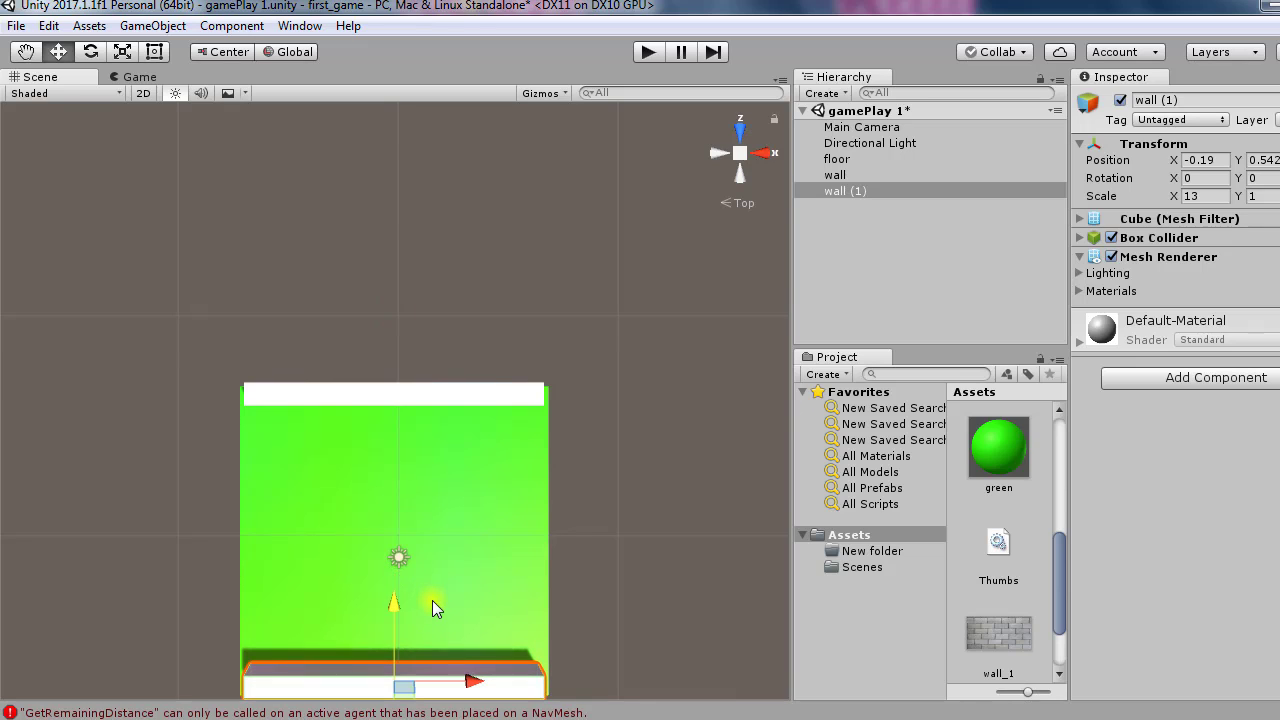
{"action": "double_click", "coordinate": [840, 191]}
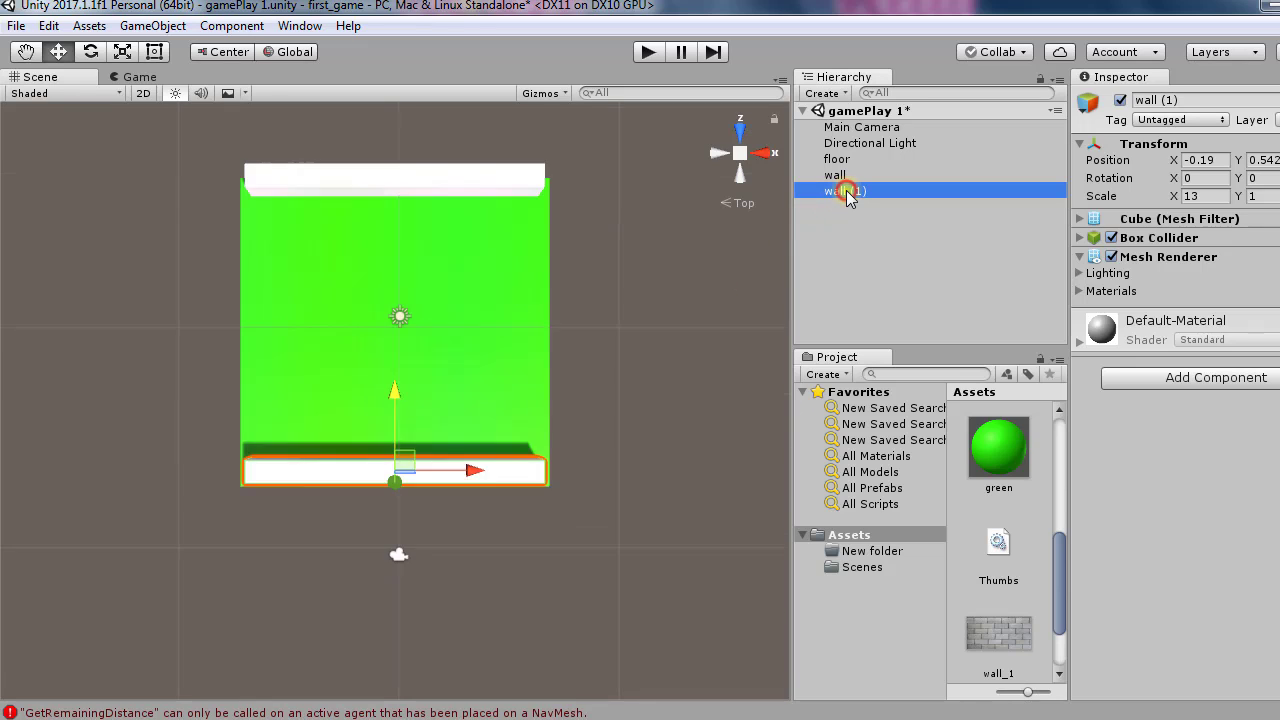
{"action": "left_click_drag", "start_coordinate": [401, 323], "coordinate": [396, 327]}
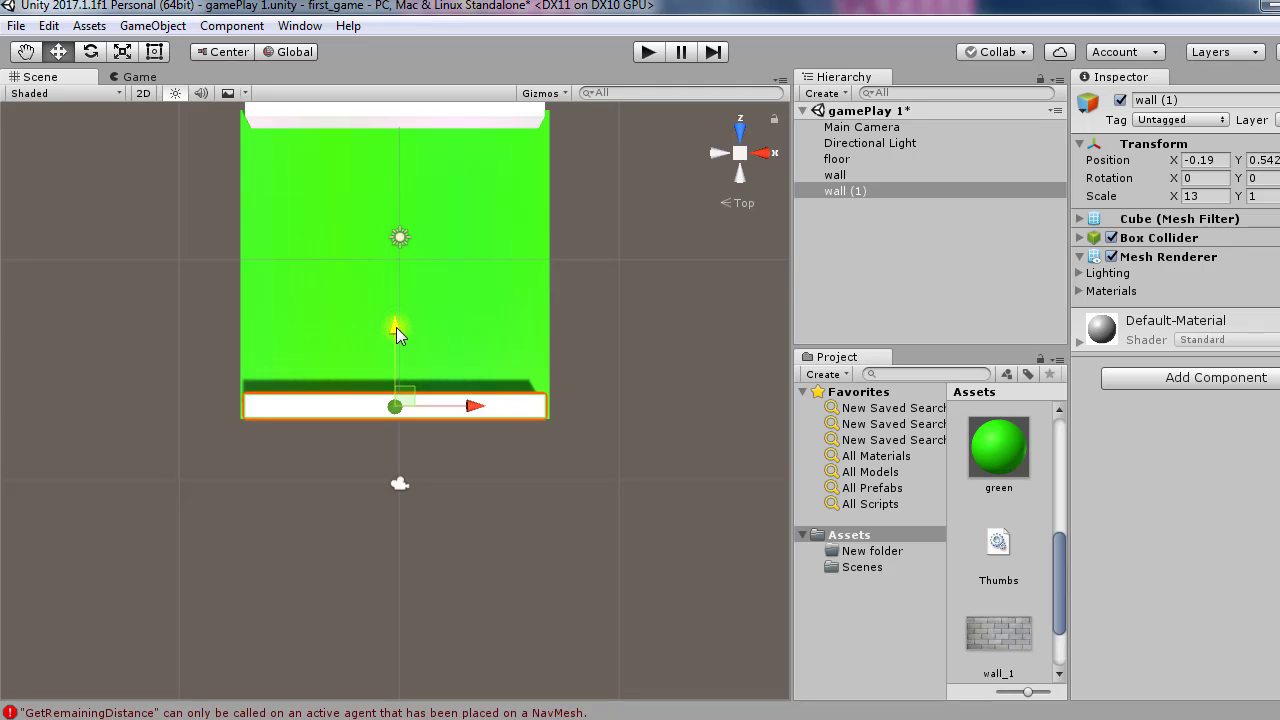
Duplicate the second wall, move the new copy inward along Z, and set its Z rotation to 90.
{"action": "left_click", "coordinate": [855, 197]}
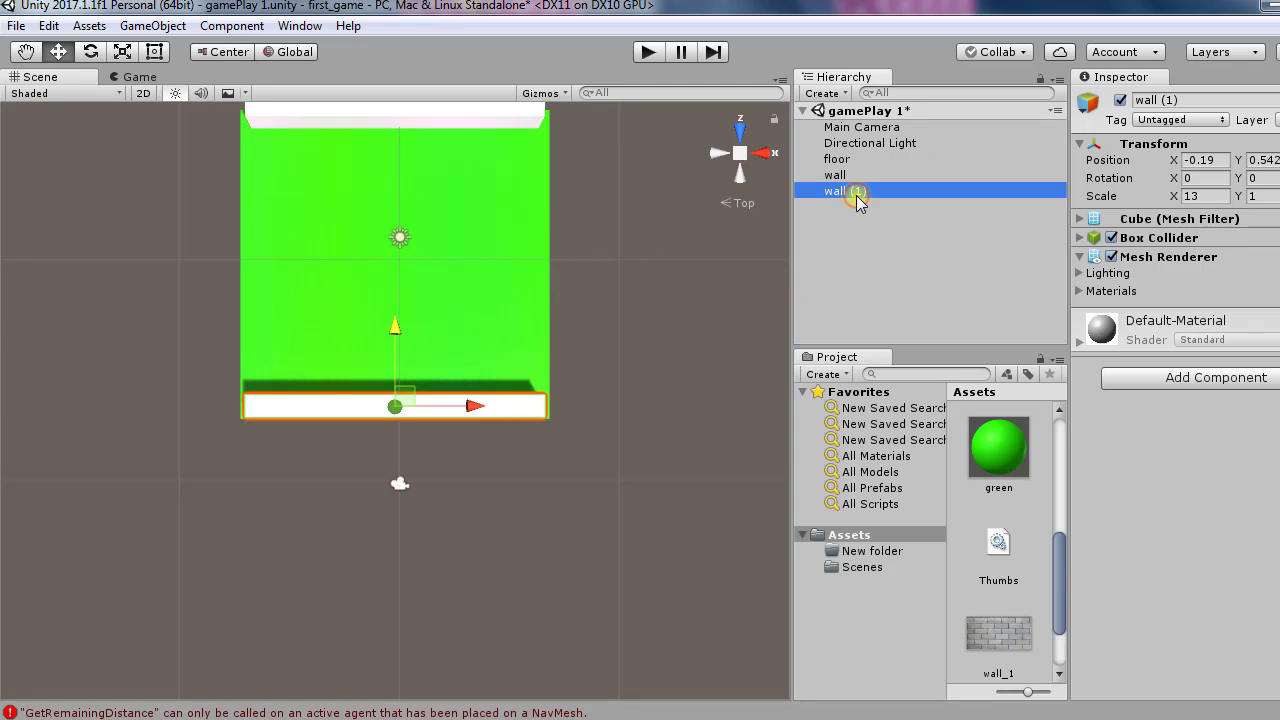
{"action": "key", "text": "ctrl+d"}
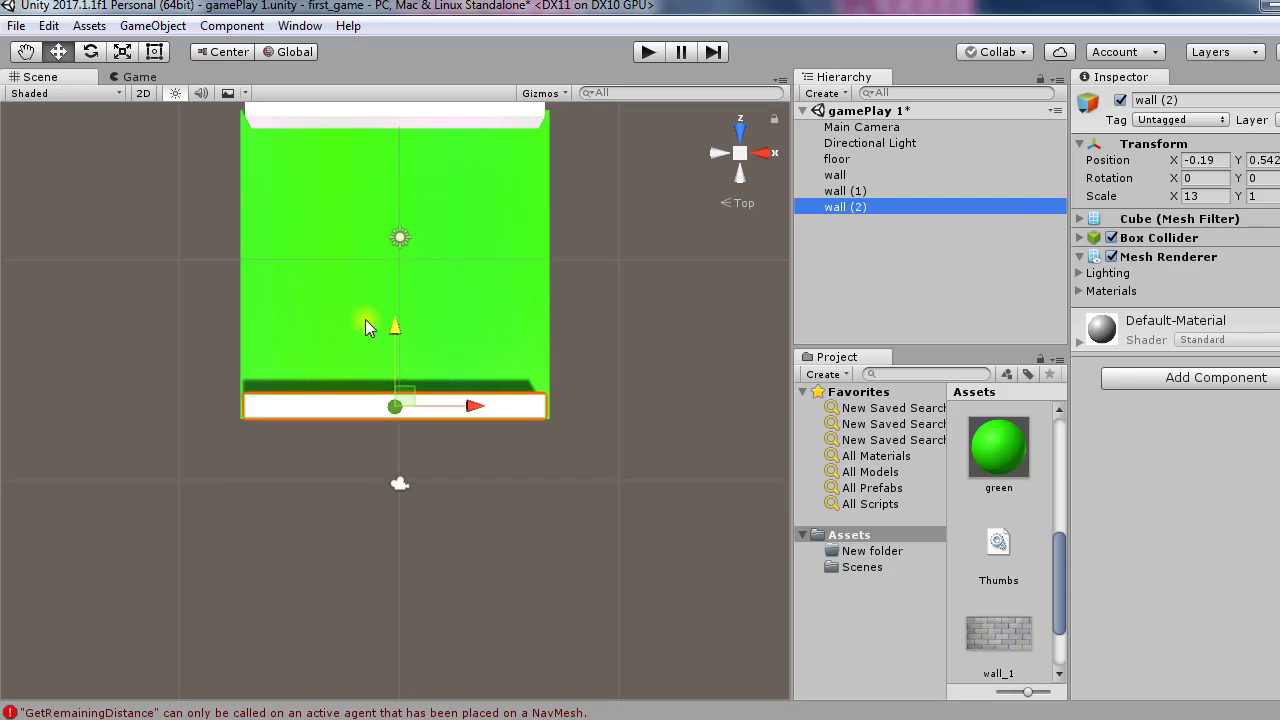
{"action": "left_click_drag", "start_coordinate": [392, 325], "coordinate": [390, 281]}
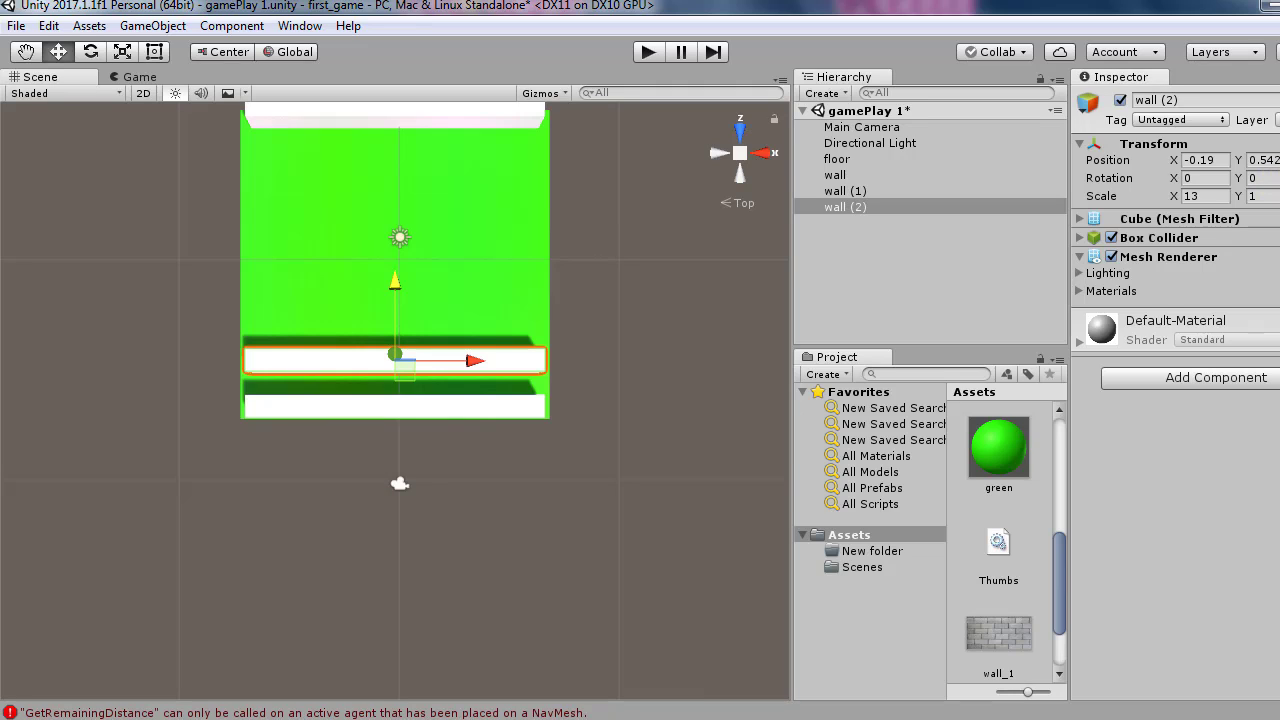
{"action": "type", "text": "90"}
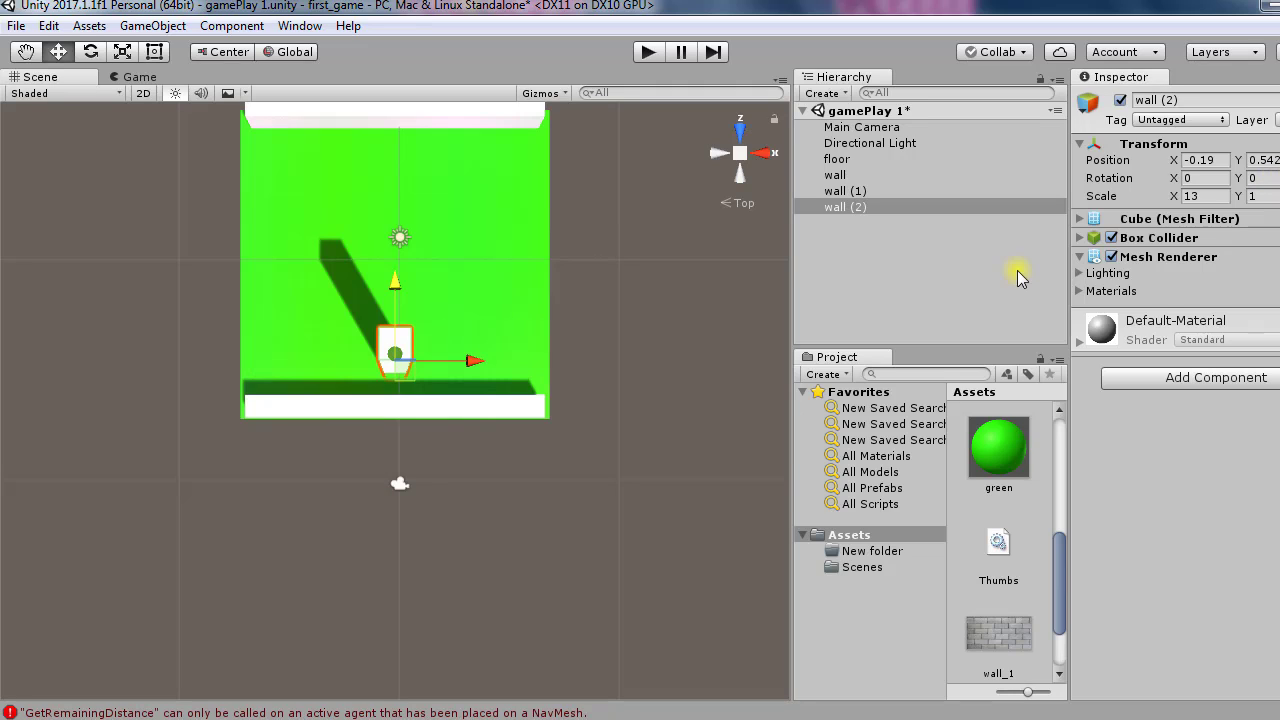
{"action": "double_click", "coordinate": [829, 207]}
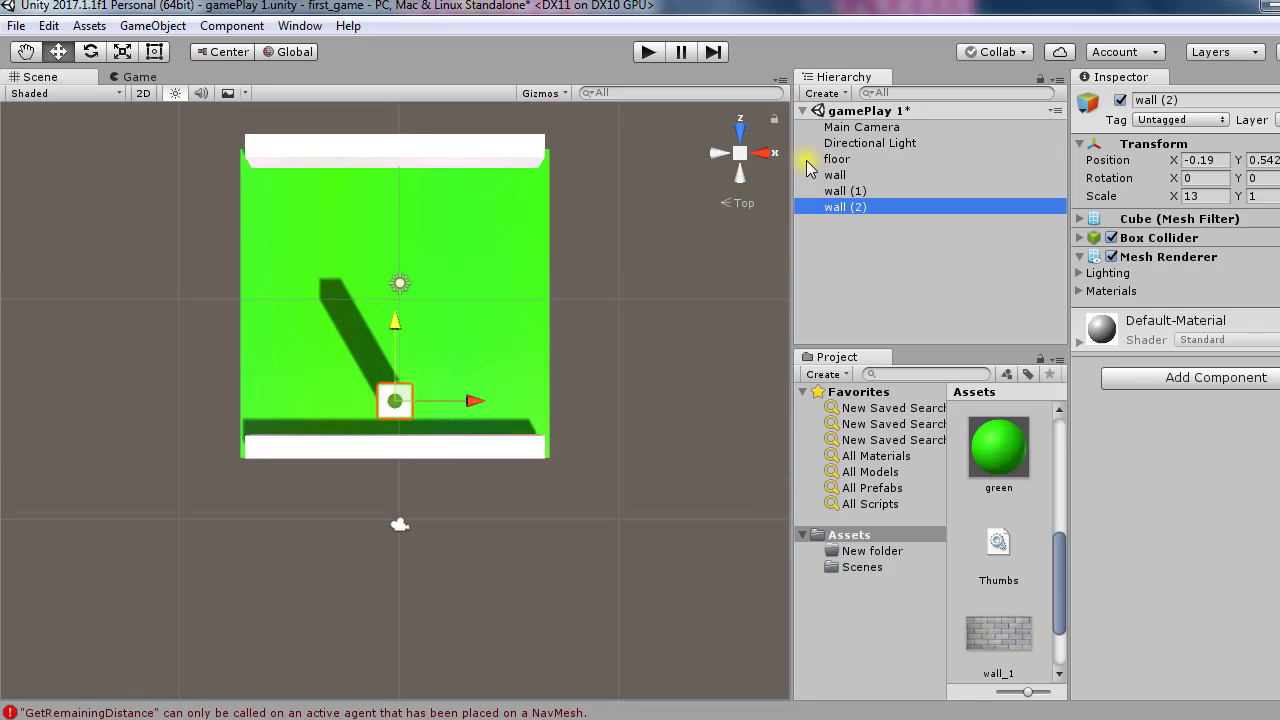
Replace wall (2)'s Z rotation with a Y rotation of 90 and move it along Z and X to the floor's side edge at X 6.3.
{"action": "left_click", "coordinate": [762, 152]}
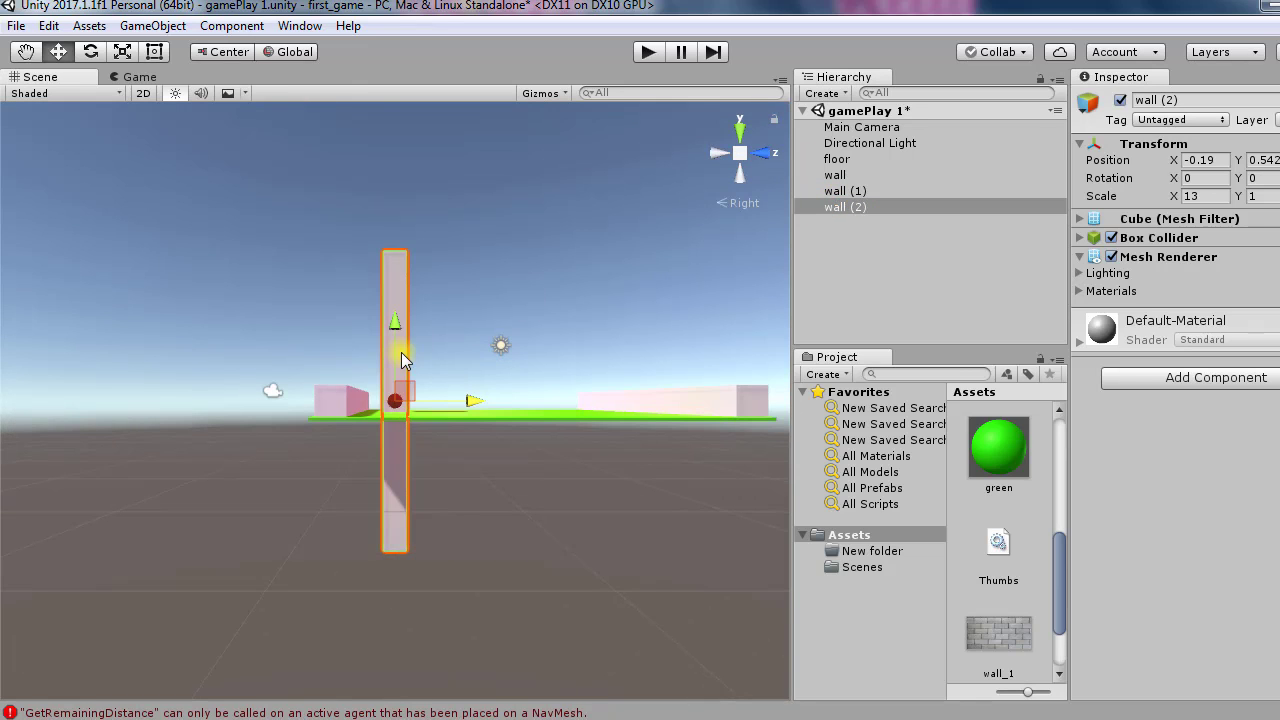
{"action": "left_click", "coordinate": [762, 152]}
{"action": "left_click", "coordinate": [739, 138]}
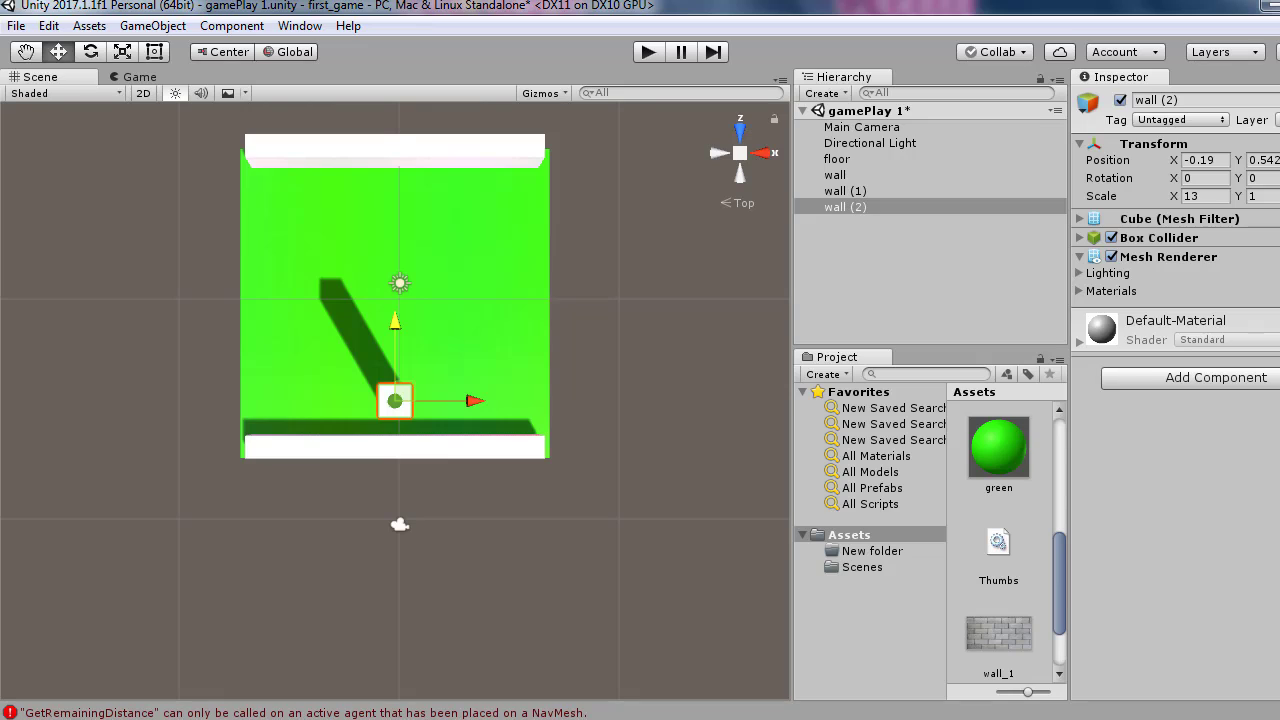
{"action": "key", "text": "ctrl+z"}
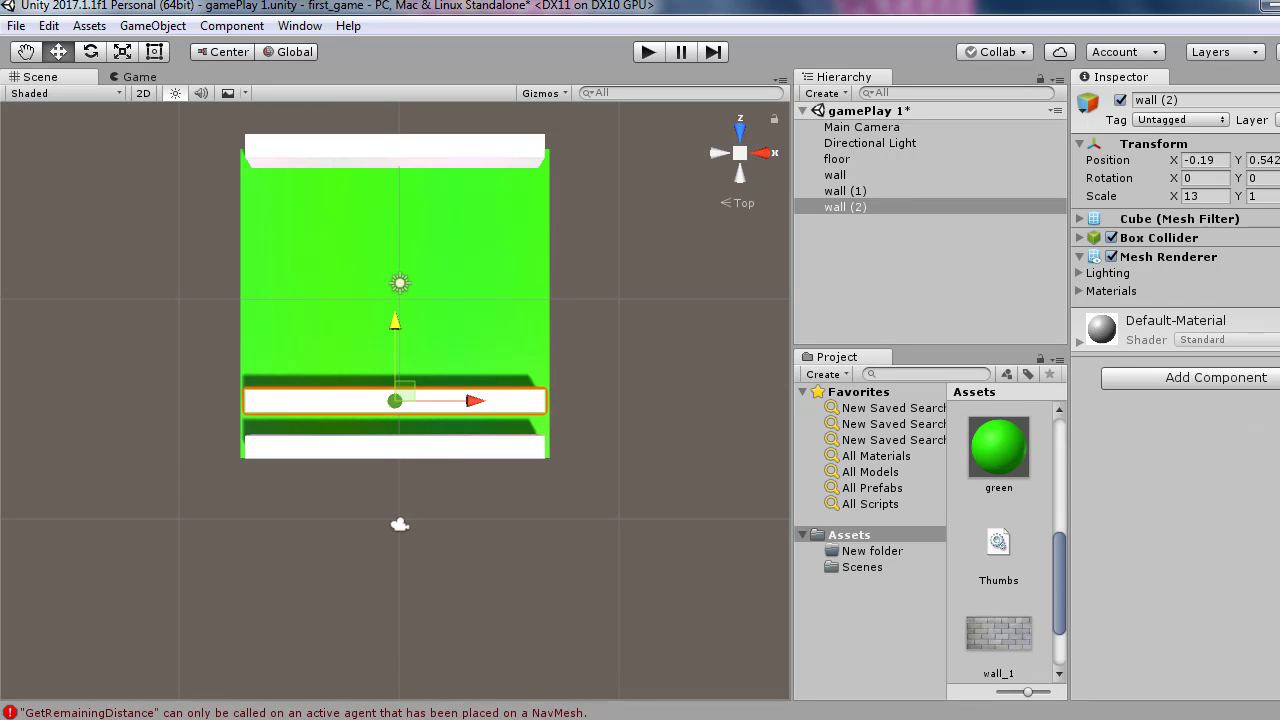
{"action": "type", "text": "90"}
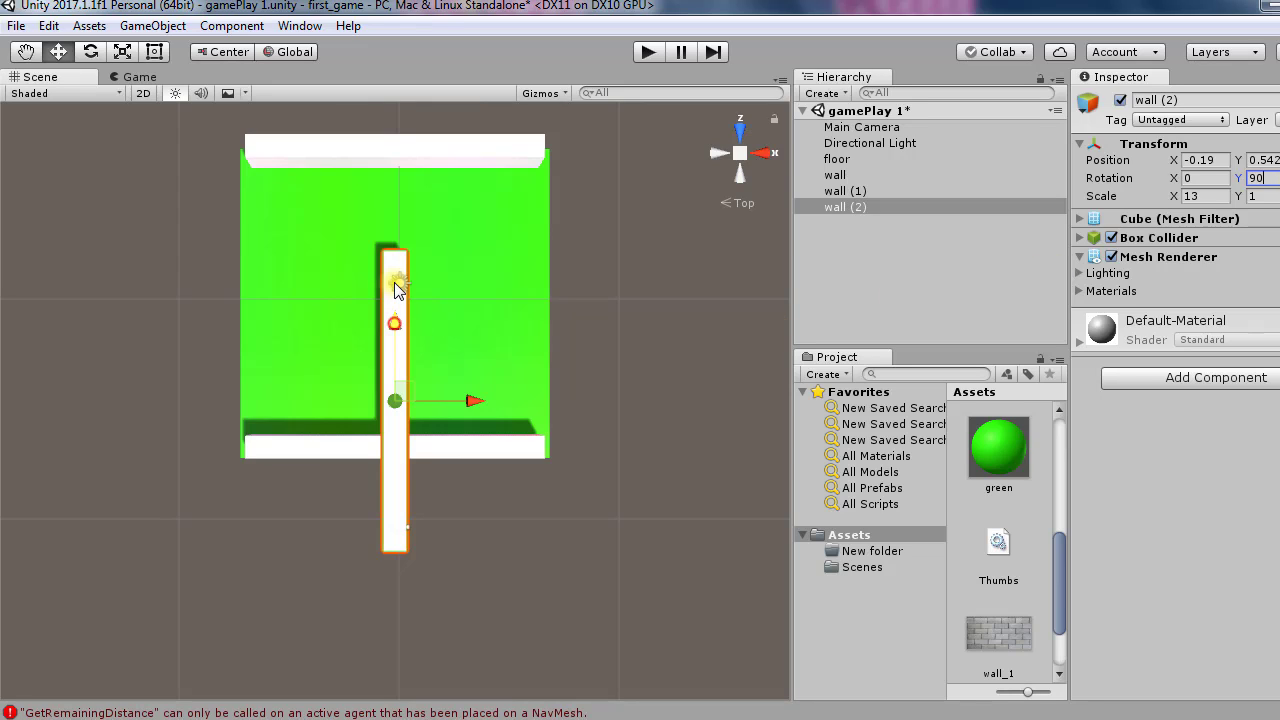
{"action": "left_click_drag", "start_coordinate": [397, 280], "coordinate": [394, 220]}
{"action": "left_click_drag", "start_coordinate": [529, 292], "coordinate": [619, 291]}
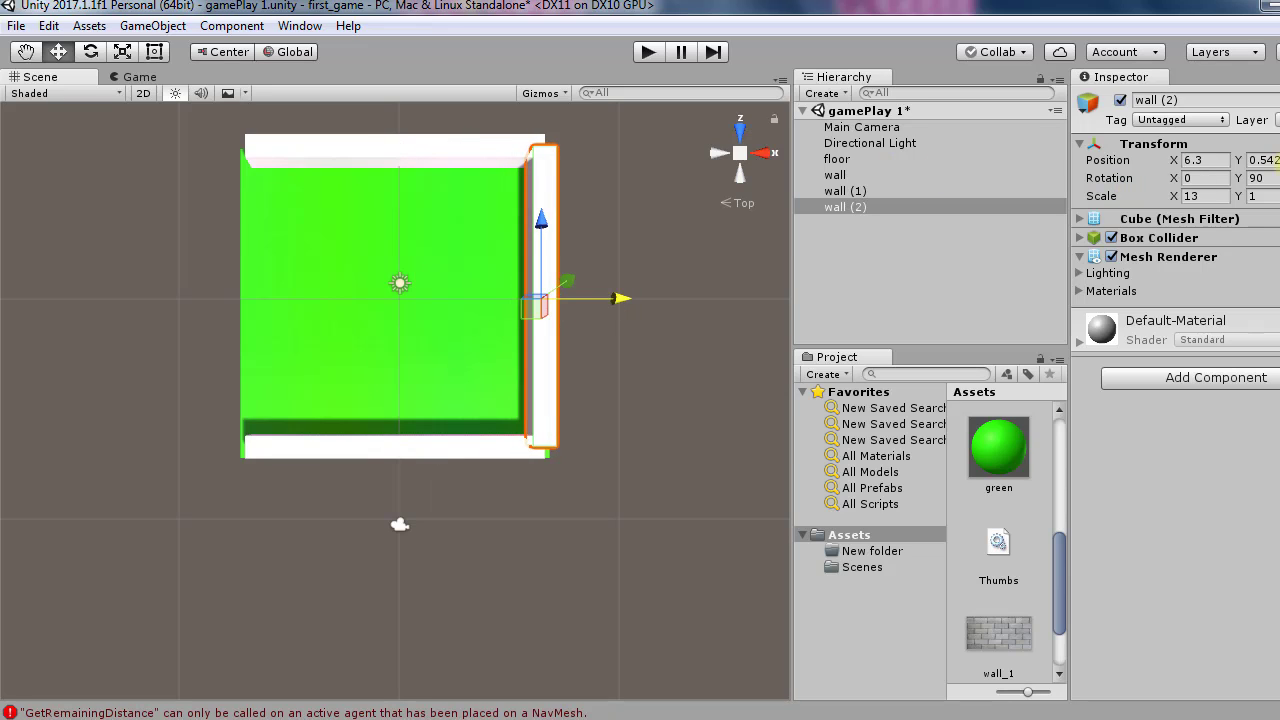
{"action": "left_click", "coordinate": [1258, 195]}
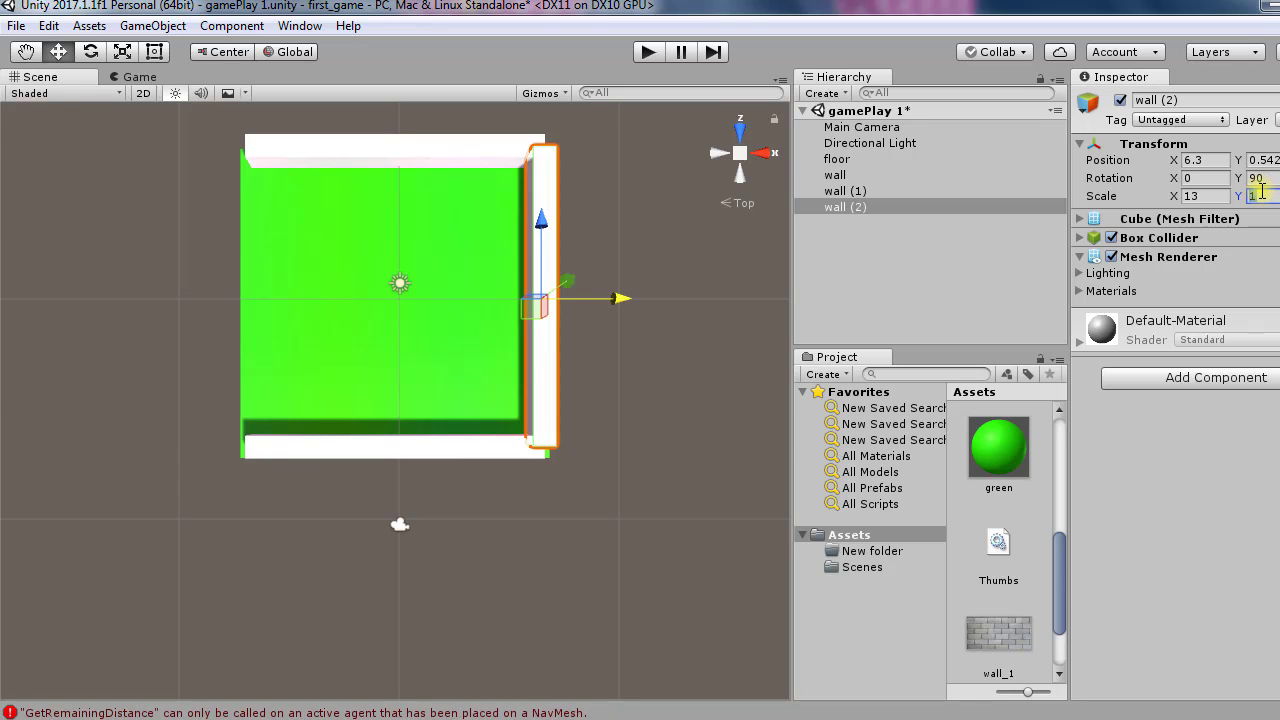
{"action": "type", "text": "0."}
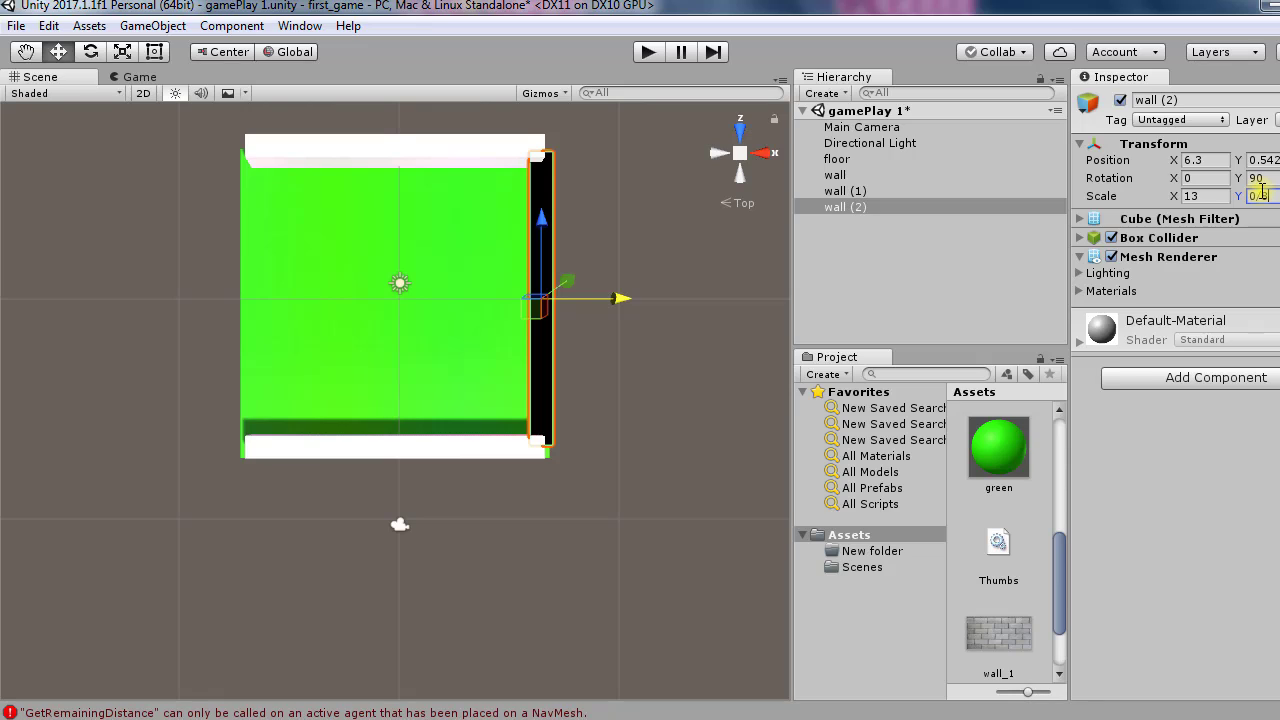
{"action": "key", "text": "BackSpace"}
{"action": "key", "text": "BackSpace"}
{"action": "key", "text": "BackSpace"}
{"action": "type", "text": "1"}
{"action": "key", "text": "BackSpace"}
{"action": "type", "text": "0"}
{"action": "key", "text": "BackSpace"}
{"action": "type", "text": "1"}
{"action": "key", "text": "BackSpace"}
{"action": "type", "text": "0.5"}
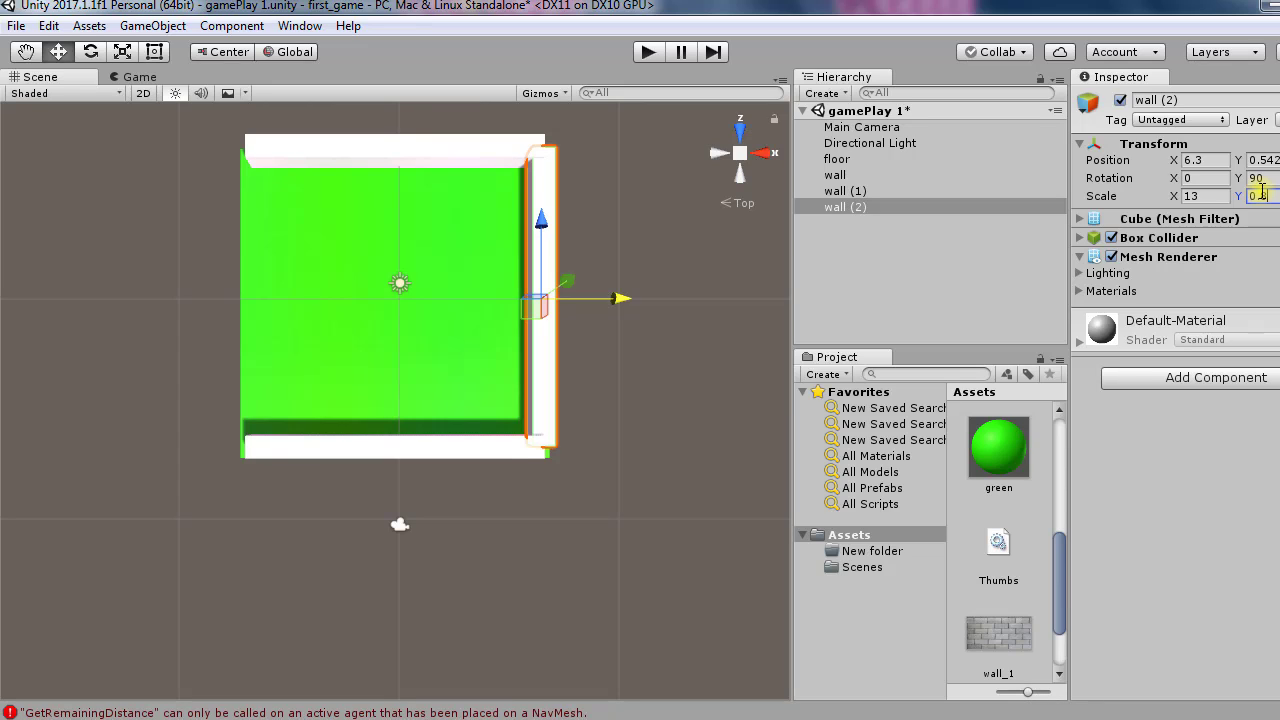
{"action": "key", "text": "BackSpace"}
{"action": "key", "text": "BackSpace"}
{"action": "key", "text": "BackSpace"}
{"action": "type", "text": "1"}
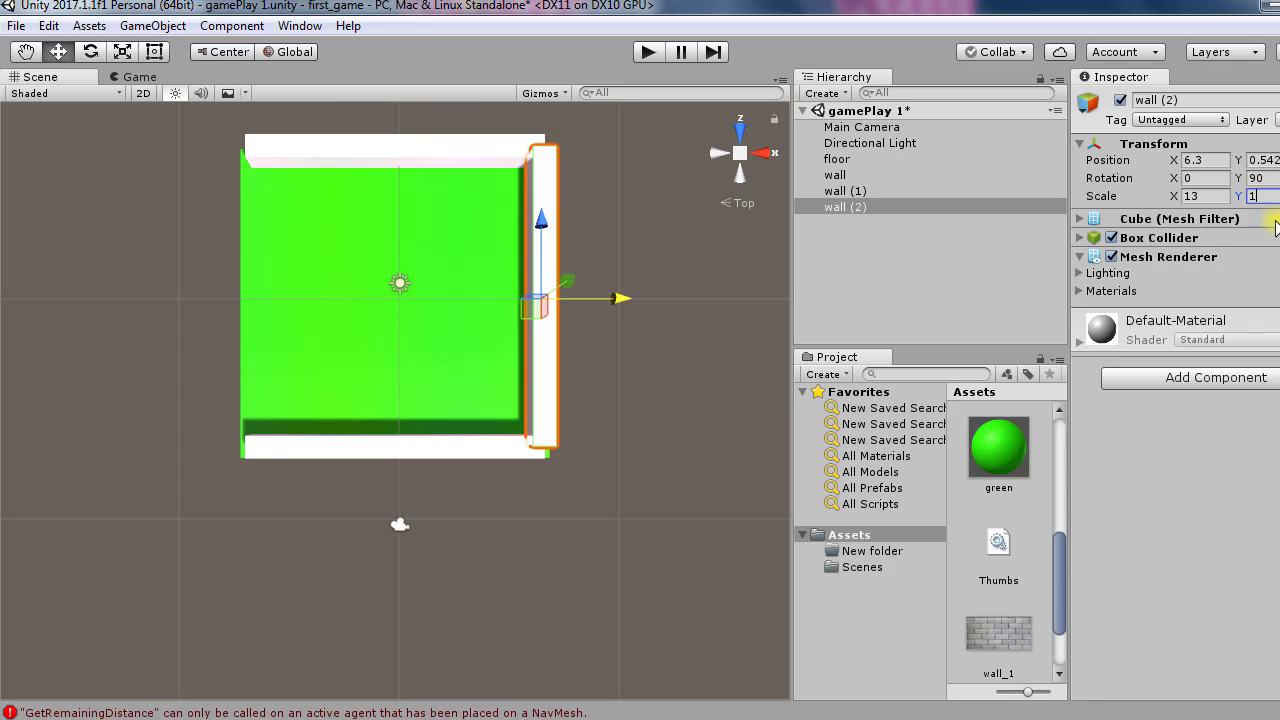
Adjust wall (2)'s X scale, trying 12 and settling on 14 so the wall spans the floor's full side.
{"action": "left_click", "coordinate": [1212, 196]}
{"action": "type", "text": "12"}
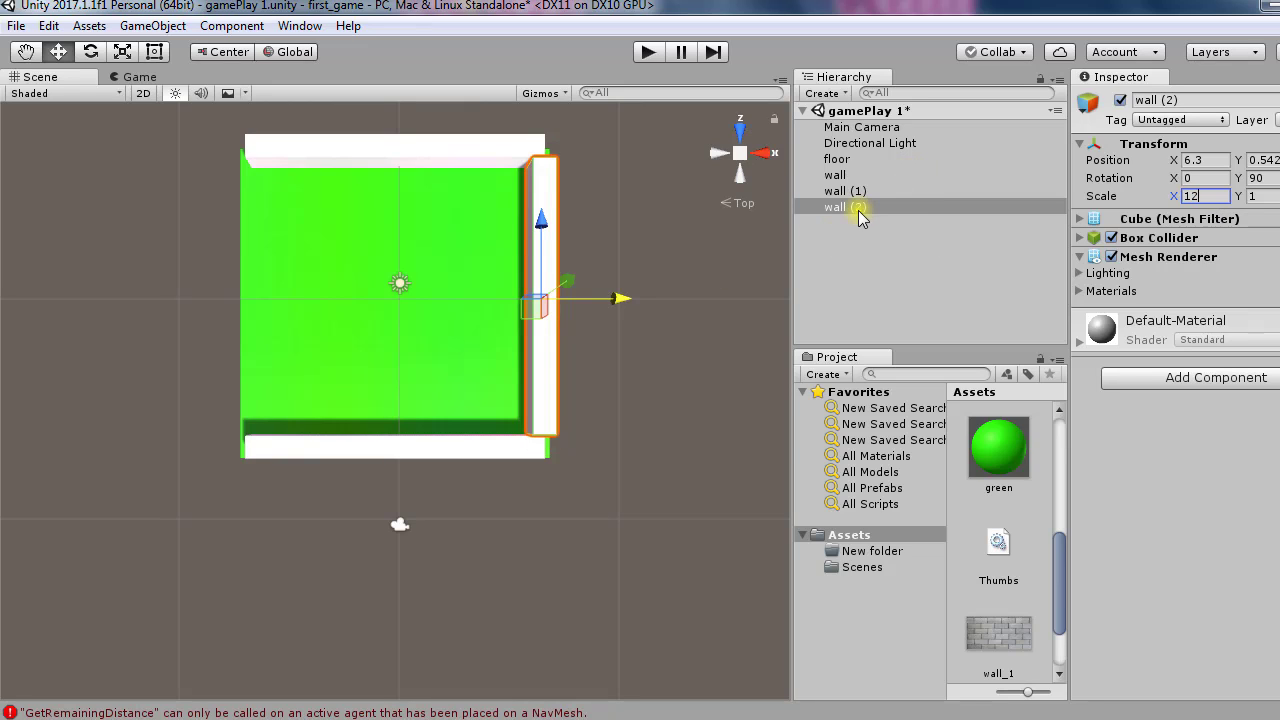
{"action": "double_click", "coordinate": [858, 207]}
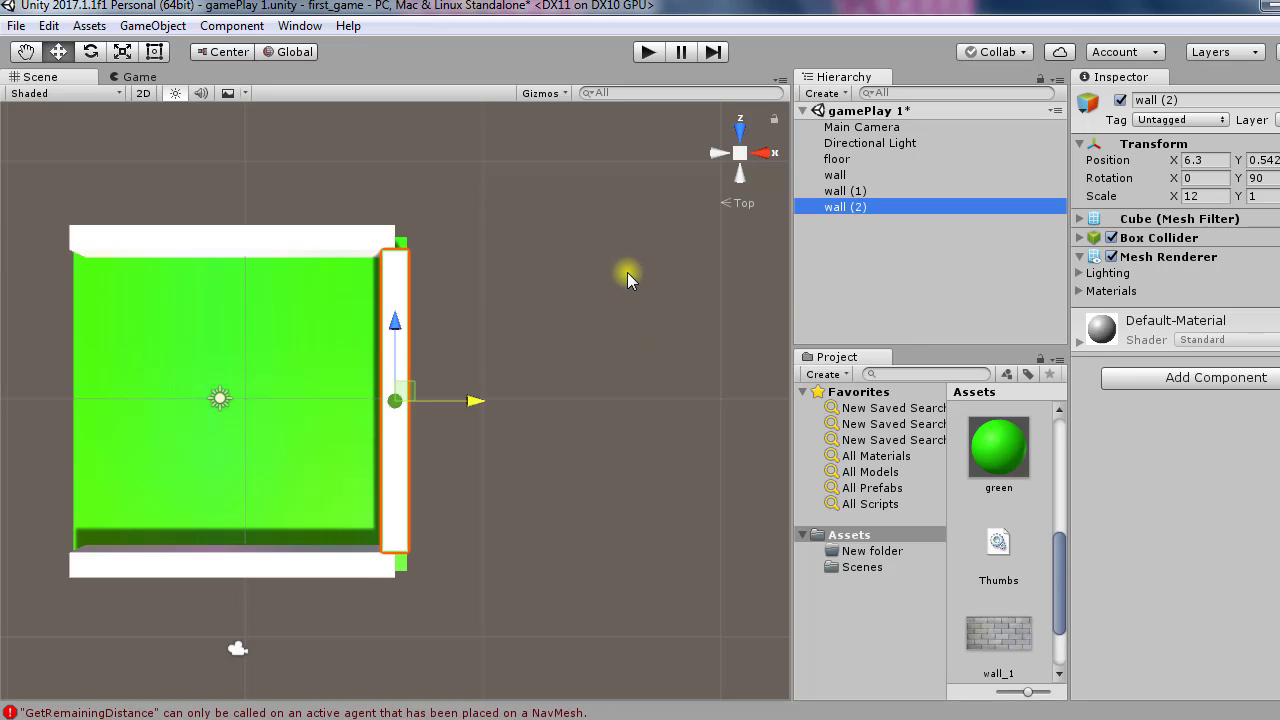
{"action": "left_click", "coordinate": [1205, 196]}
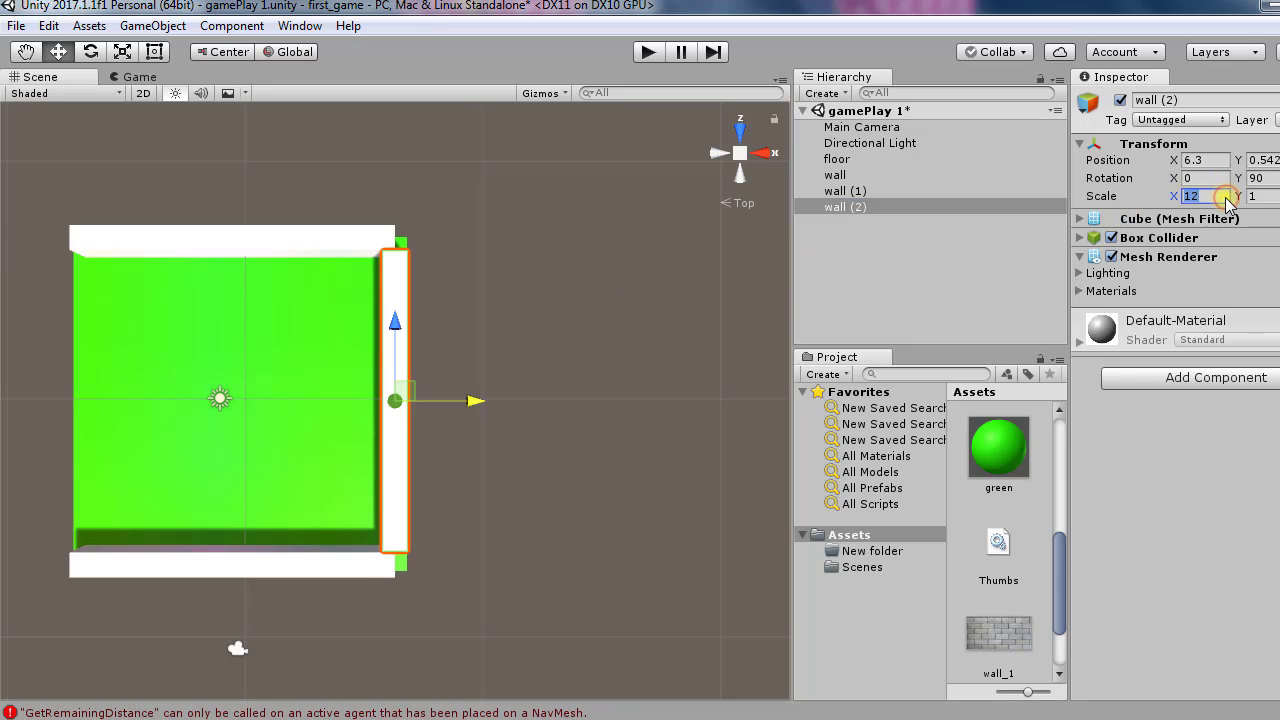
{"action": "type", "text": "14"}
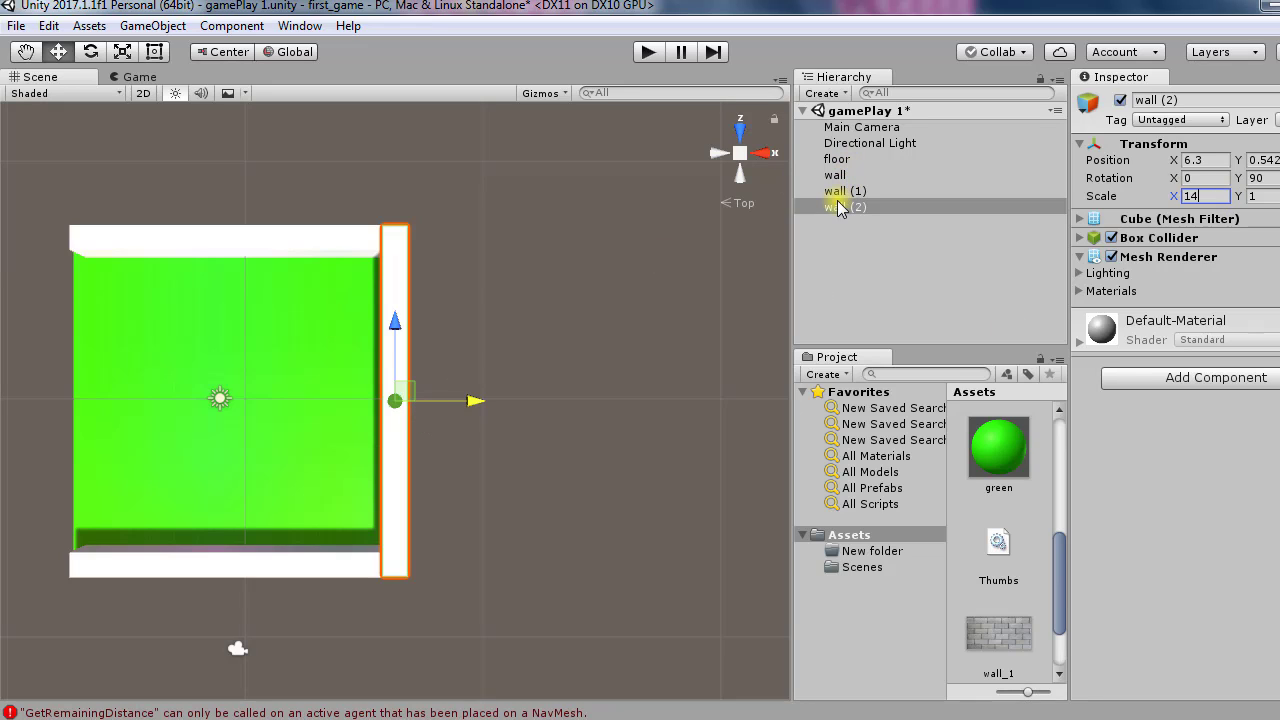
Duplicate wall (2) and move the copy along X to the floor's opposite side edge, at X -6.93.
{"action": "left_click", "coordinate": [836, 210]}
{"action": "key", "text": "ctrl+d"}
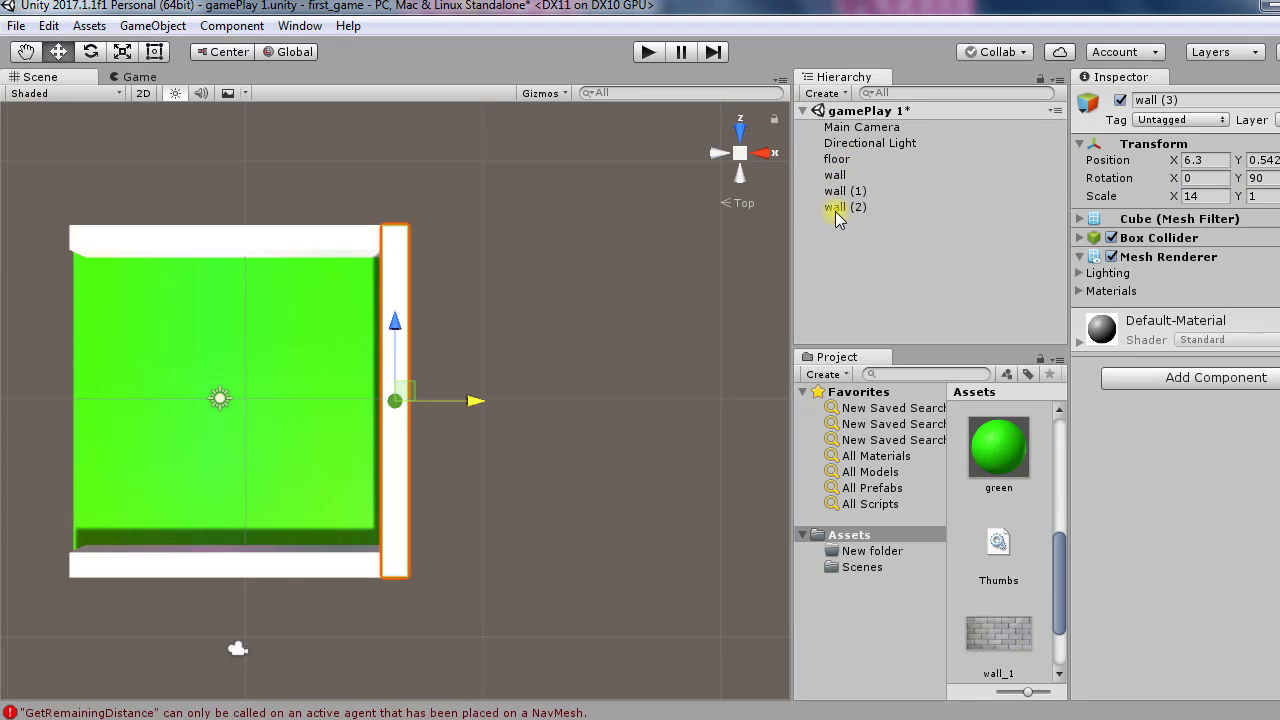
{"action": "left_click_drag", "start_coordinate": [479, 407], "coordinate": [152, 399]}
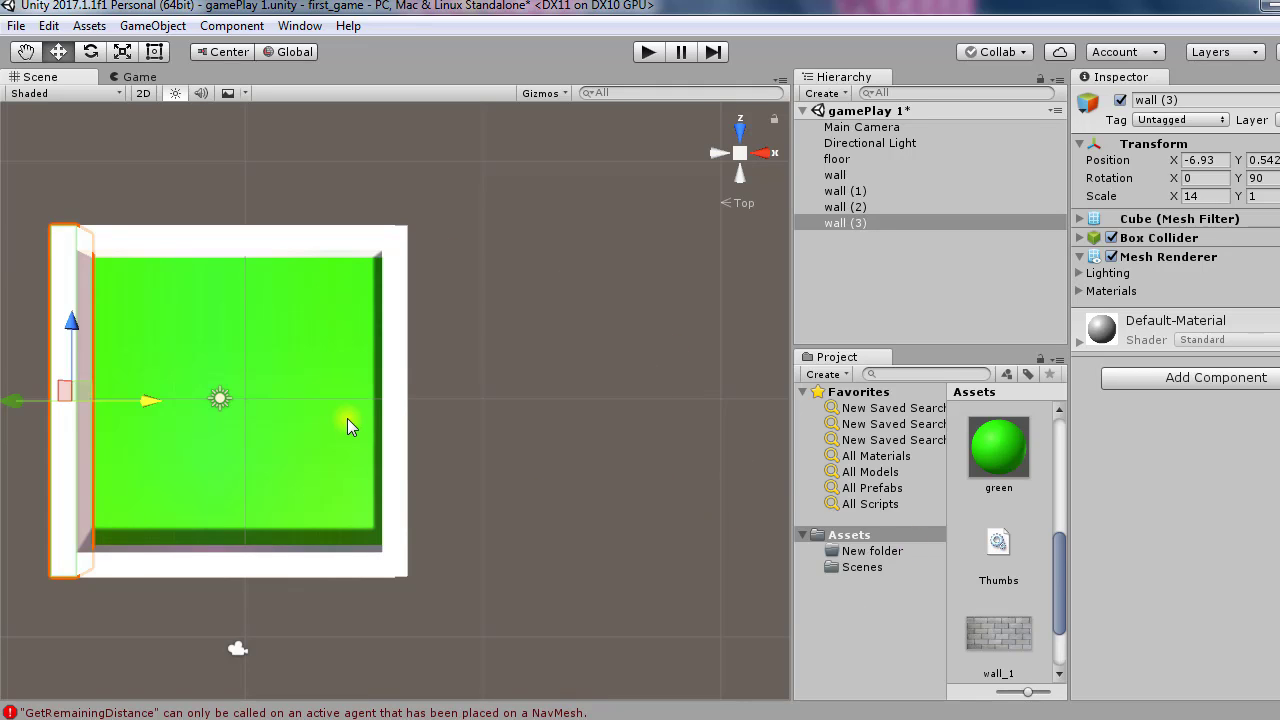
Create a new material in the Assets folder and name it walls color.
{"action": "right_click", "coordinate": [882, 537]}
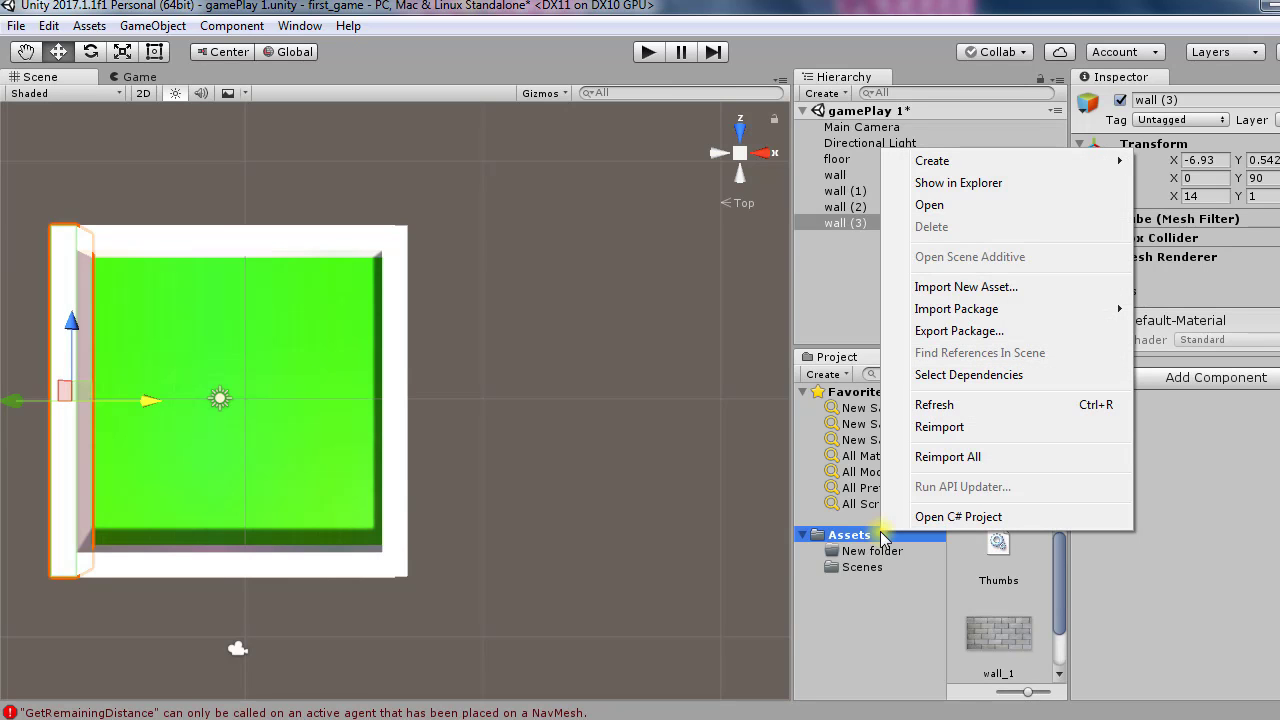
{"action": "mouse_move", "coordinate": [1038, 163]}
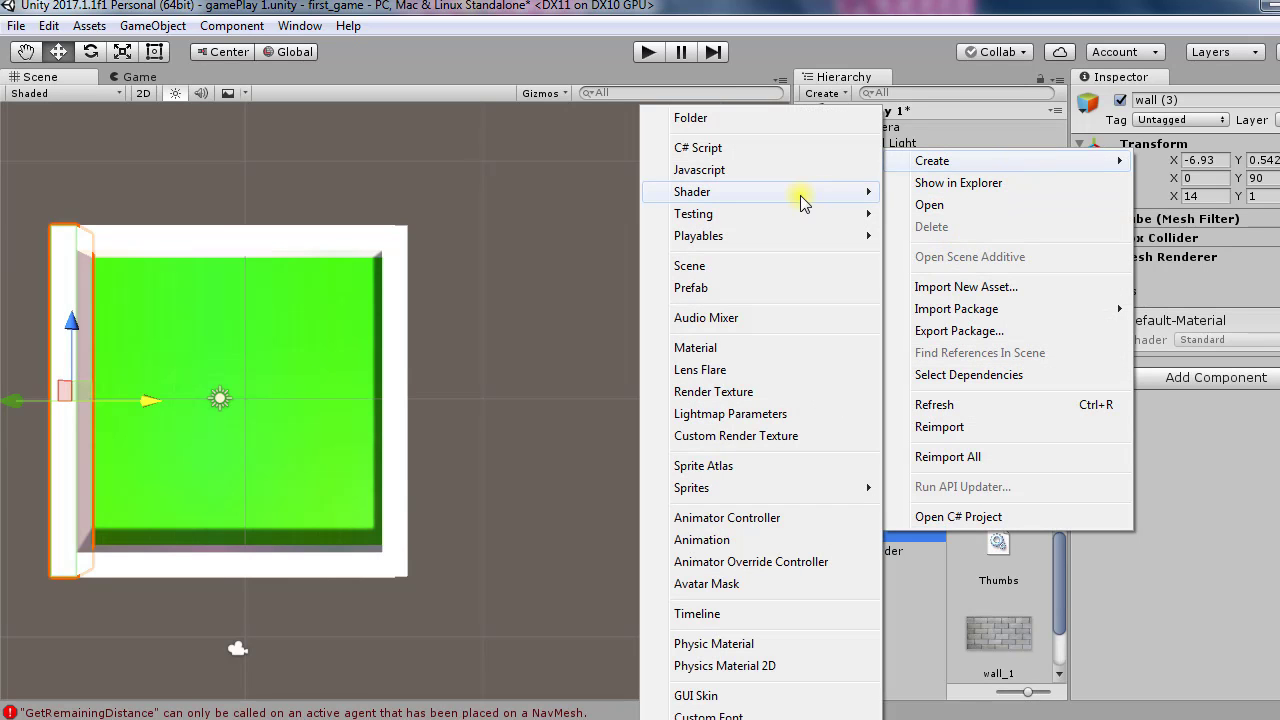
{"action": "left_click", "coordinate": [745, 348]}
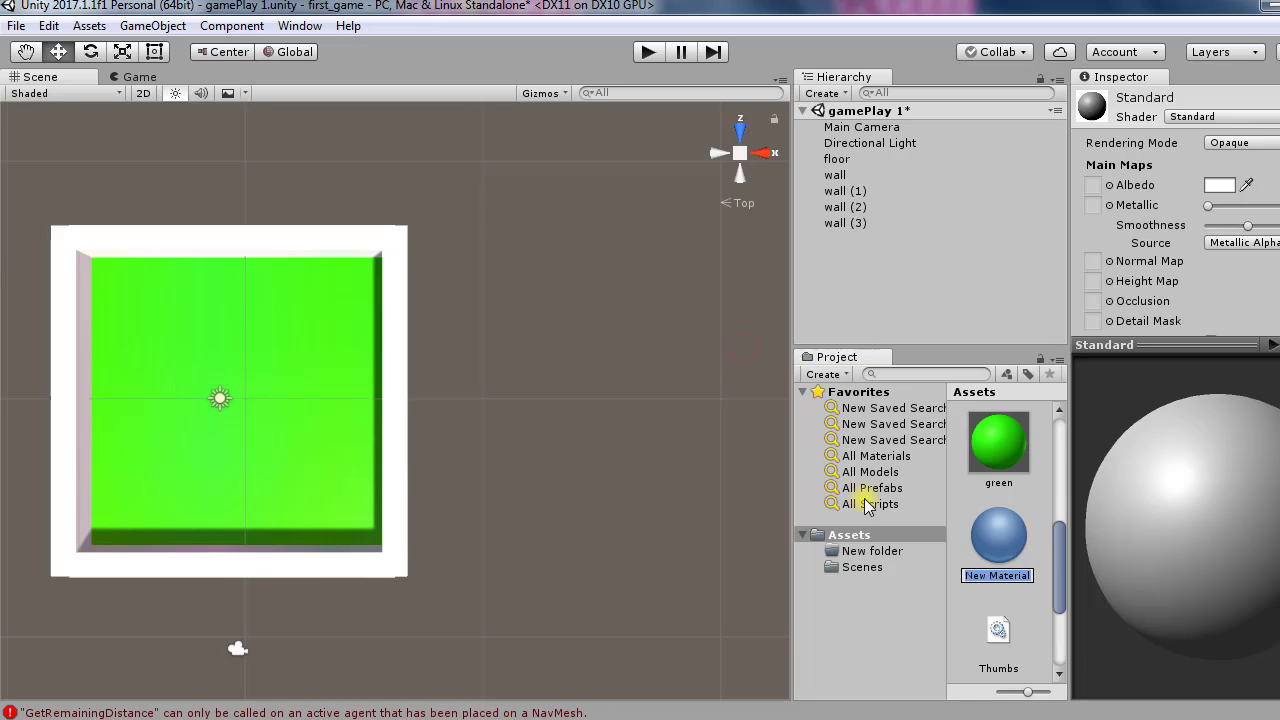
{"action": "type", "text": "walls color"}
{"action": "key", "text": "Return"}
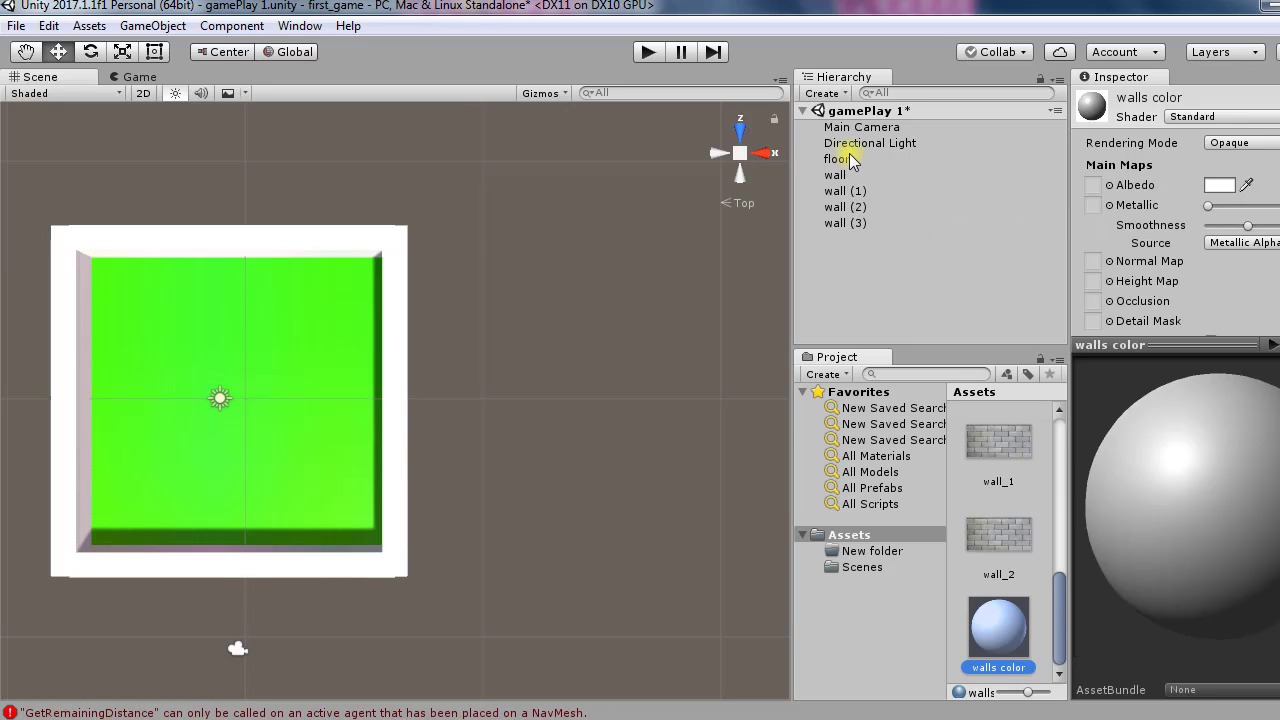
Set the albedo color of the walls color material to bright cyan.
{"action": "left_click", "coordinate": [1218, 185]}
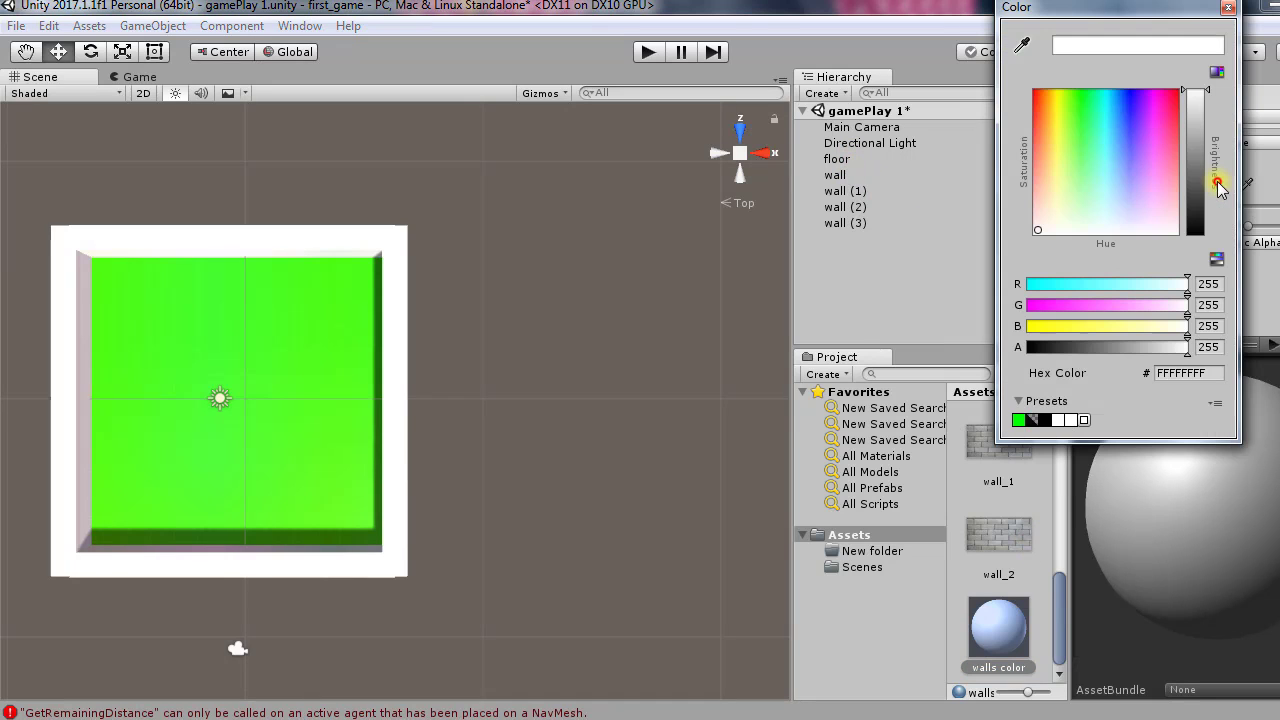
{"action": "left_click_drag", "start_coordinate": [1136, 8], "coordinate": [1006, 8]}
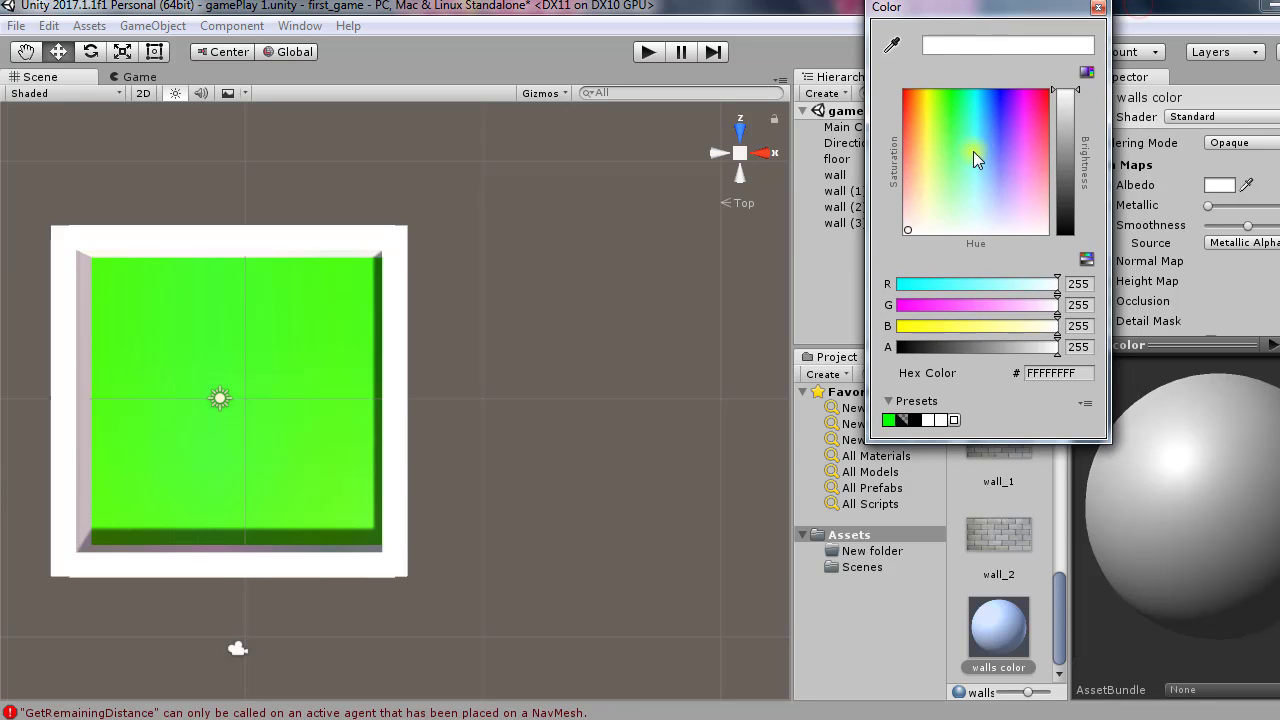
{"action": "left_click_drag", "start_coordinate": [959, 166], "coordinate": [976, 95]}
{"action": "left_click", "coordinate": [1098, 7]}
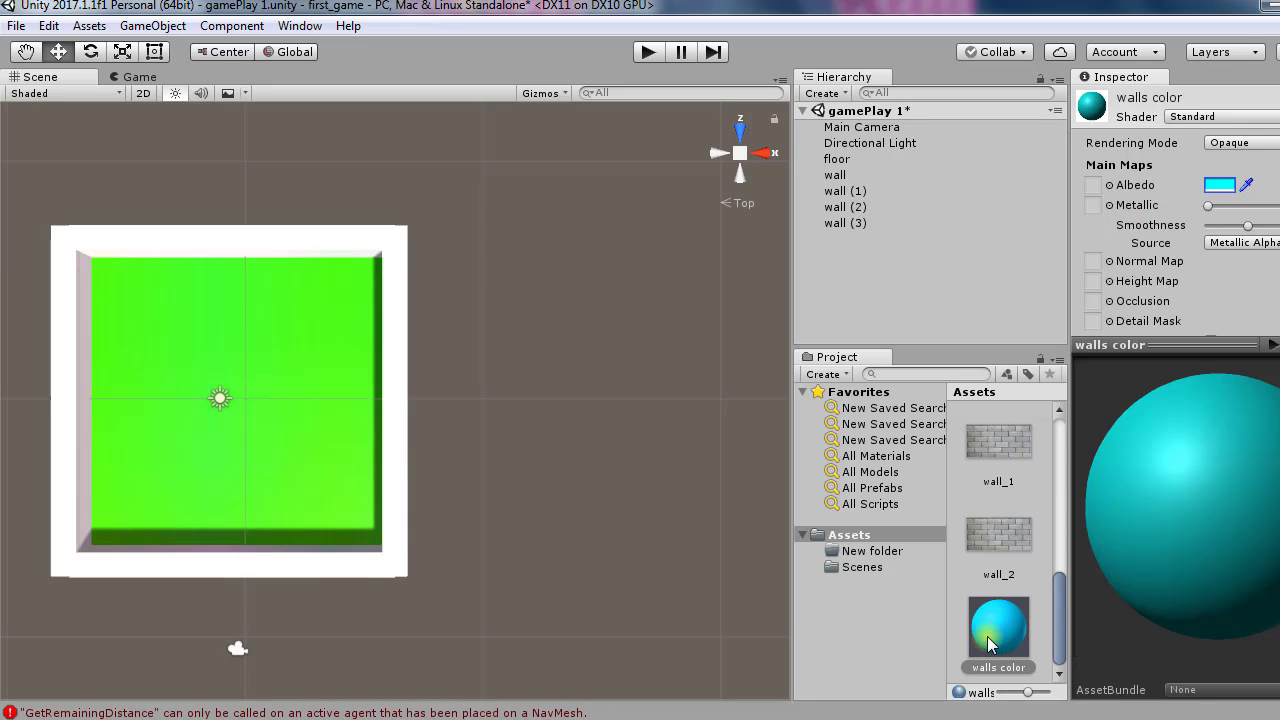
Apply the walls color material to all four walls around the floor.
{"action": "left_click_drag", "start_coordinate": [987, 636], "coordinate": [402, 474]}
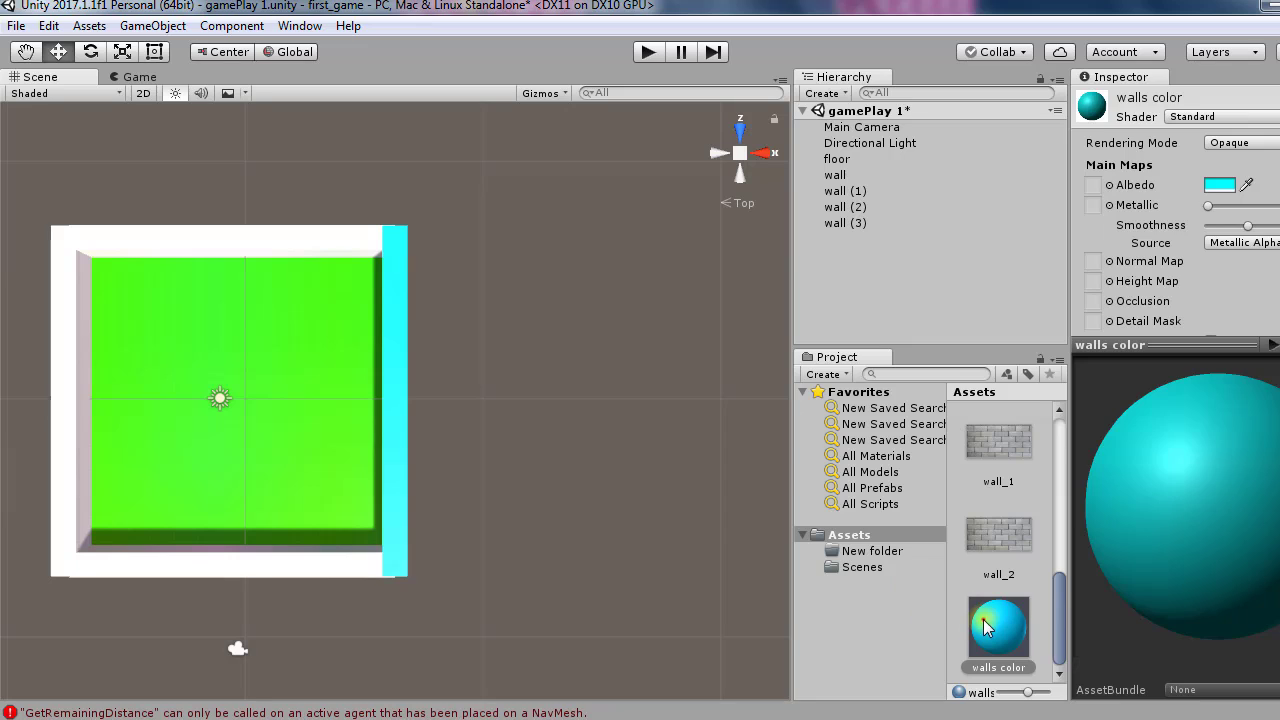
{"action": "left_click_drag", "start_coordinate": [986, 620], "coordinate": [70, 460]}
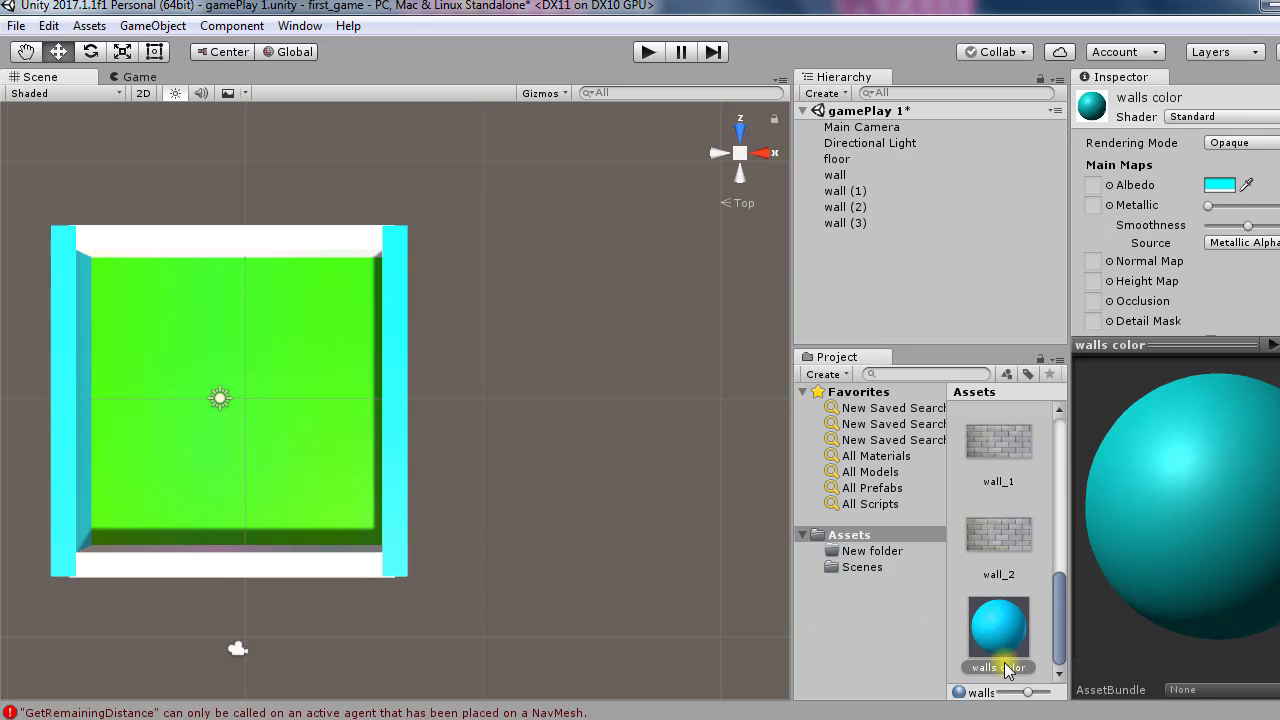
{"action": "left_click_drag", "start_coordinate": [1004, 662], "coordinate": [346, 557]}
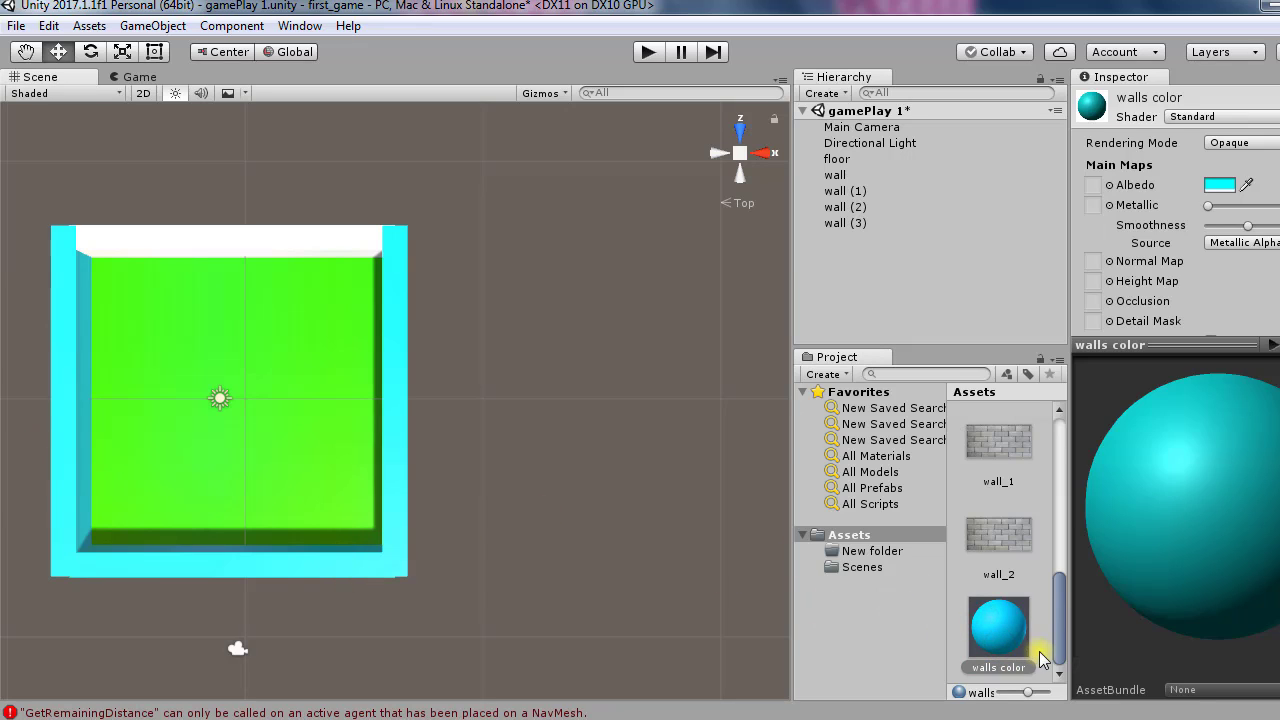
{"action": "left_click_drag", "start_coordinate": [1013, 644], "coordinate": [292, 281]}
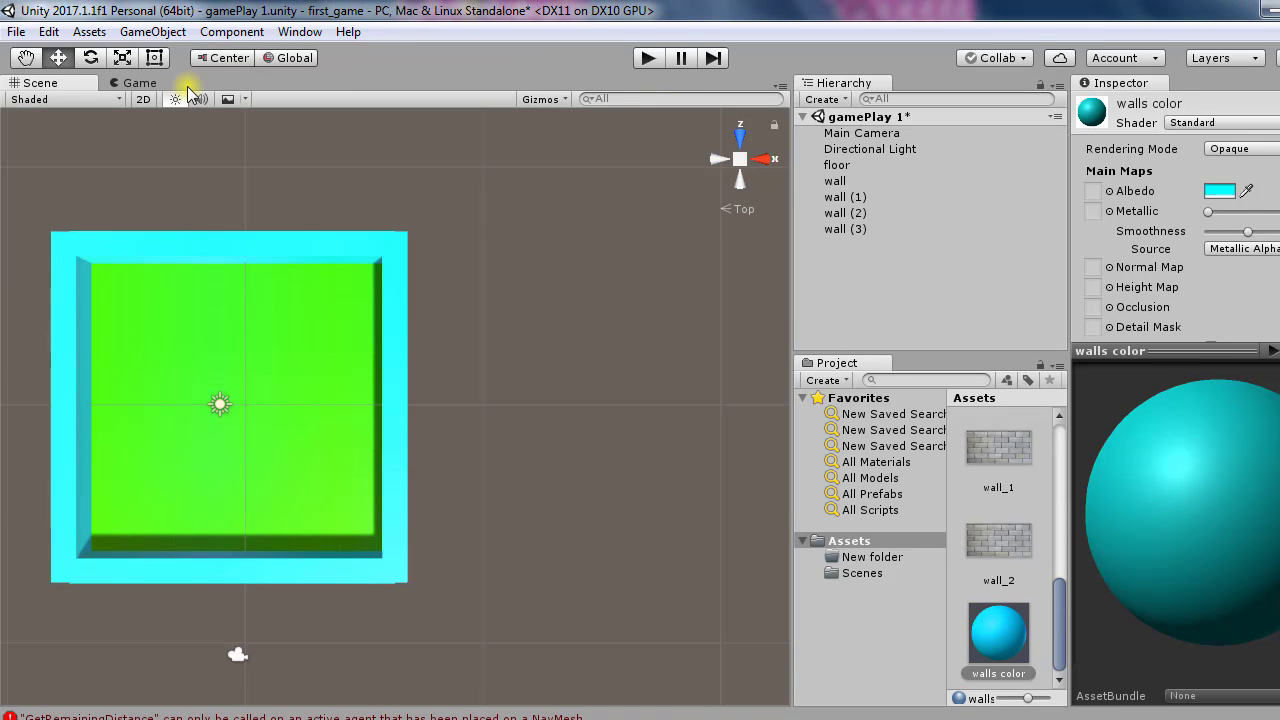
Add a 3D sphere to the scene and reset its transform to position 0, 0, 0.
{"action": "left_click", "coordinate": [143, 35]}
{"action": "mouse_move", "coordinate": [271, 100]}
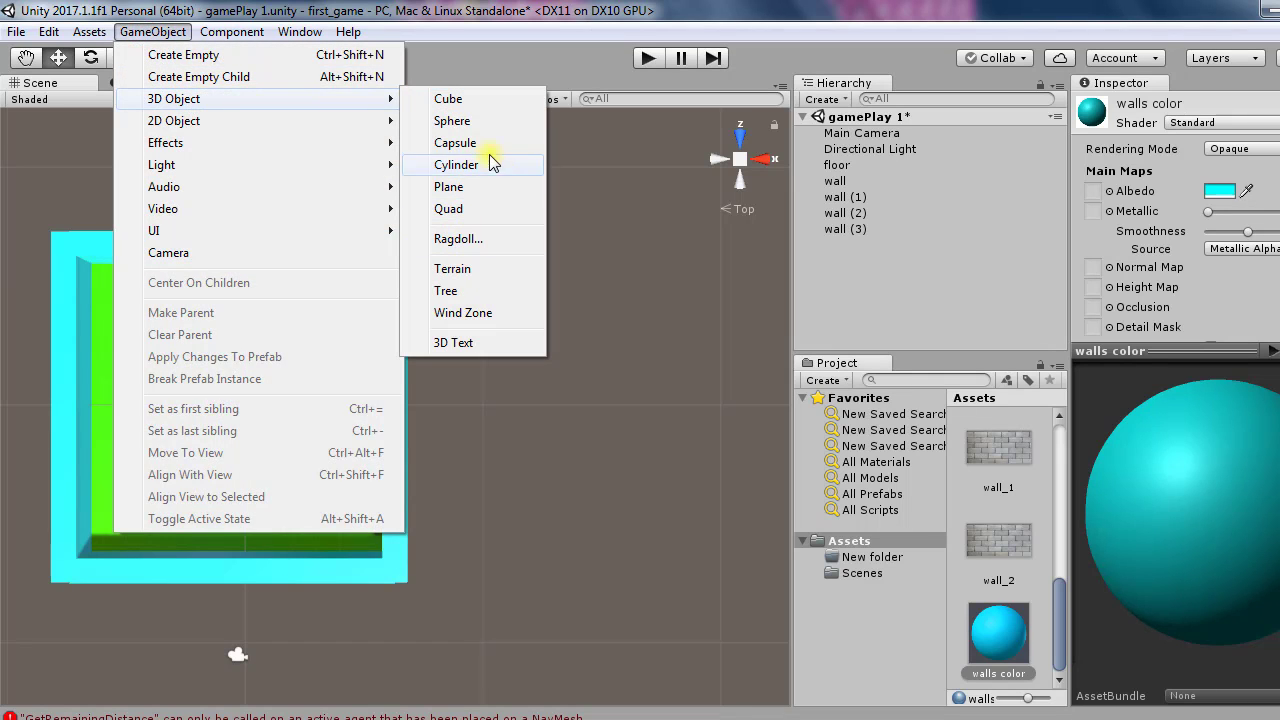
{"action": "left_click", "coordinate": [505, 120]}
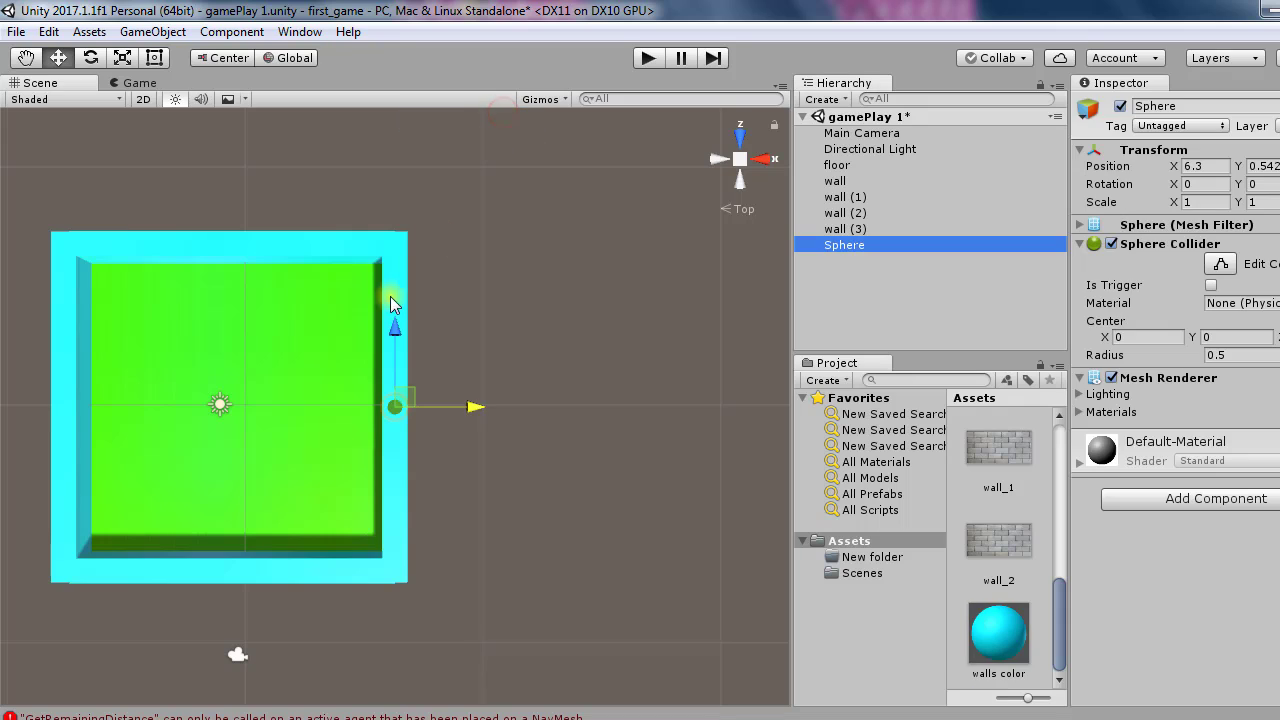
{"action": "right_click", "coordinate": [1110, 158]}
{"action": "left_click", "coordinate": [1112, 161]}
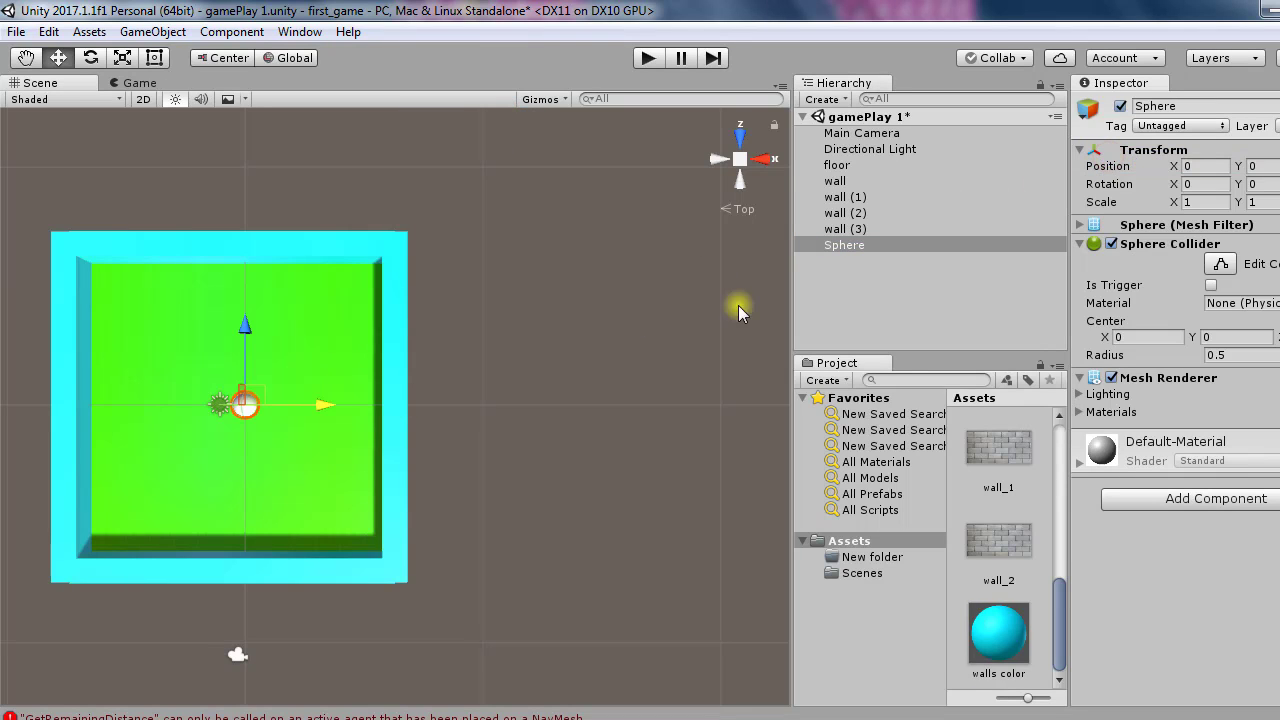
{"action": "left_click", "coordinate": [113, 86]}
{"action": "left_click", "coordinate": [80, 83]}
Create a new material in the Assets folder and name it ball.
{"action": "right_click", "coordinate": [841, 542]}
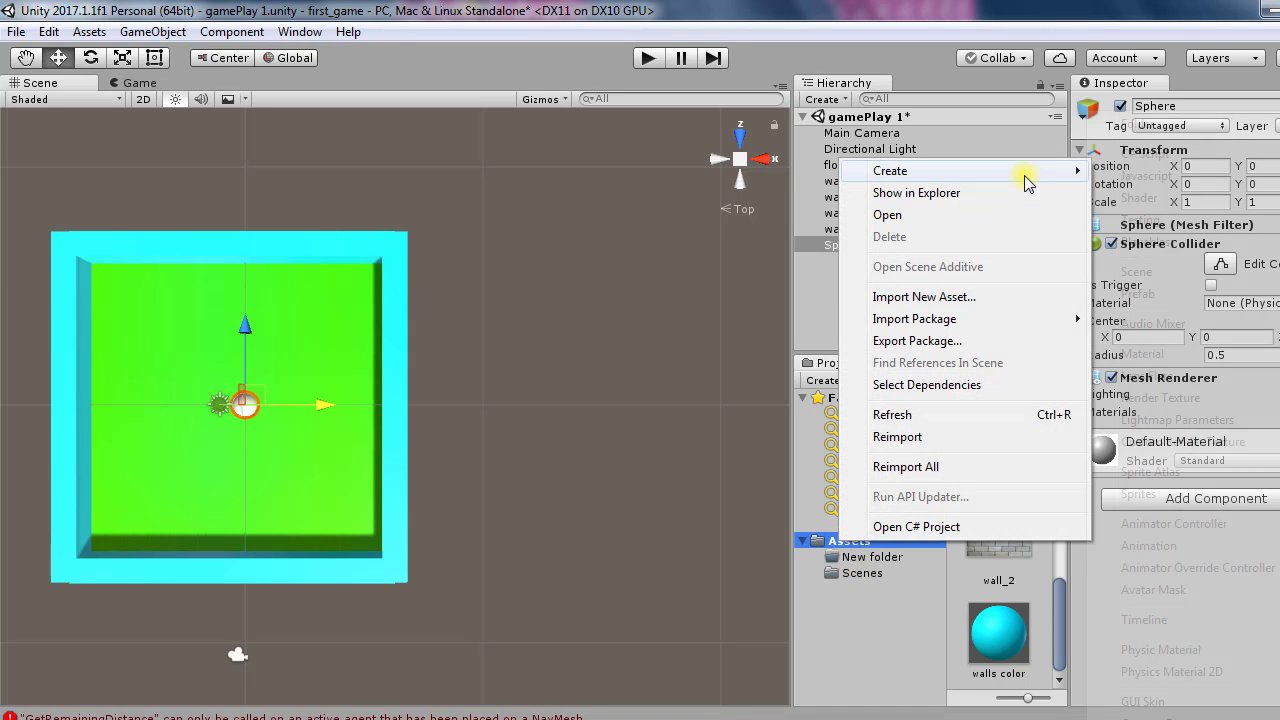
{"action": "mouse_move", "coordinate": [1020, 174]}
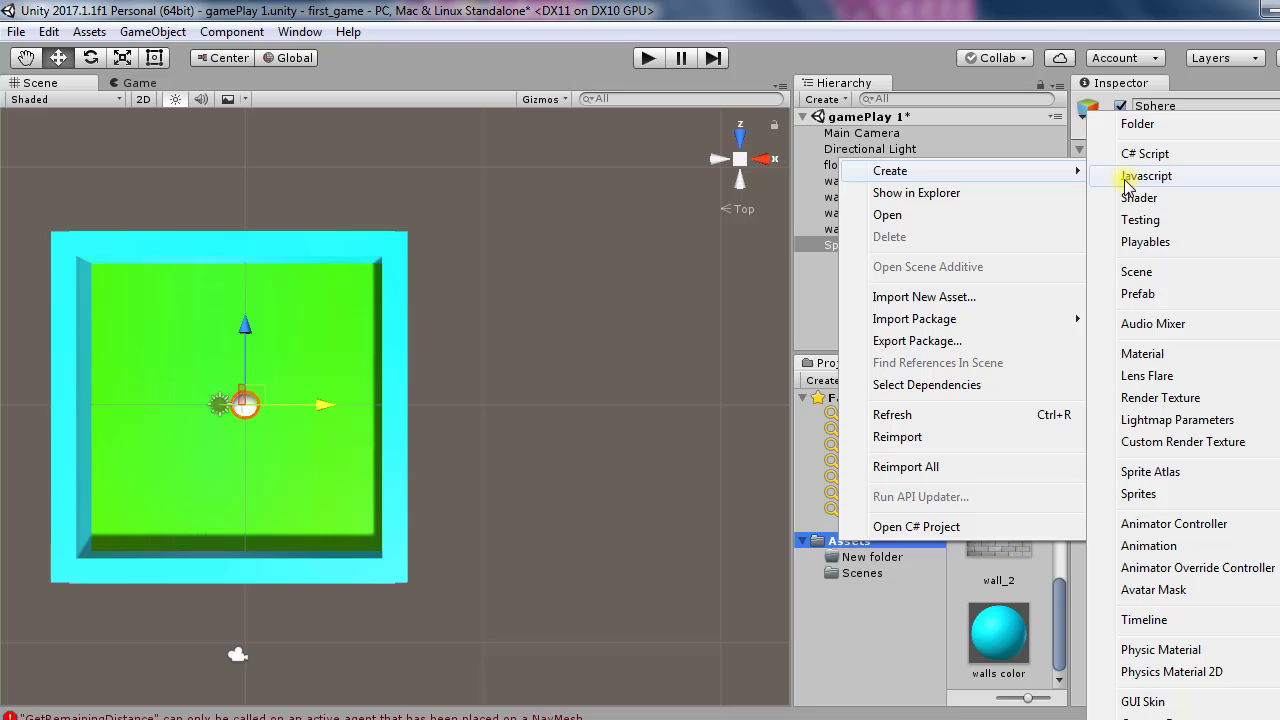
{"action": "left_click", "coordinate": [1148, 353]}
{"action": "type", "text": "ball"}
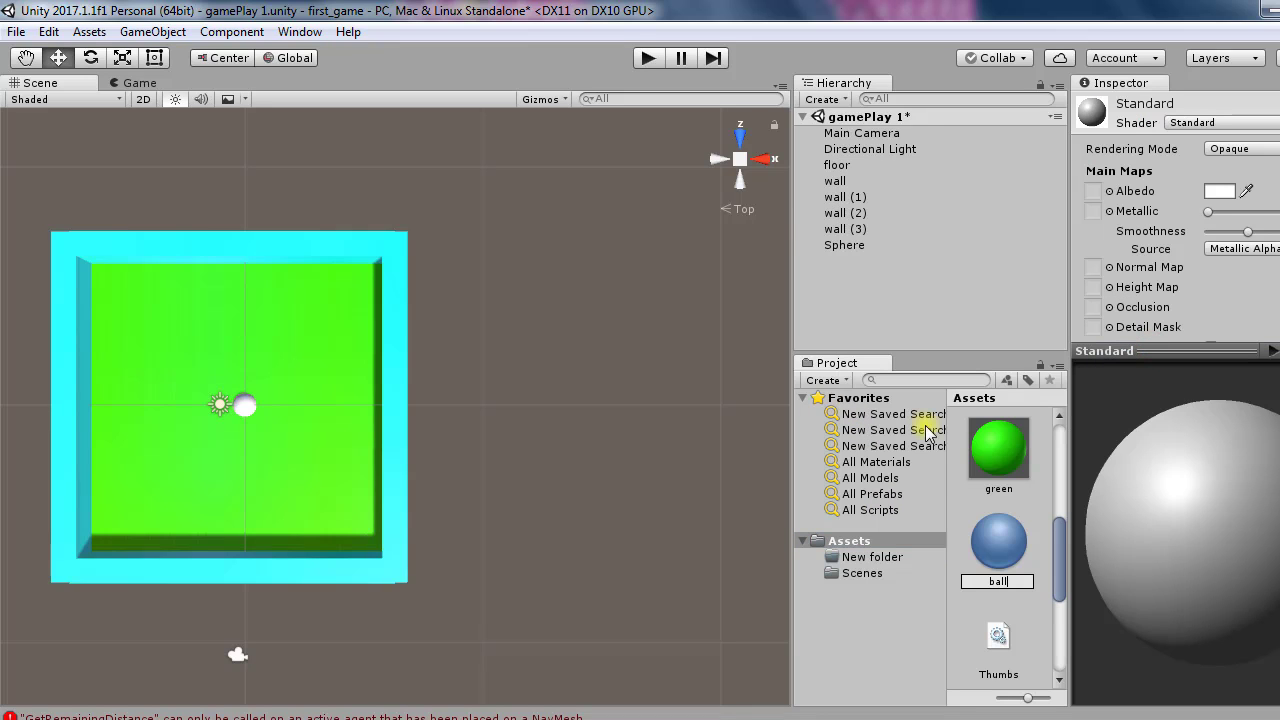
{"action": "key", "text": "Return"}
Set the ball material's albedo to red FF0000 and apply the material to the sphere.
{"action": "left_click", "coordinate": [1220, 191]}
{"action": "left_click_drag", "start_coordinate": [1014, 137], "coordinate": [1048, 97]}
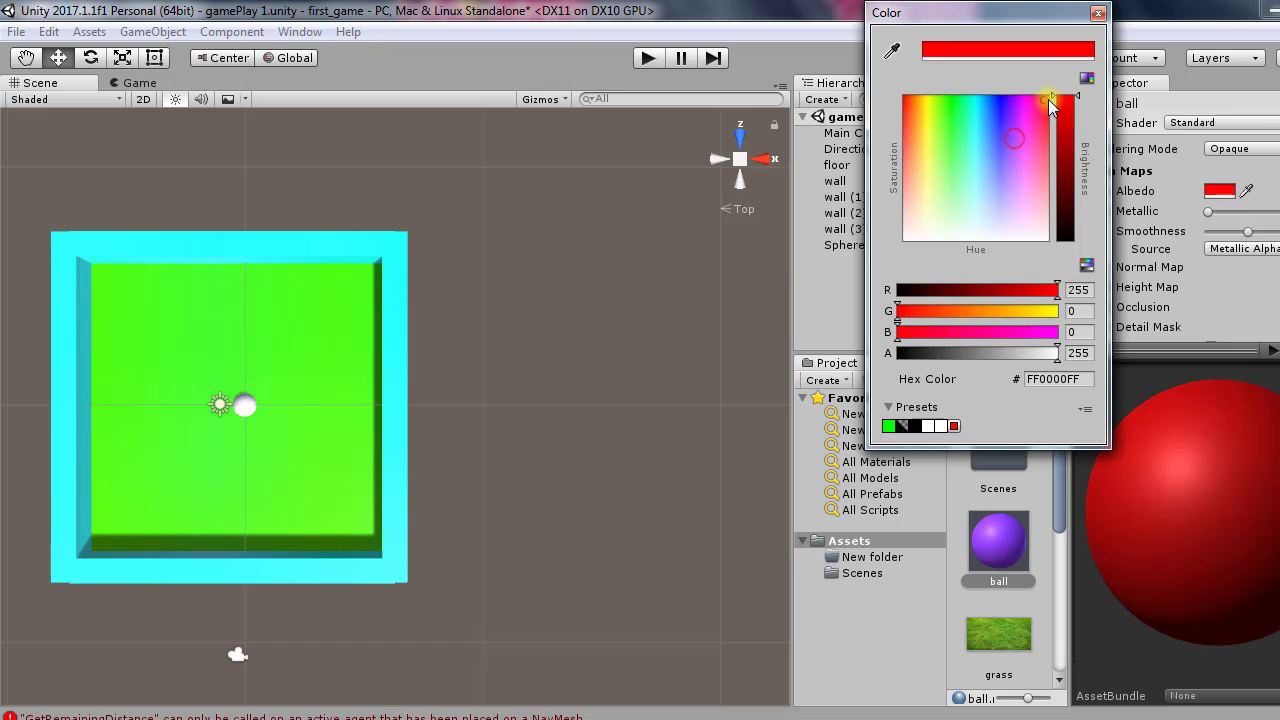
{"action": "left_click", "coordinate": [1098, 12]}
{"action": "left_click_drag", "start_coordinate": [998, 540], "coordinate": [246, 410]}
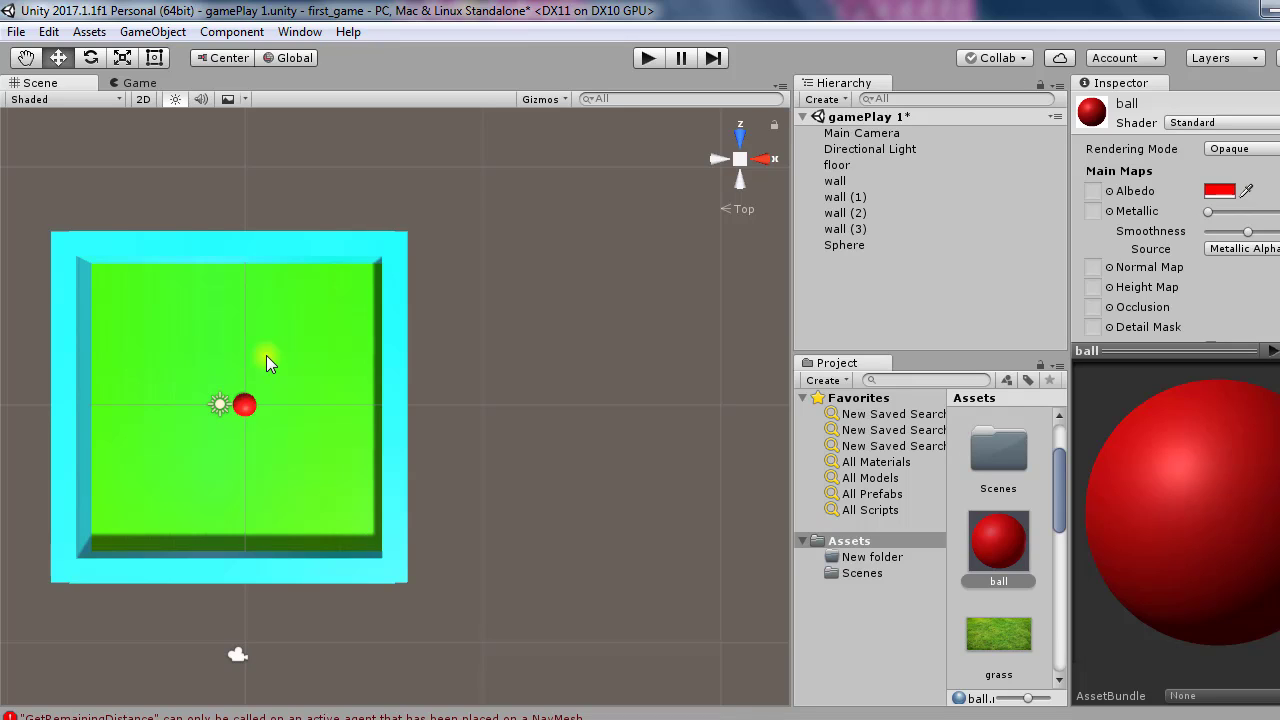
Import the Characters standard asset package into the project with all of its items included.
{"action": "left_click", "coordinate": [163, 31]}
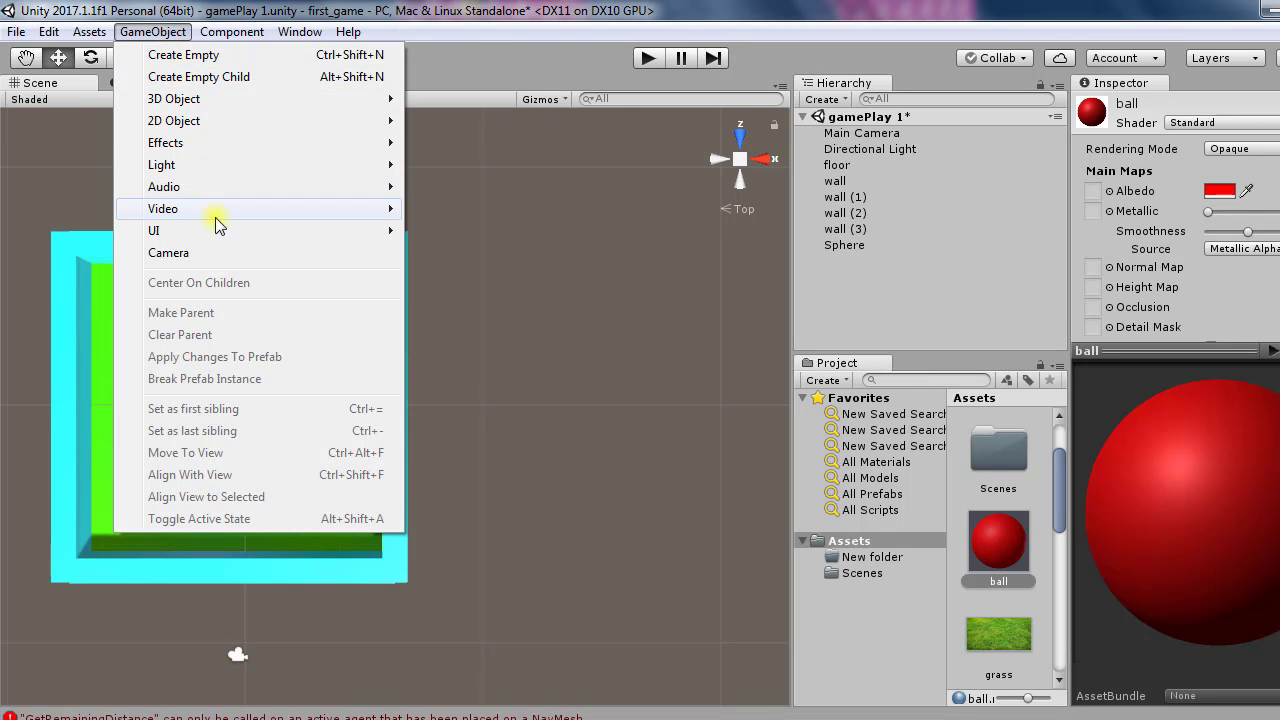
{"action": "mouse_move", "coordinate": [89, 31]}
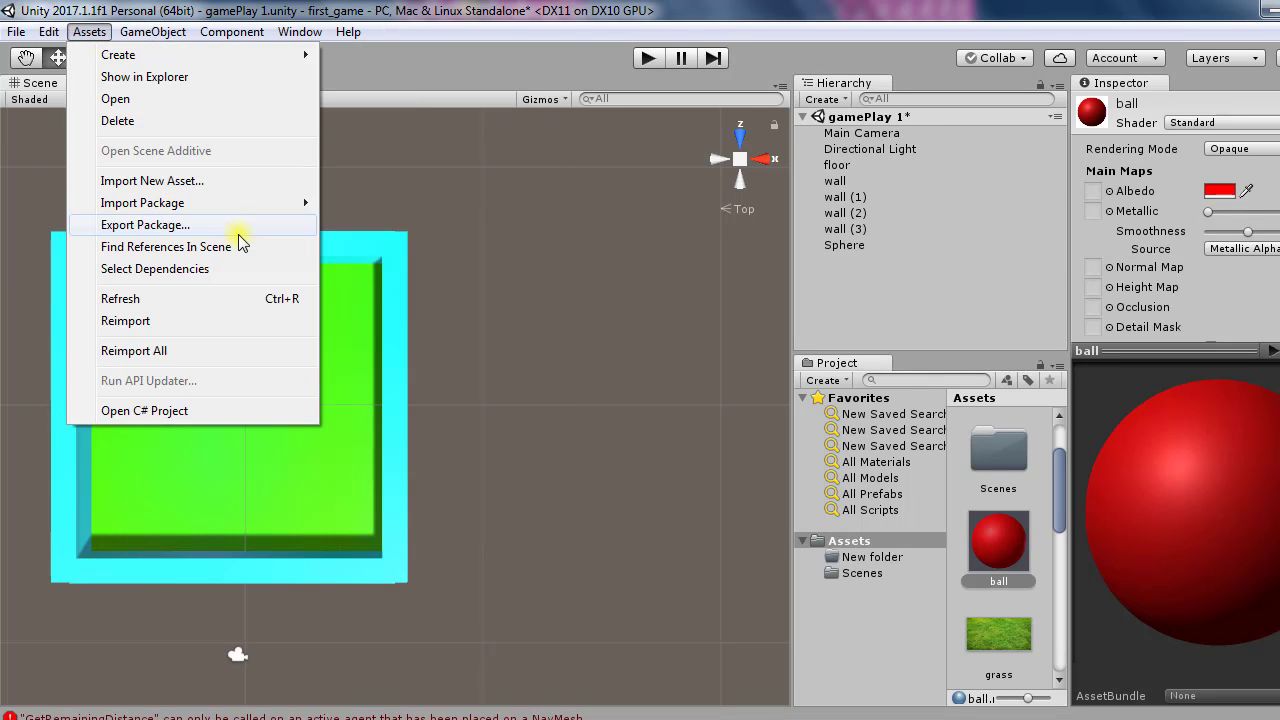
{"action": "mouse_move", "coordinate": [274, 206]}
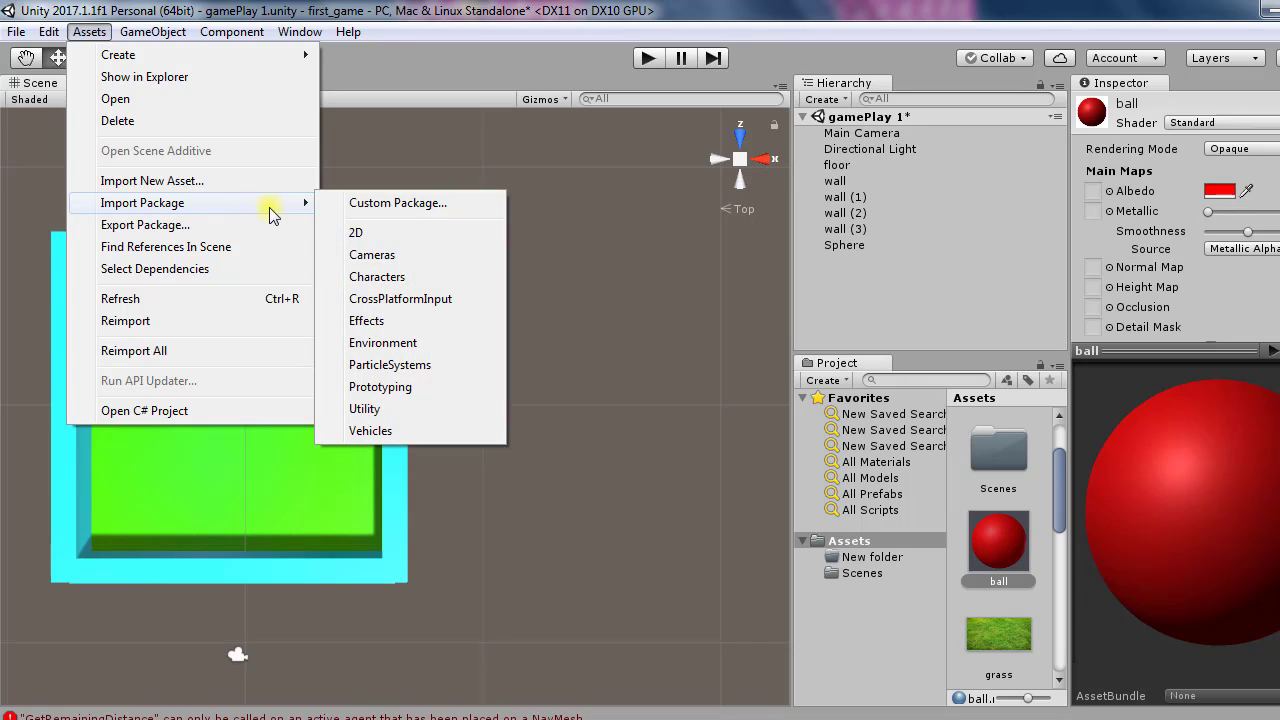
{"action": "left_click", "coordinate": [421, 286]}
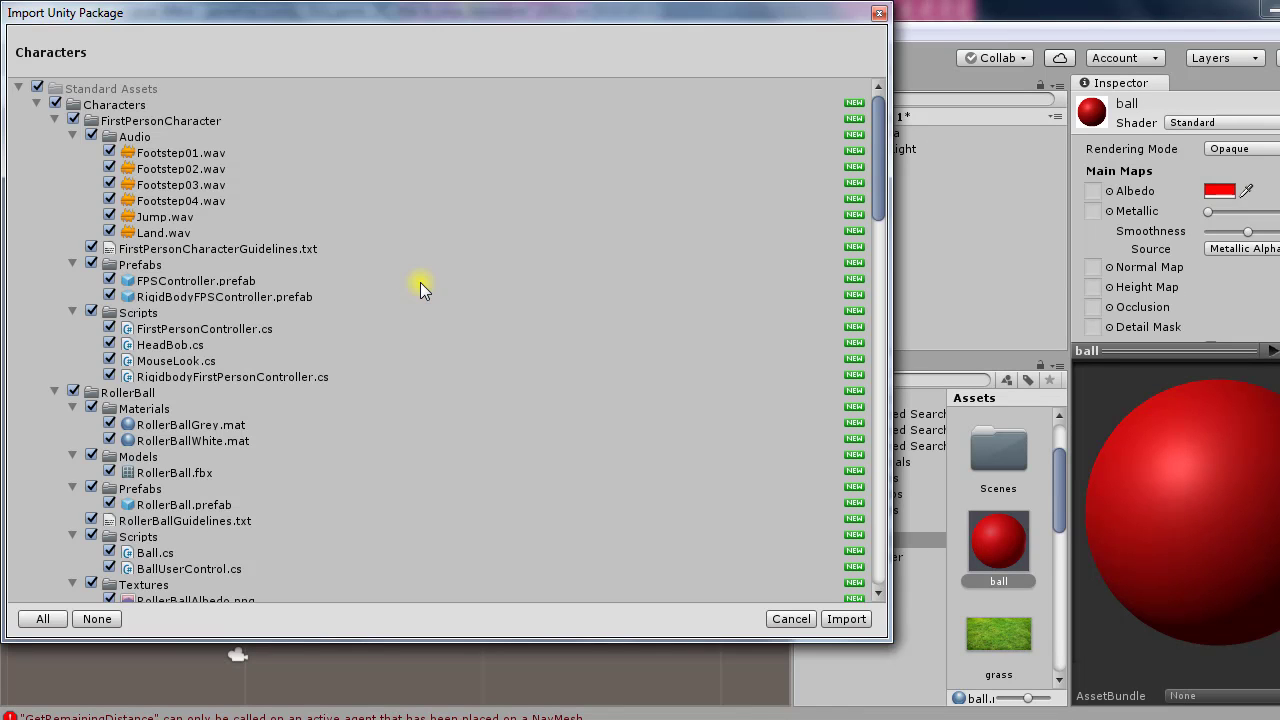
{"action": "left_click", "coordinate": [846, 619]}
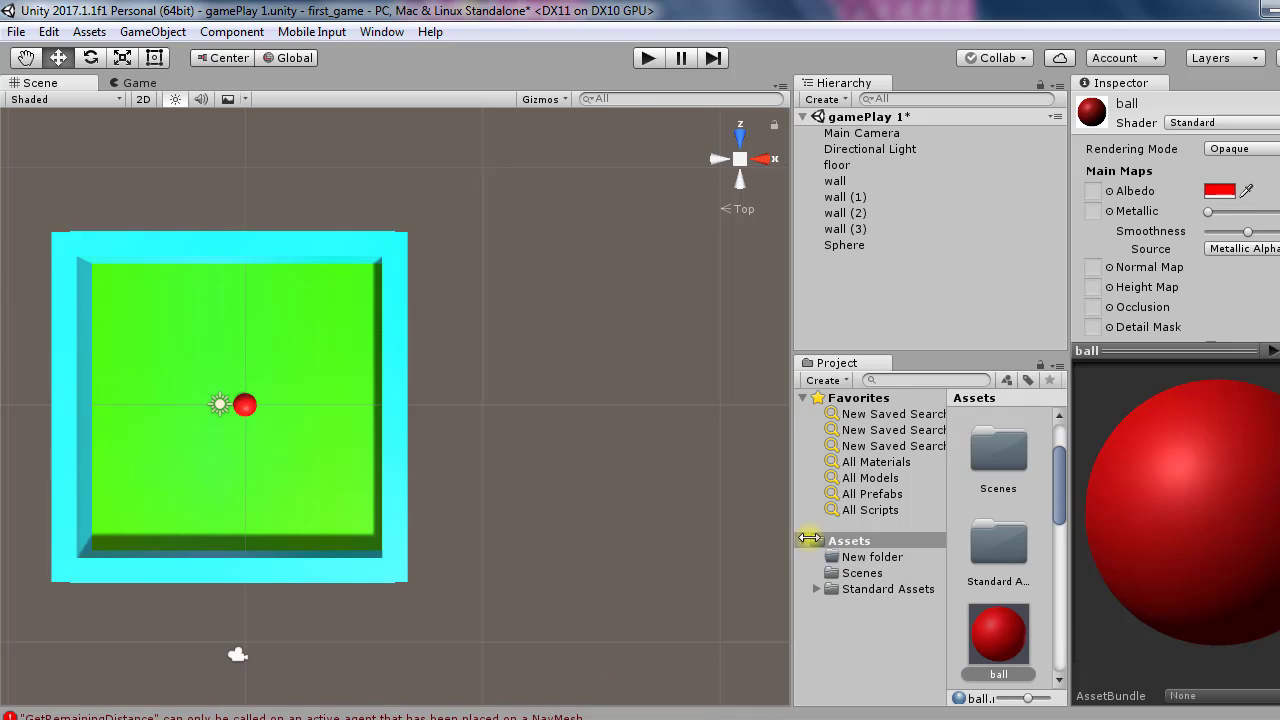
Place the FPSController prefab from the FirstPersonCharacter Prefabs folder on the green floor, just in front of the red ball.
{"action": "left_click", "coordinate": [814, 594]}
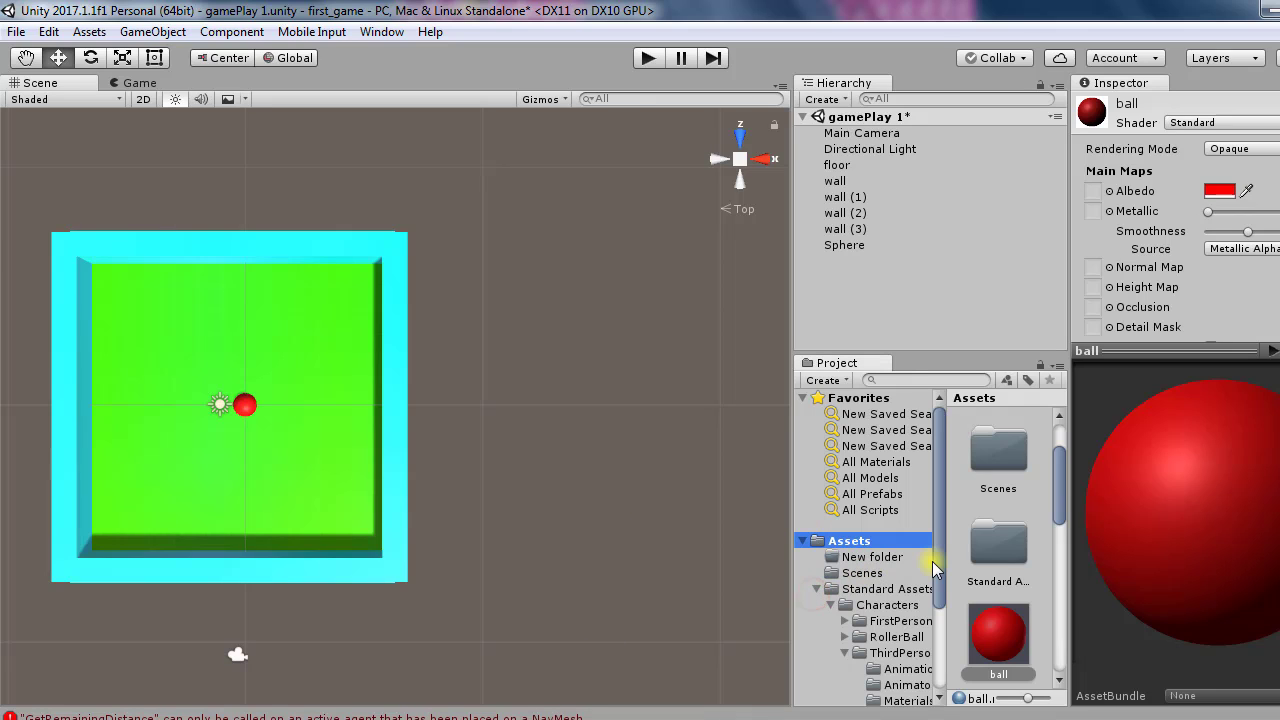
{"action": "scroll", "coordinate": [928, 562], "scroll_direction": "down", "scroll_amount": 3}
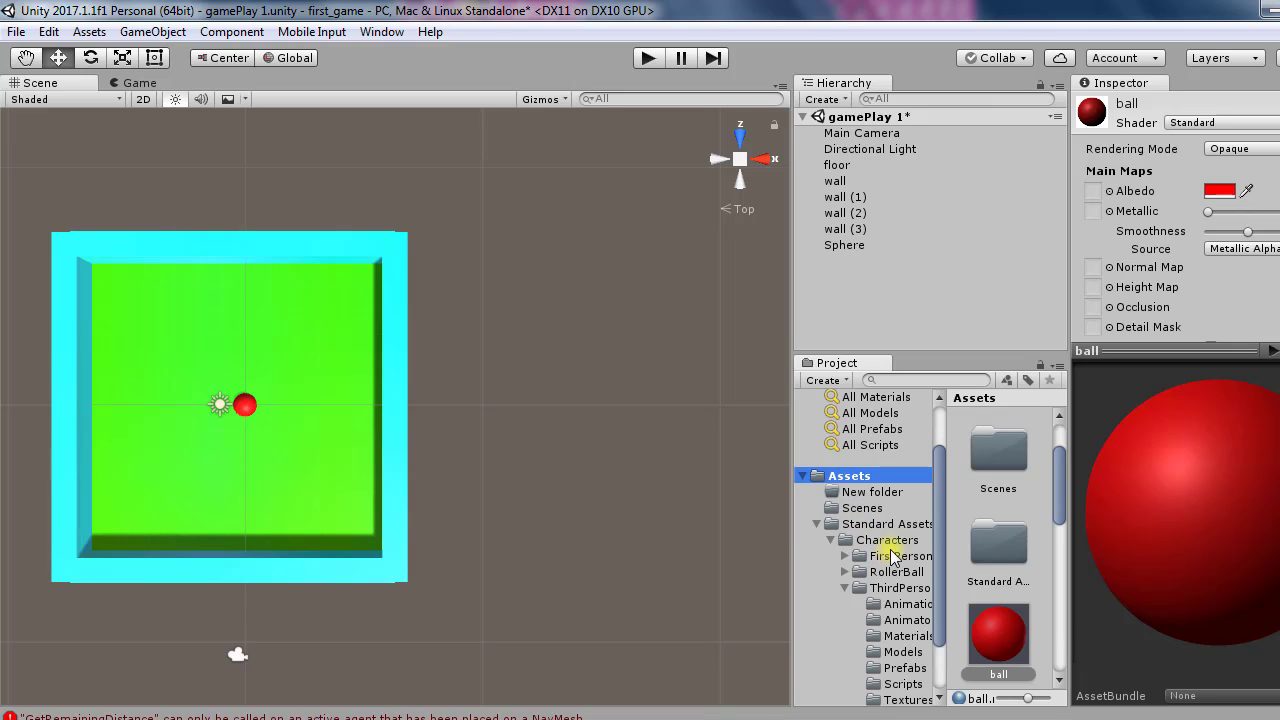
{"action": "left_click", "coordinate": [891, 542]}
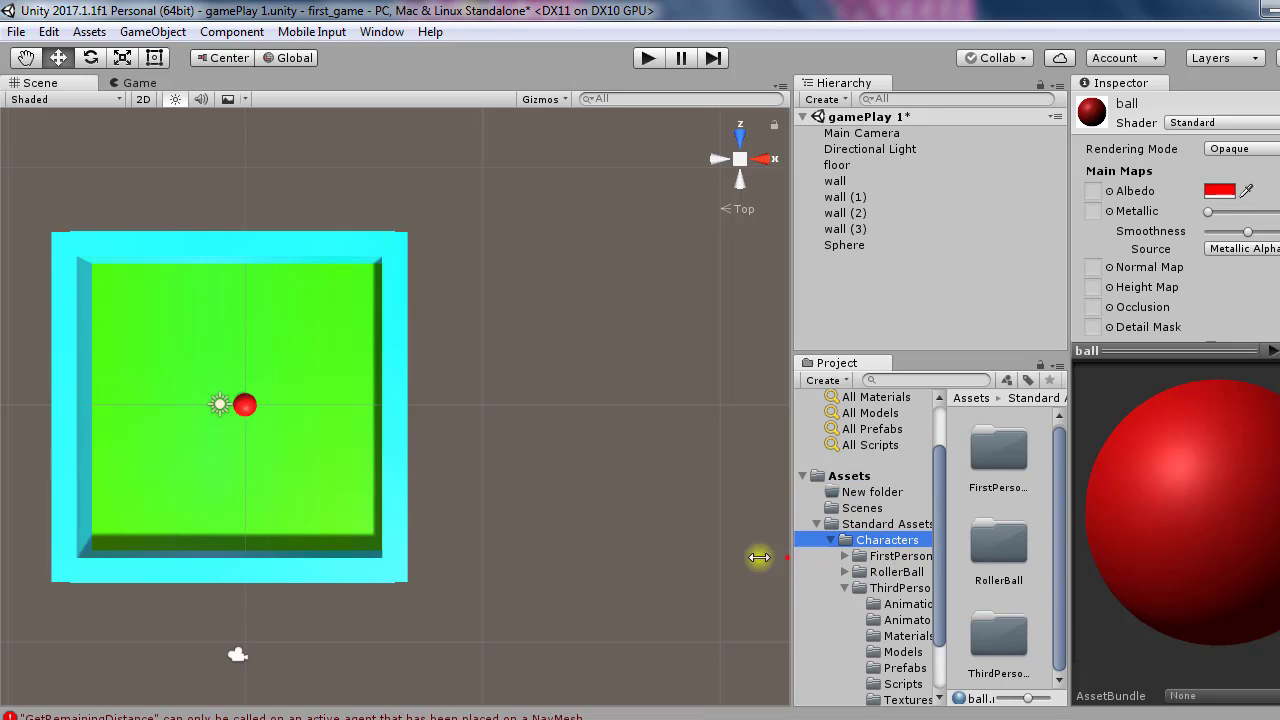
{"action": "left_click_drag", "start_coordinate": [759, 557], "coordinate": [715, 557]}
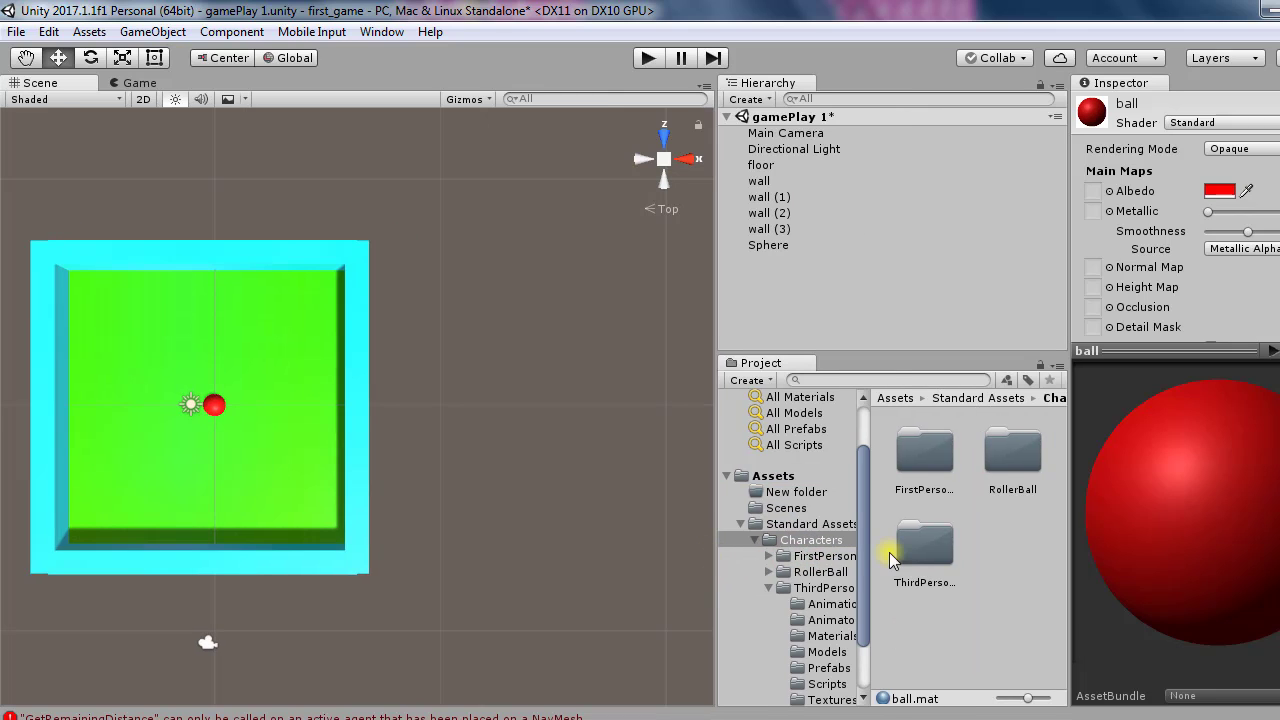
{"action": "double_click", "coordinate": [923, 454]}
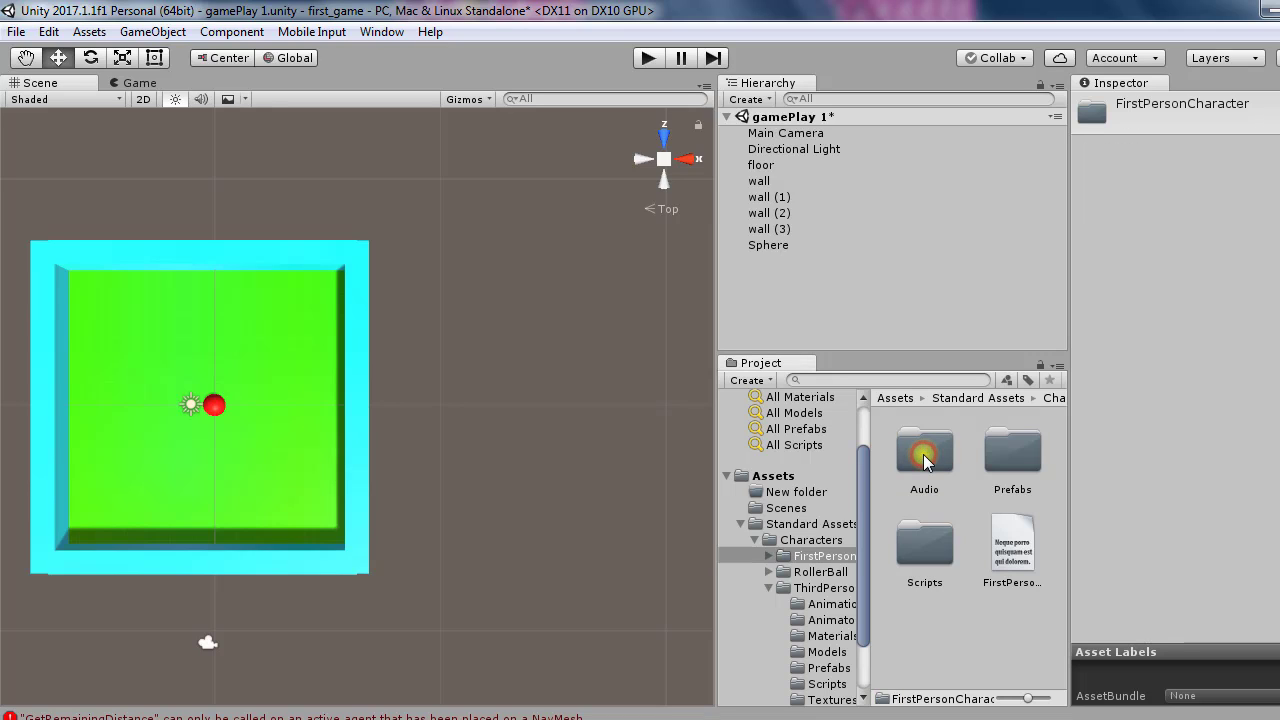
{"action": "double_click", "coordinate": [1024, 461]}
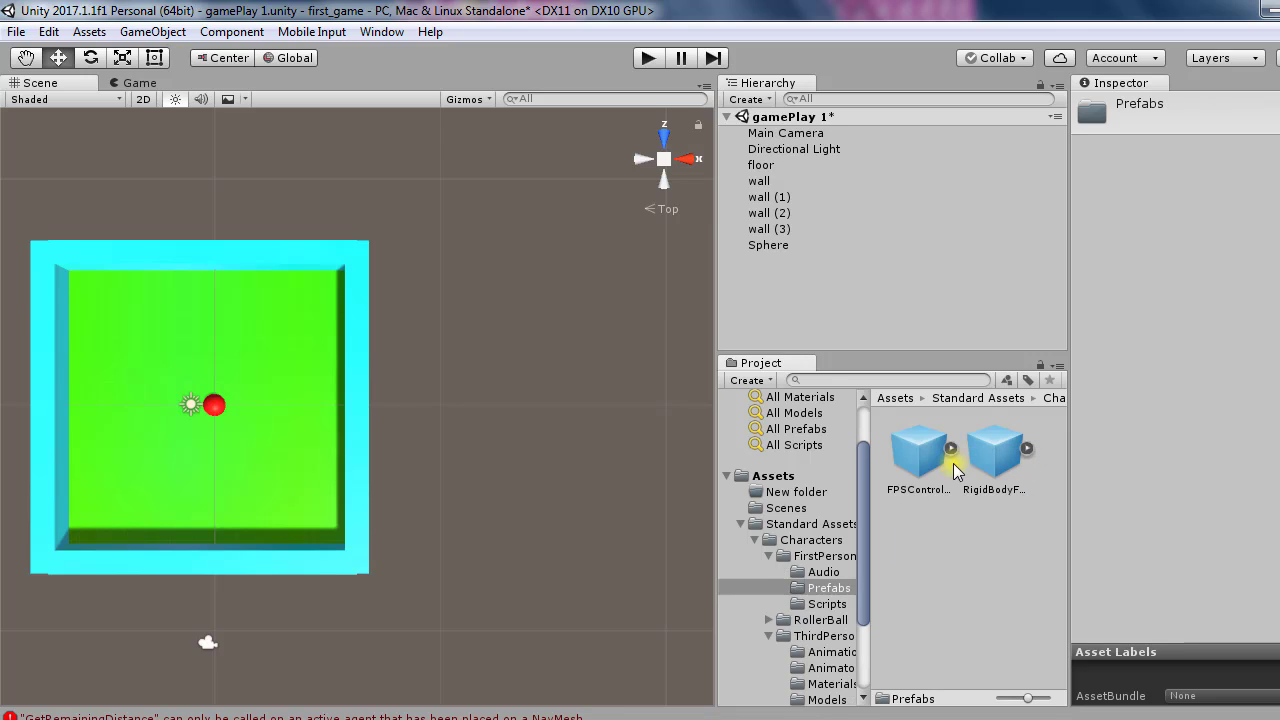
{"action": "left_click_drag", "start_coordinate": [935, 458], "coordinate": [210, 441]}
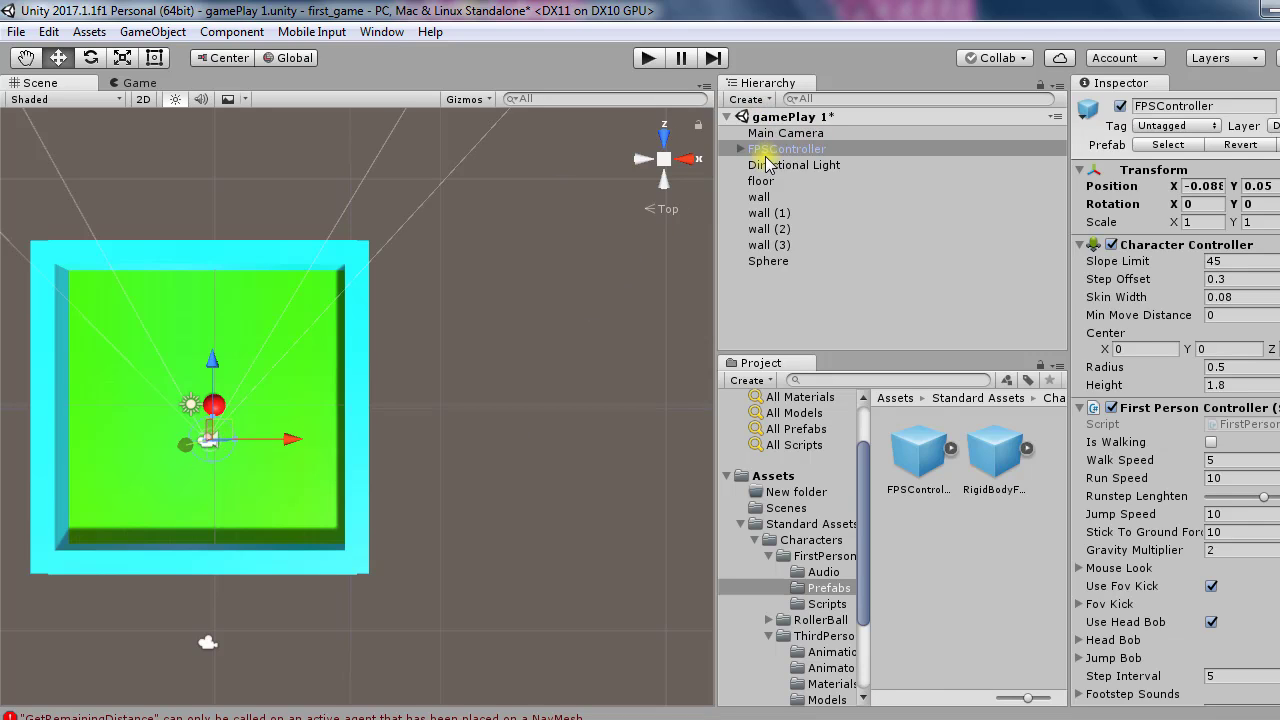
Play-test the scene by walking the first-person character around the walled floor and red ball, and stop play mode.
{"action": "left_click", "coordinate": [647, 58]}
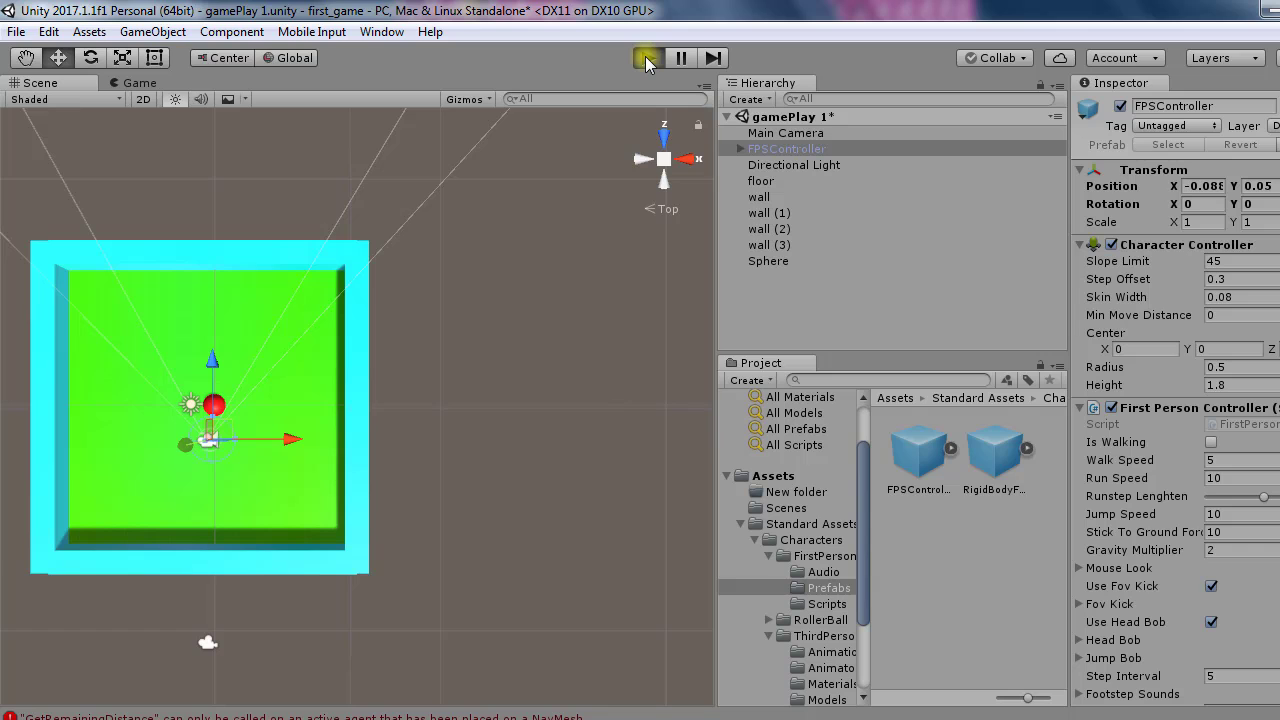
{"action": "left_click", "coordinate": [646, 59]}
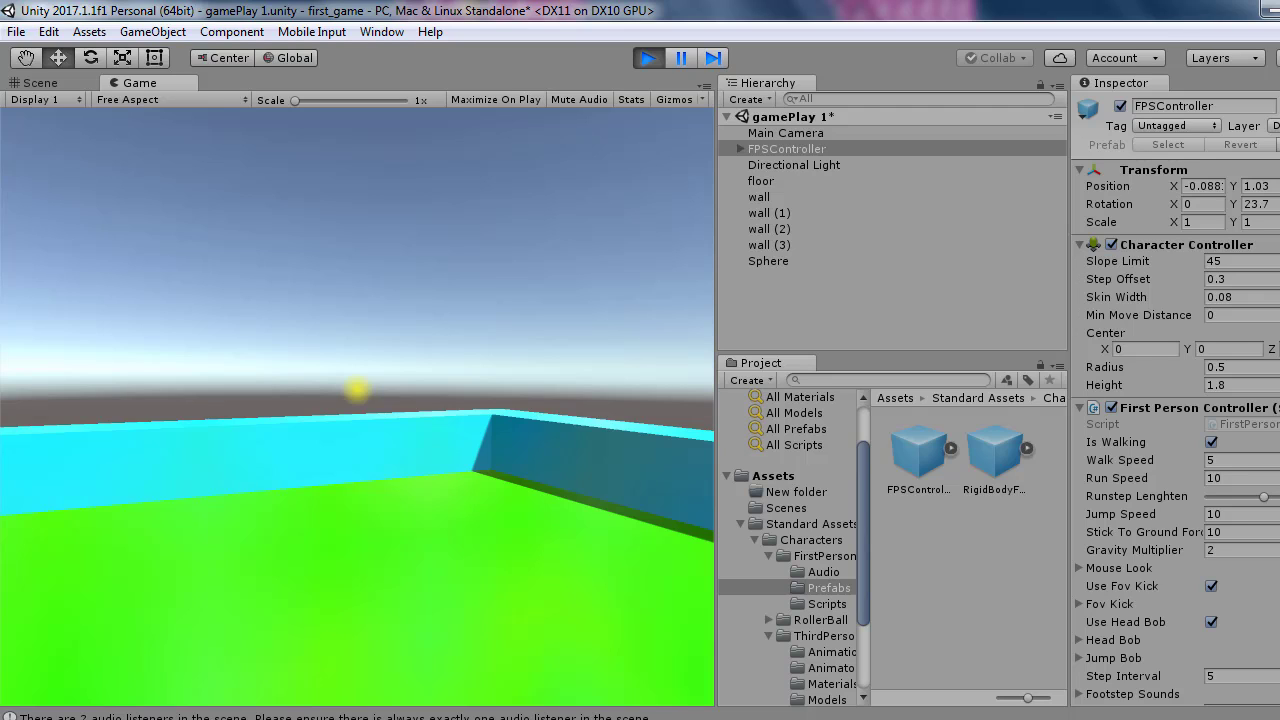
{"action": "key", "text": "w"}
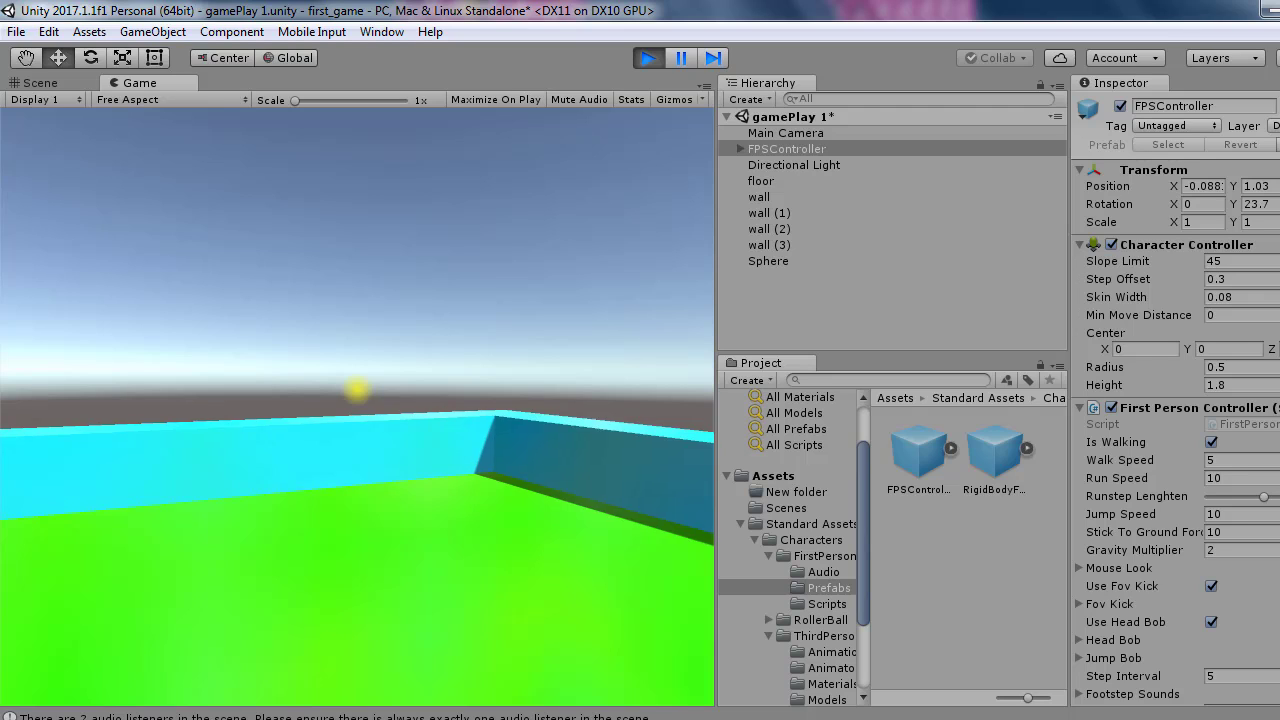
{"action": "key", "text": "a"}
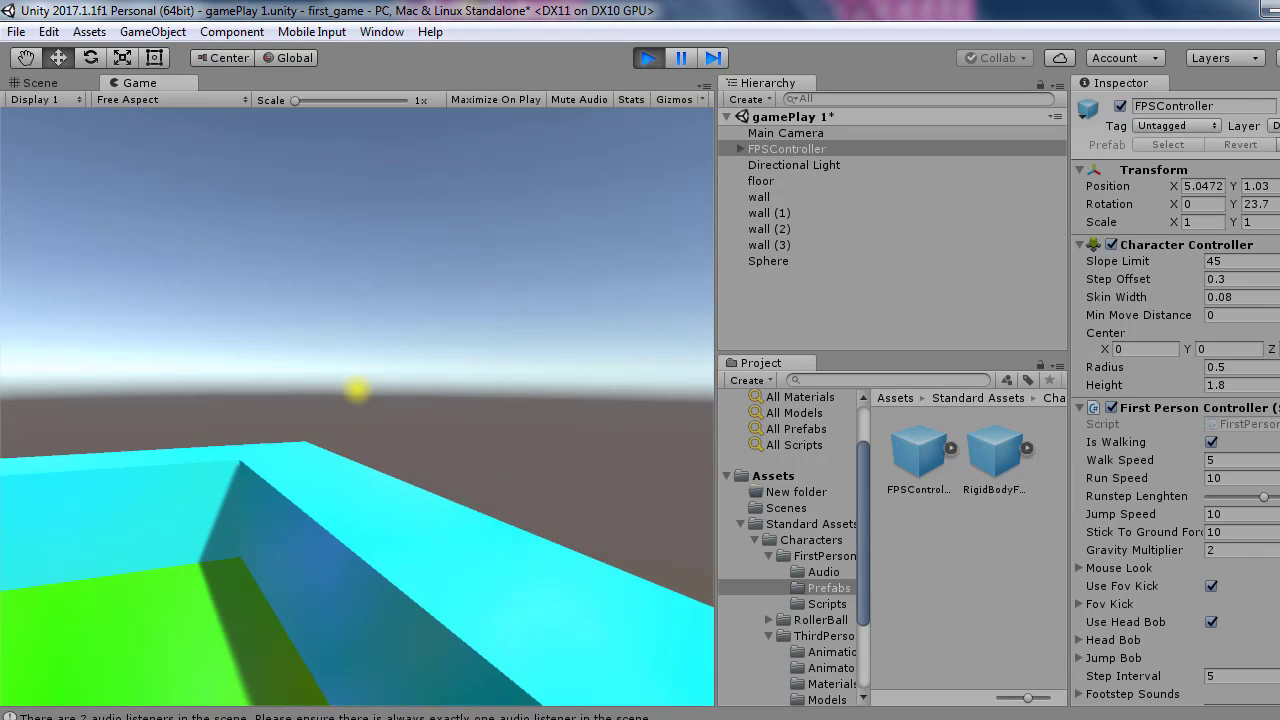
{"action": "key", "text": "s"}
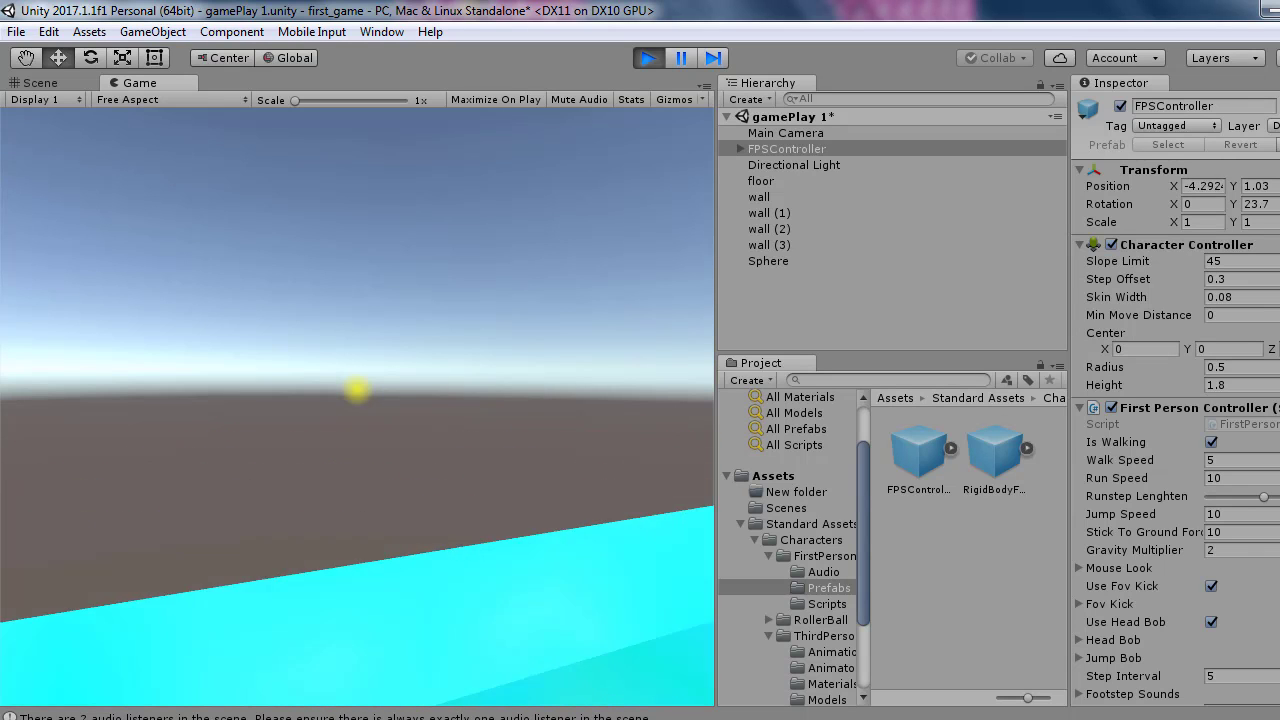
{"action": "key", "text": "d"}
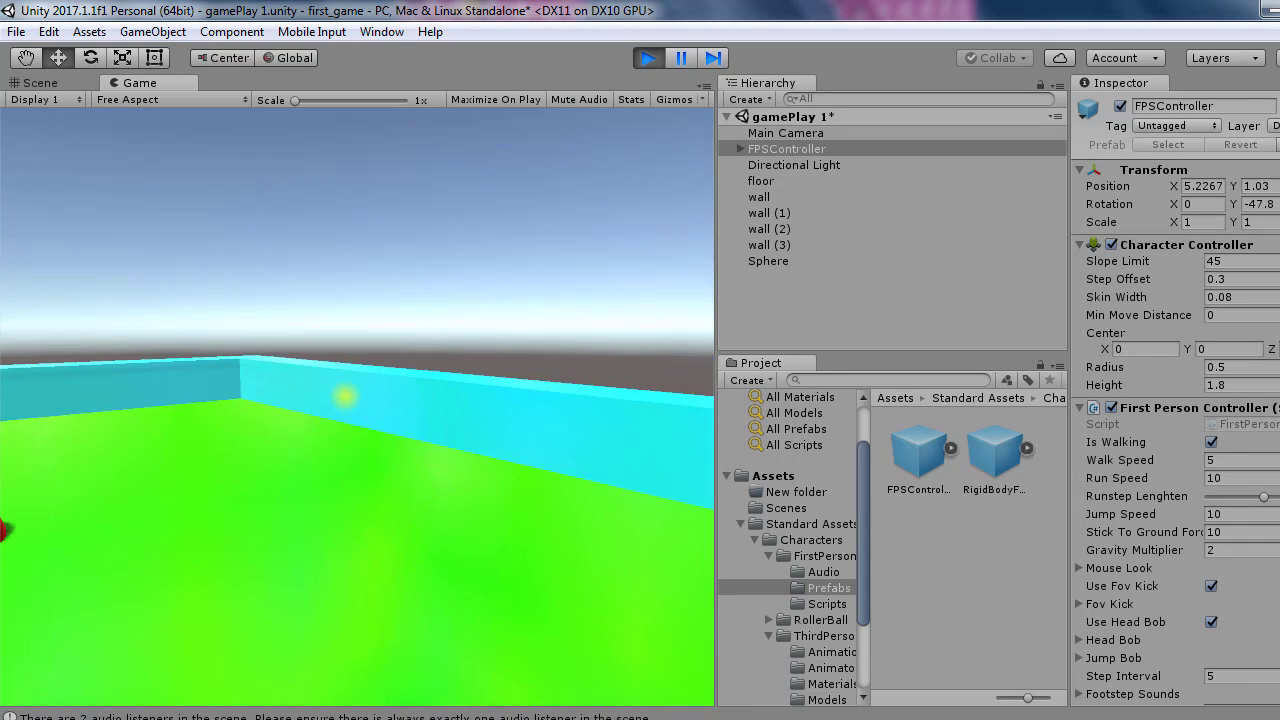
{"action": "key", "text": "w"}
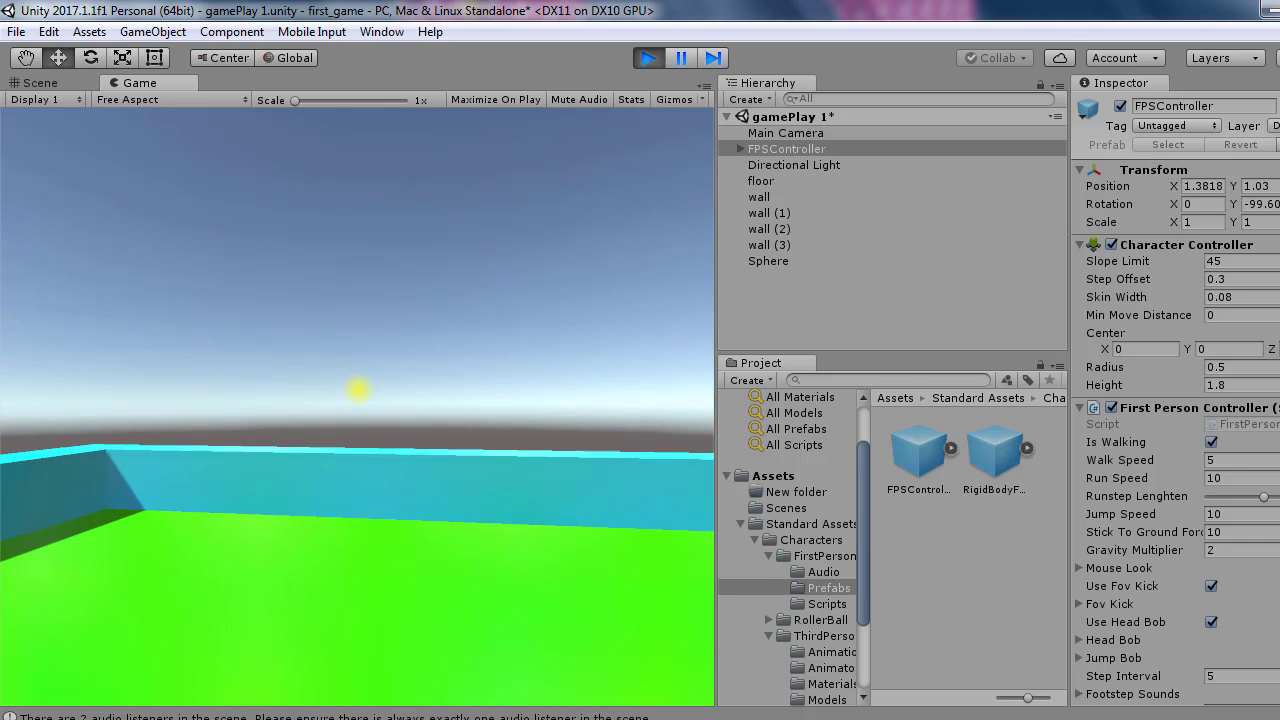
{"action": "key", "text": "s"}
{"action": "key", "text": "w"}
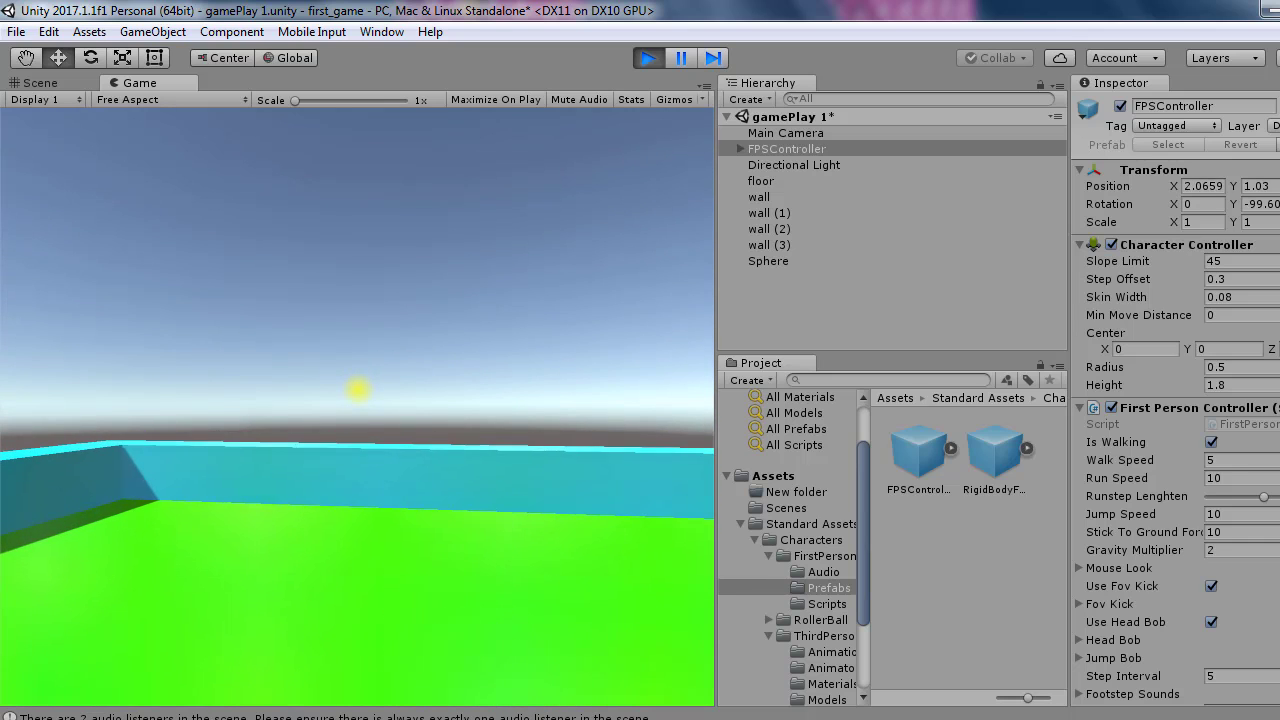
{"action": "key", "text": "s"}
{"action": "key", "text": "a"}
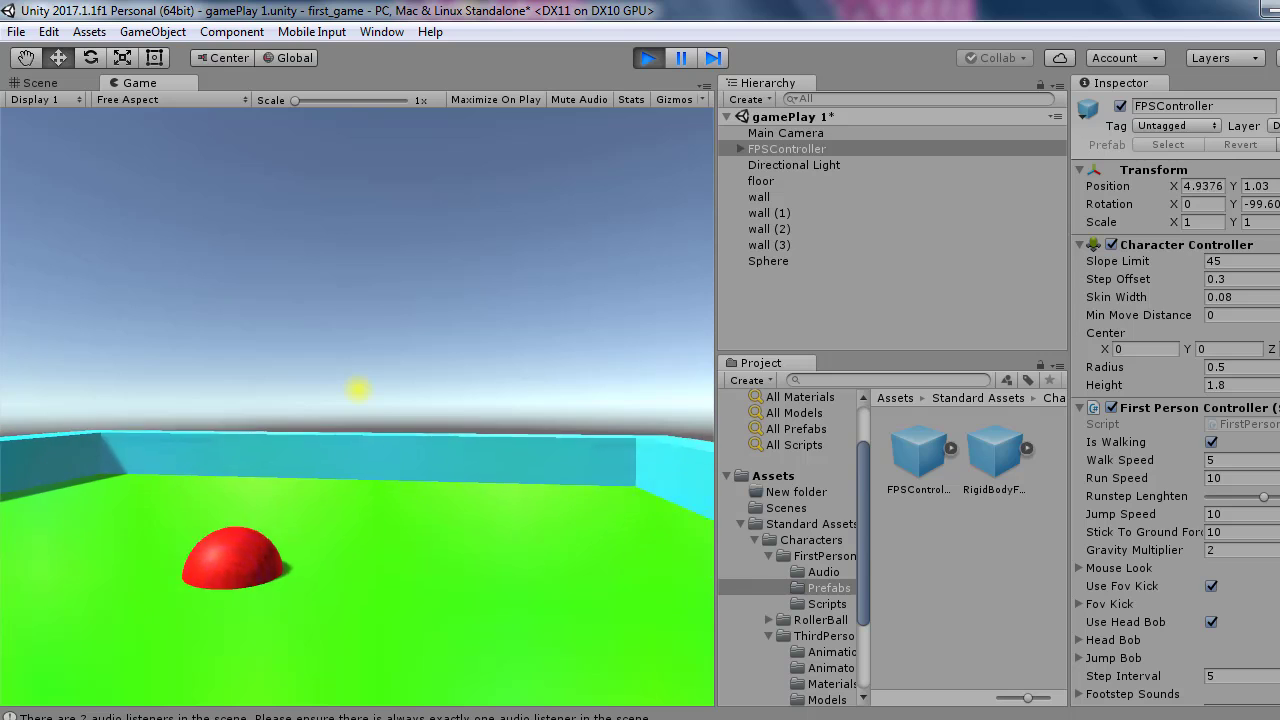
{"action": "key", "text": "d"}
{"action": "key", "text": "w"}
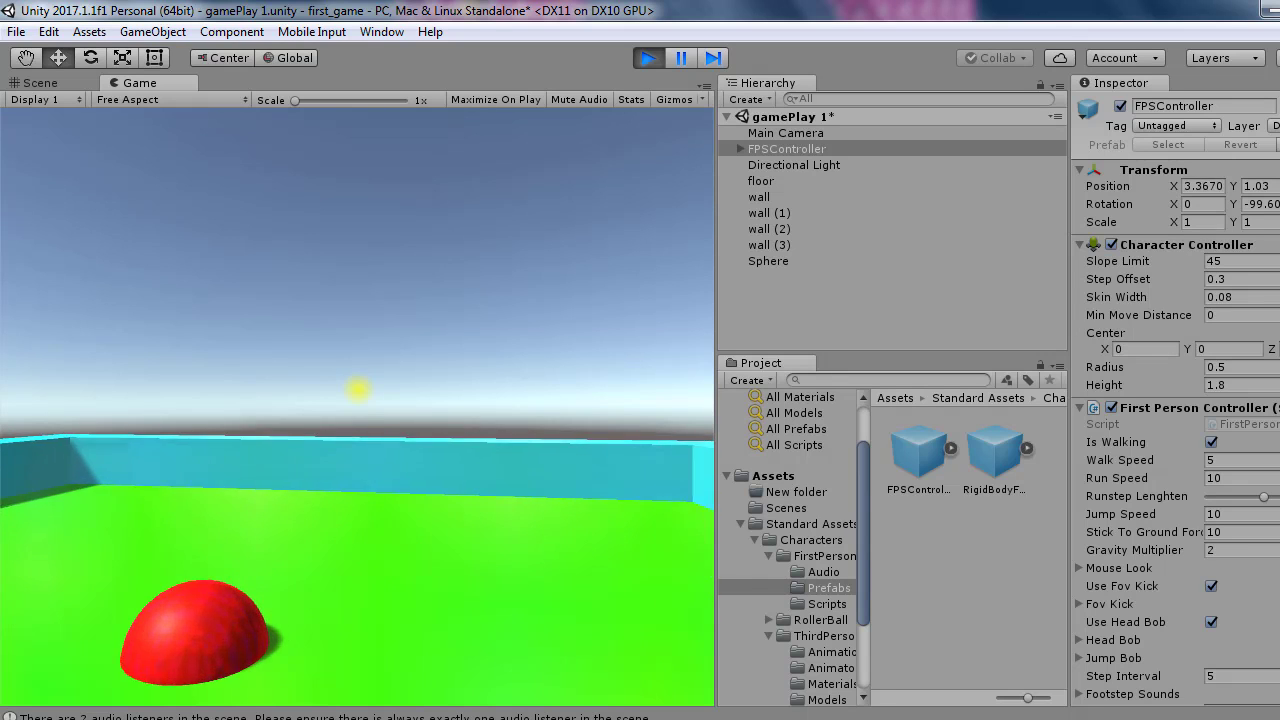
{"action": "key", "text": "w"}
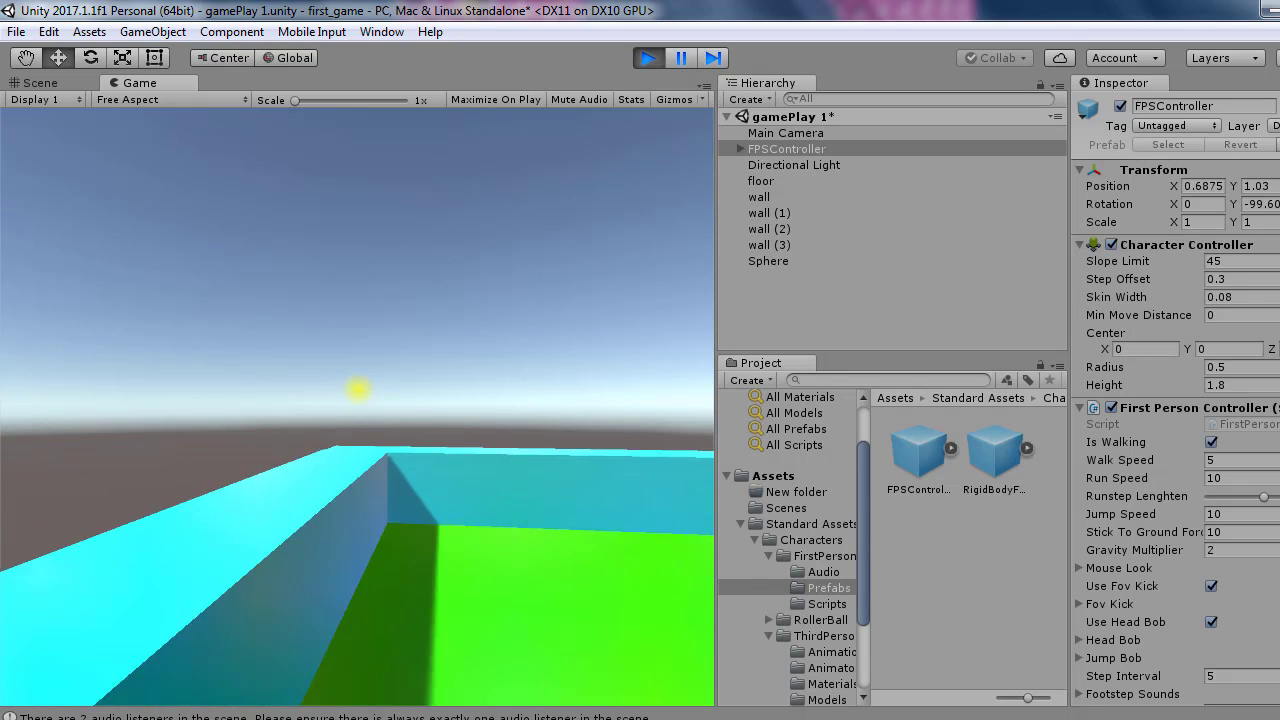
{"action": "key", "text": "w"}
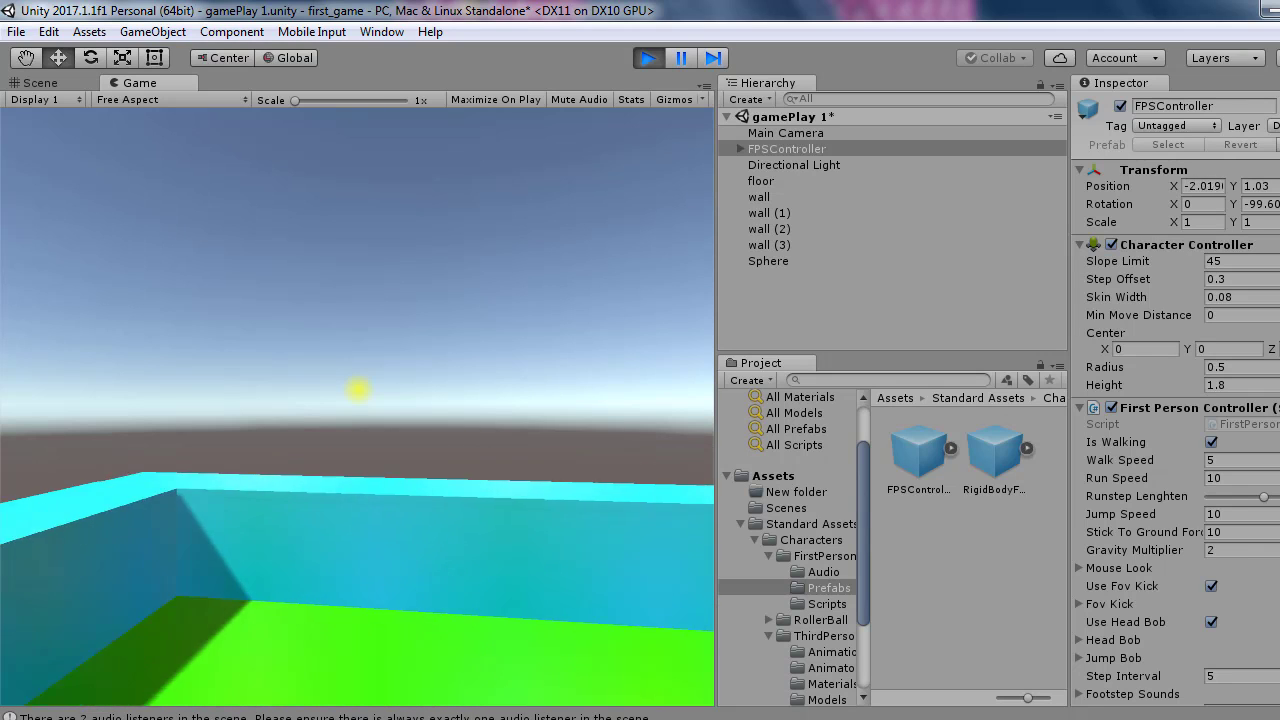
{"action": "key", "text": "w"}
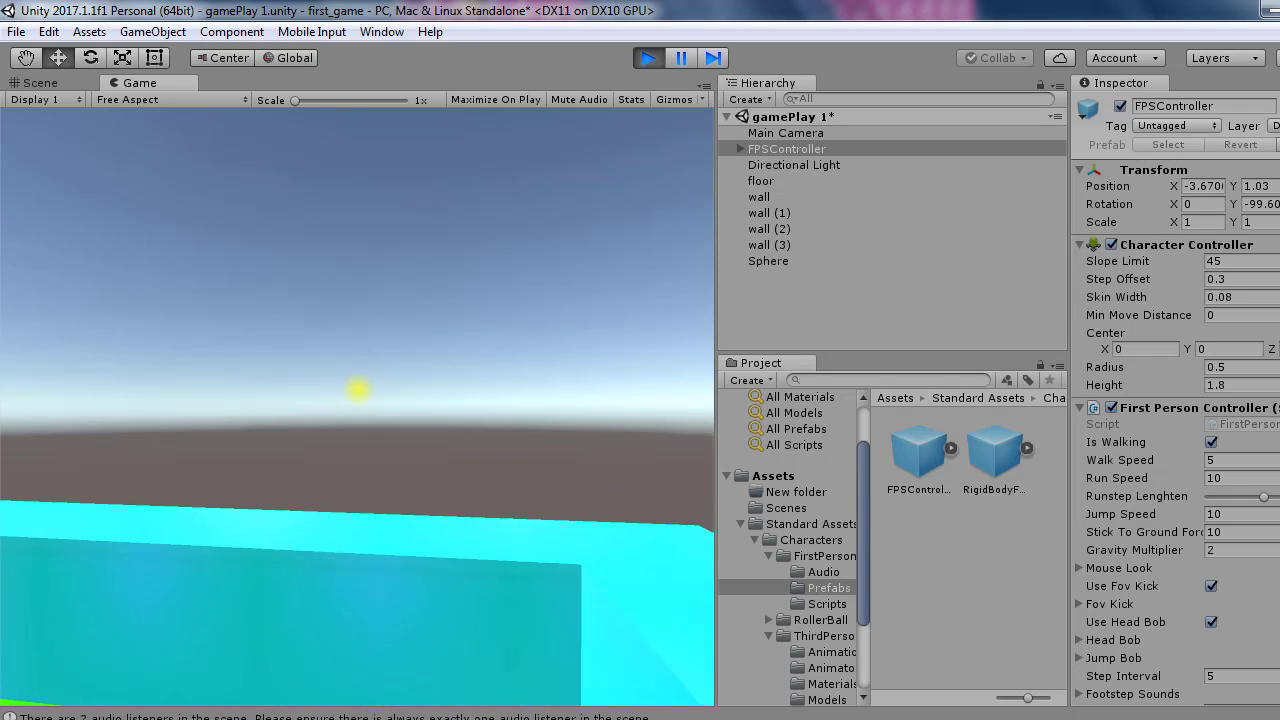
{"action": "mouse_move", "coordinate": [357, 407]}
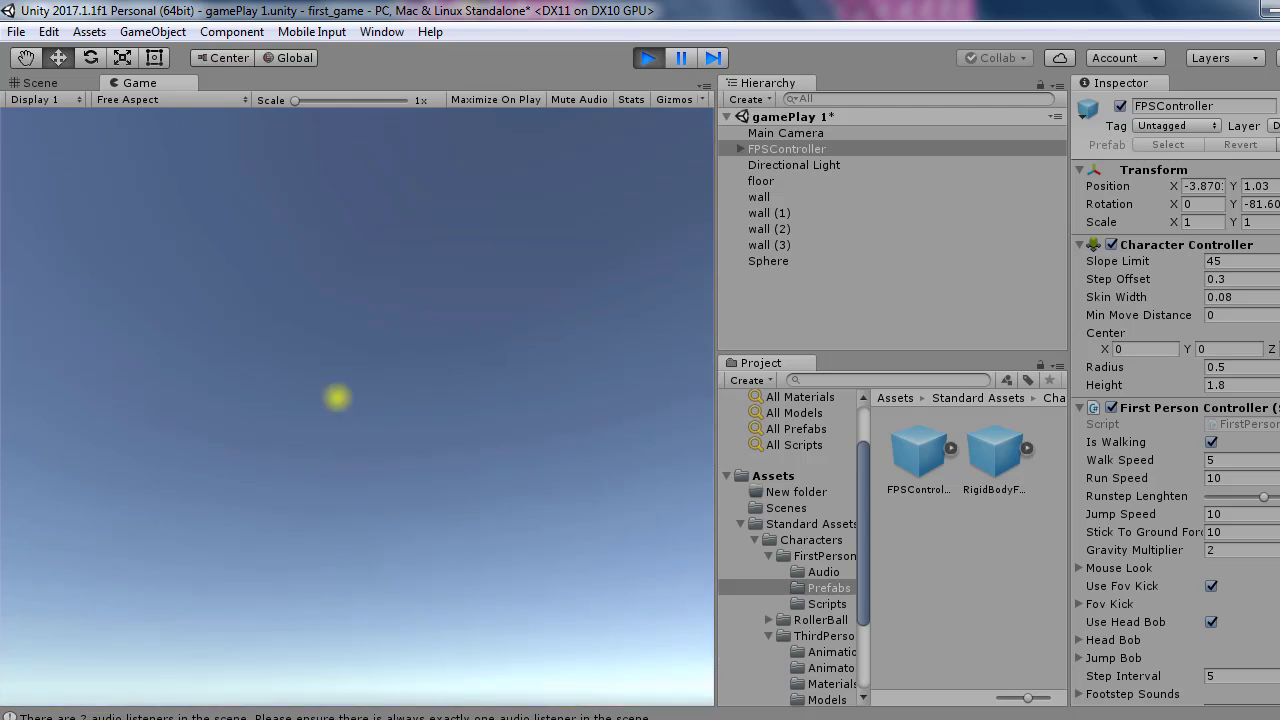
{"action": "key", "text": "Escape"}
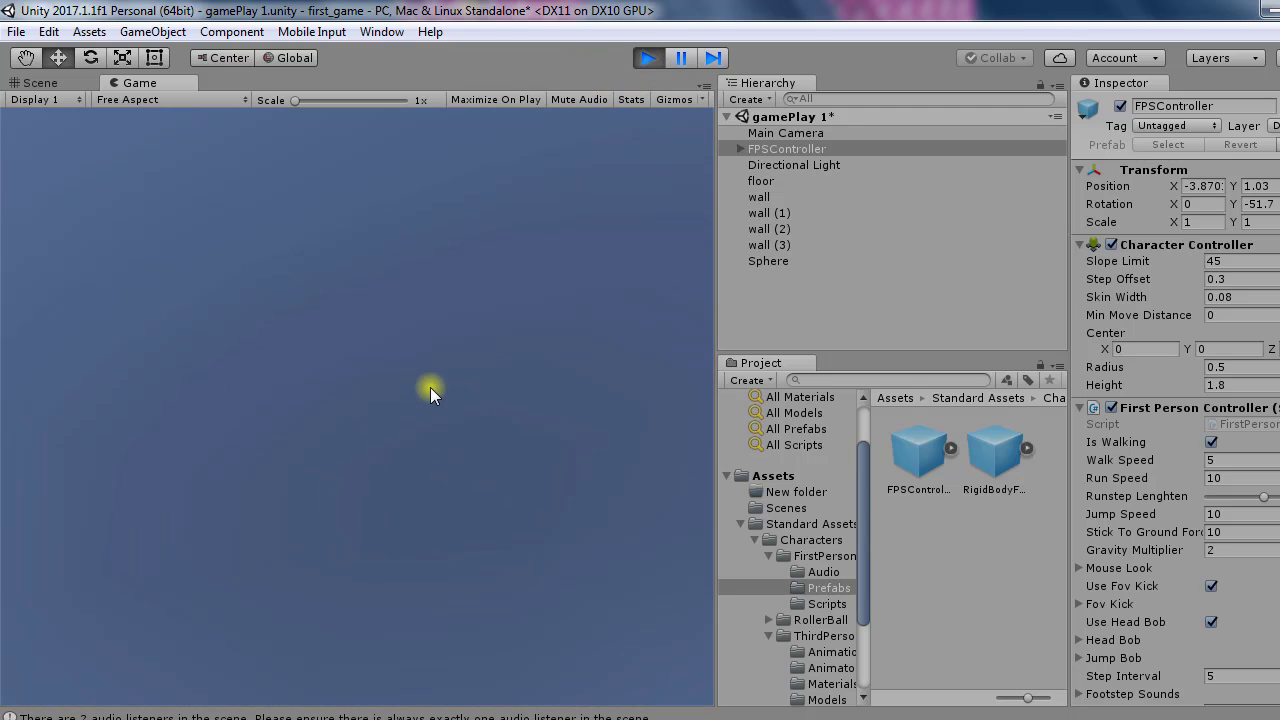
{"action": "mouse_move", "coordinate": [264, 555]}
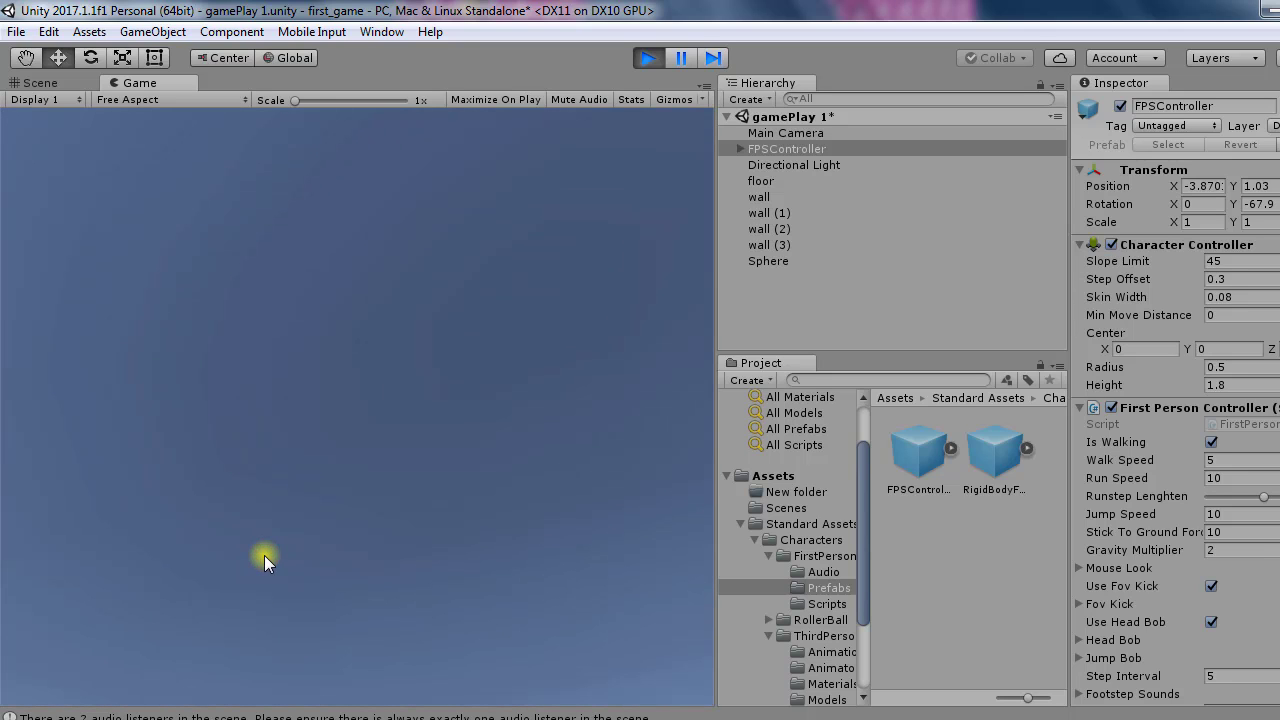
{"action": "left_click", "coordinate": [645, 58]}
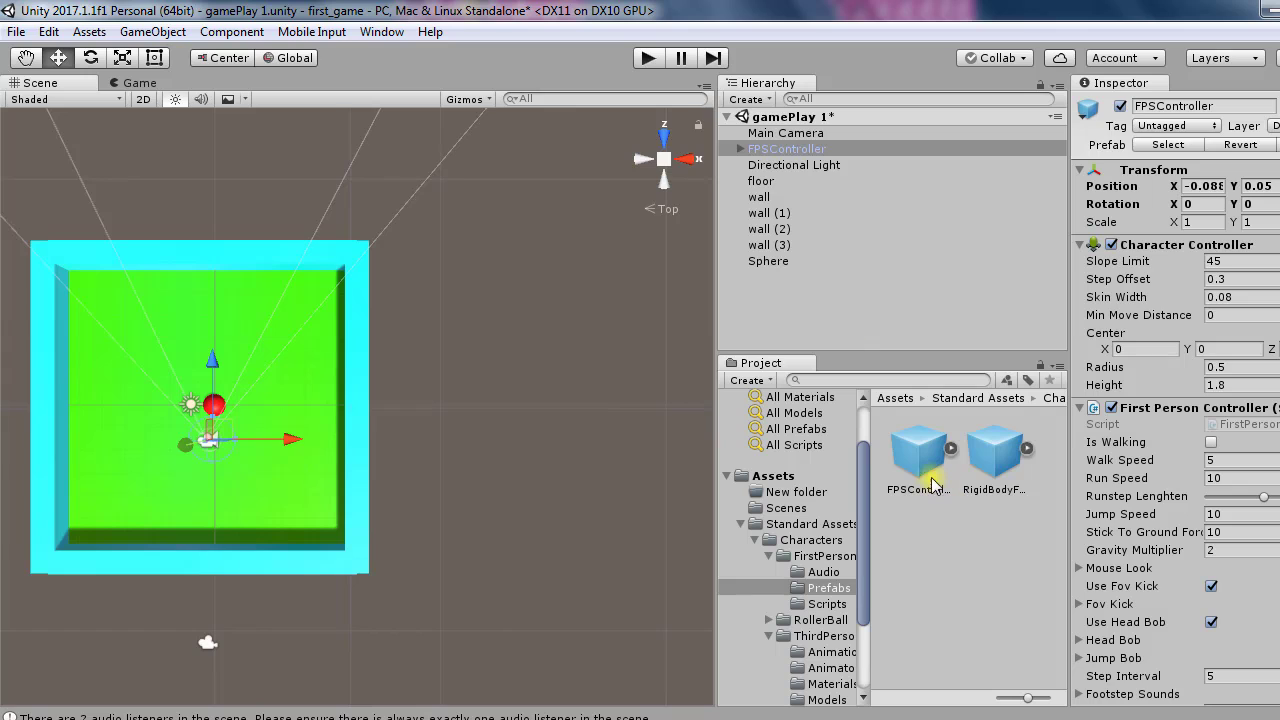
Raise the smoothness of the ball material to give it a glossy finish with a small, sharp highlight.
{"action": "left_click", "coordinate": [800, 397]}
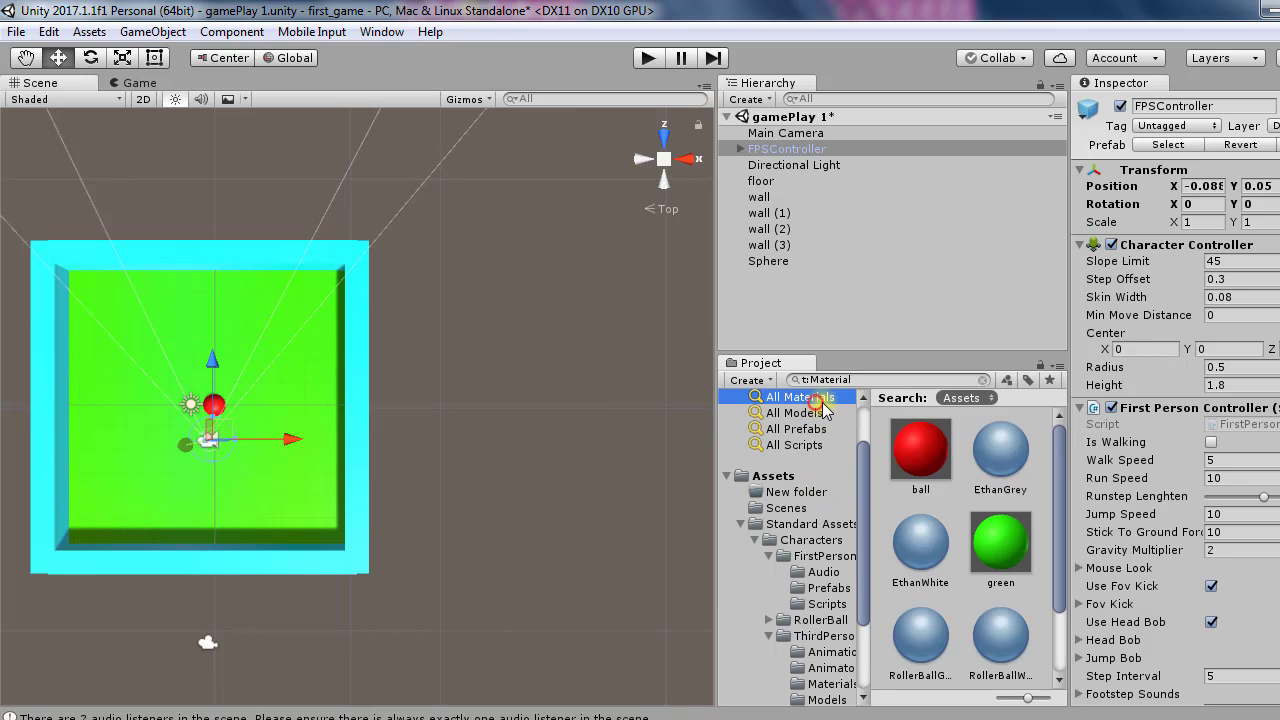
{"action": "left_click", "coordinate": [920, 450]}
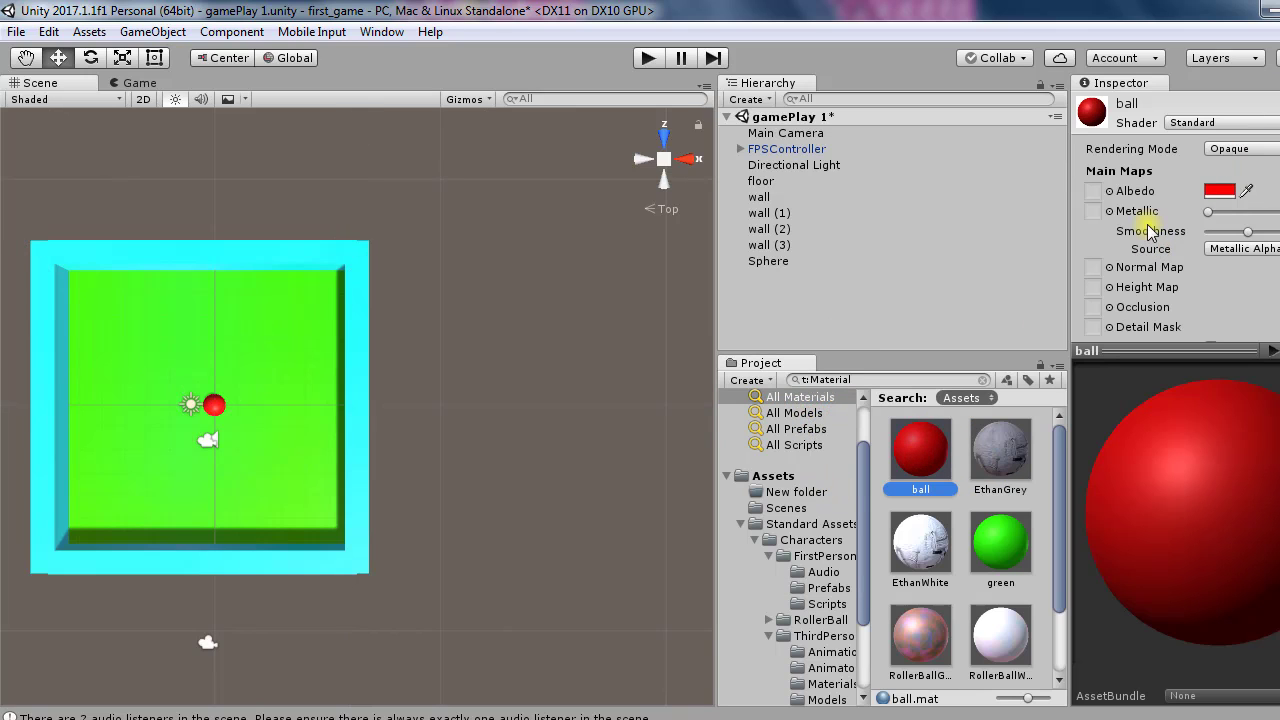
{"action": "left_click", "coordinate": [1207, 212]}
{"action": "left_click_drag", "start_coordinate": [1237, 221], "coordinate": [1279, 232]}
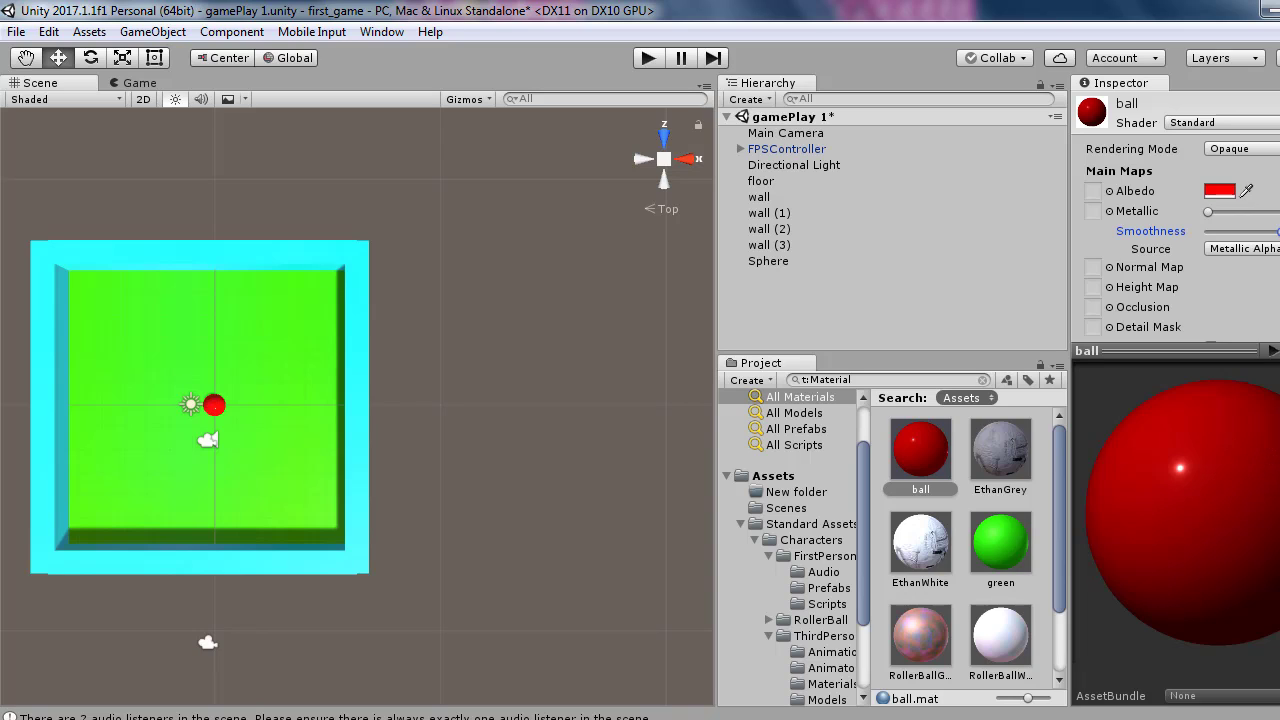
{"action": "scroll", "coordinate": [1175, 216], "scroll_direction": "down", "scroll_amount": 2}
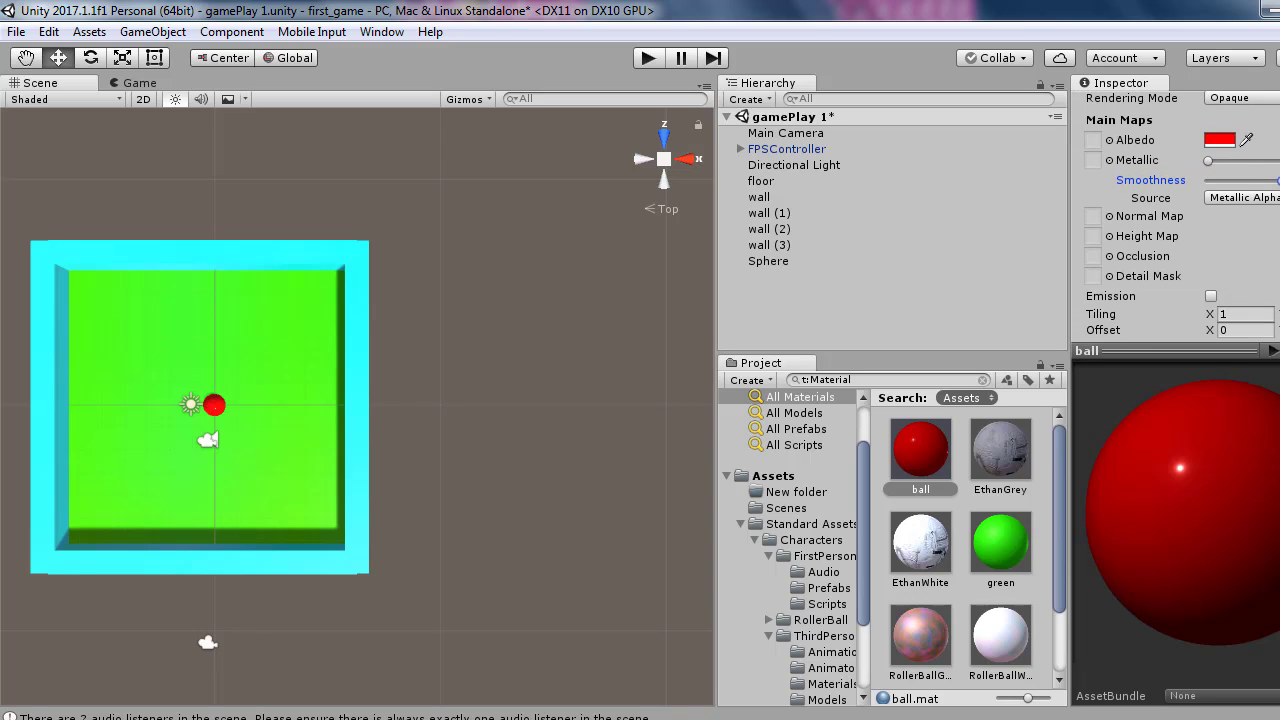
{"action": "scroll", "coordinate": [1213, 180], "scroll_direction": "down", "scroll_amount": 4}
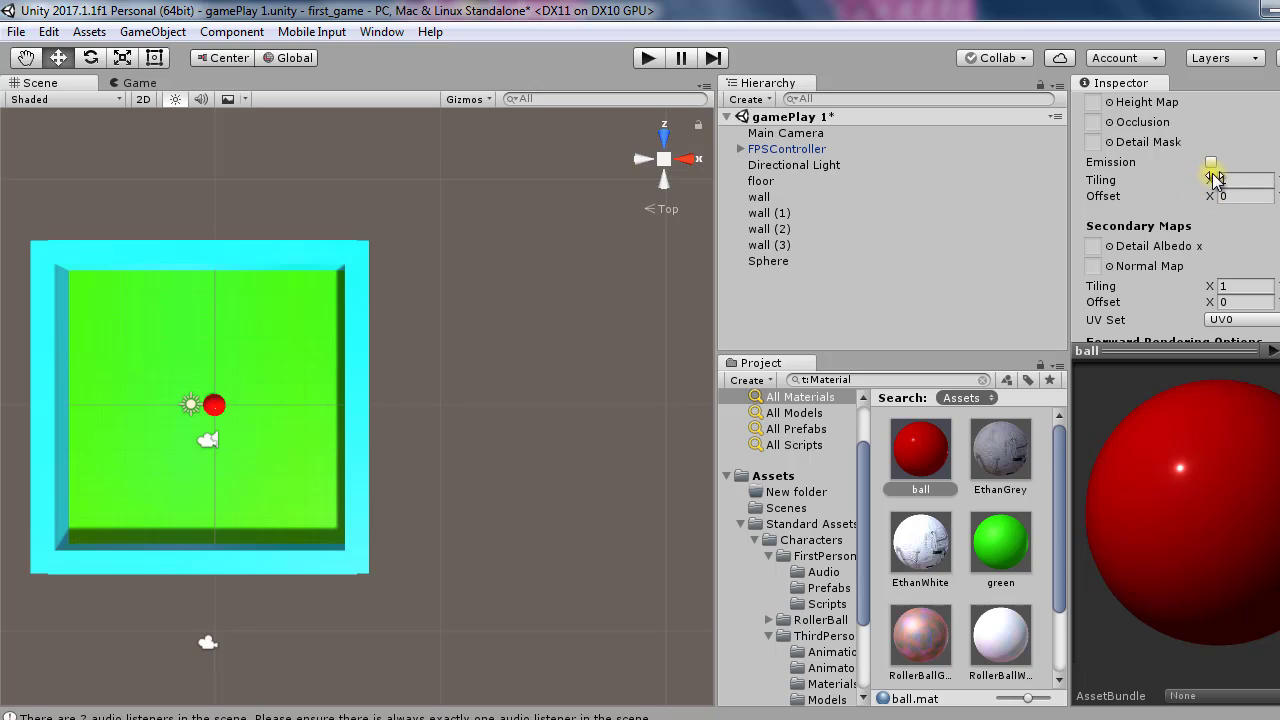
{"action": "left_click_drag", "start_coordinate": [1213, 178], "coordinate": [1262, 188]}
{"action": "scroll", "coordinate": [1175, 215], "scroll_direction": "down", "scroll_amount": 3}
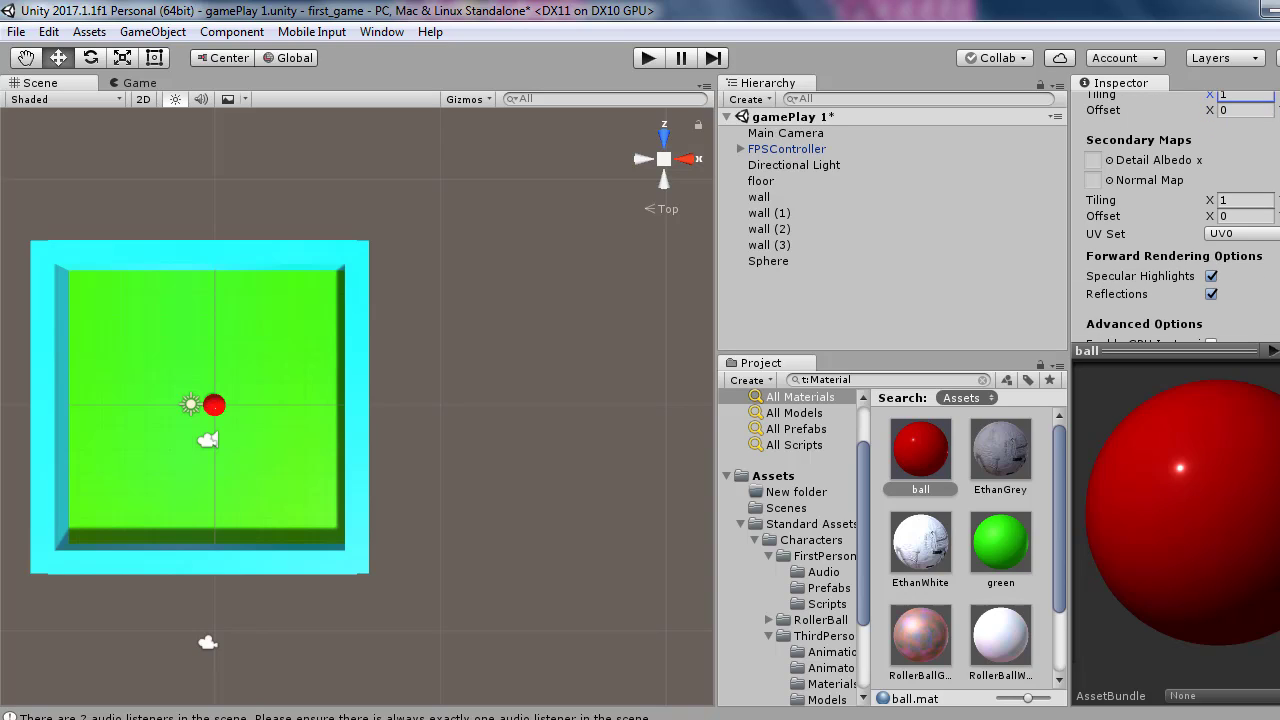
{"action": "scroll", "coordinate": [1175, 215], "scroll_direction": "up", "scroll_amount": 6}
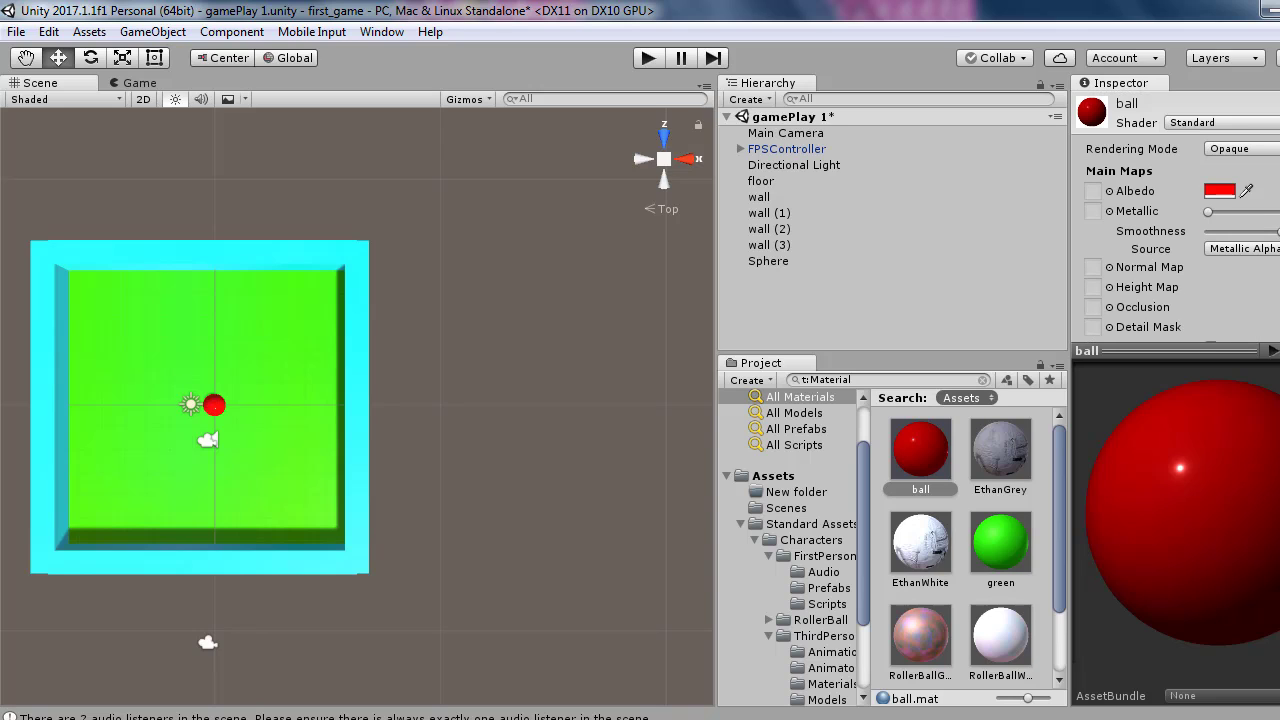